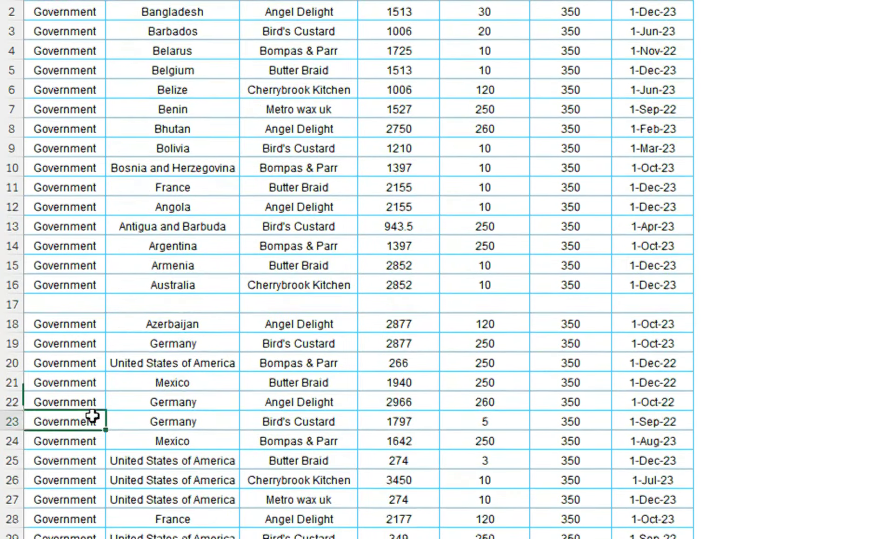
# - Clear the contents of rows 23 to 27 and 31 to 33 in the sales table, leaving blank rows
pyautogui.press('Delete')
pyautogui.moveTo(99, 415); pyautogui.dragTo(619, 454)
pyautogui.press('Delete')
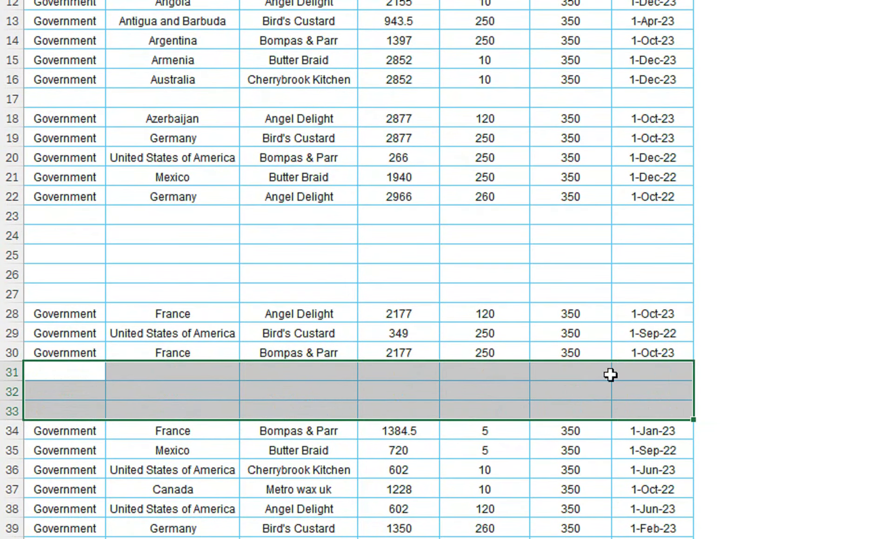
pyautogui.scroll(3, 339, 48)
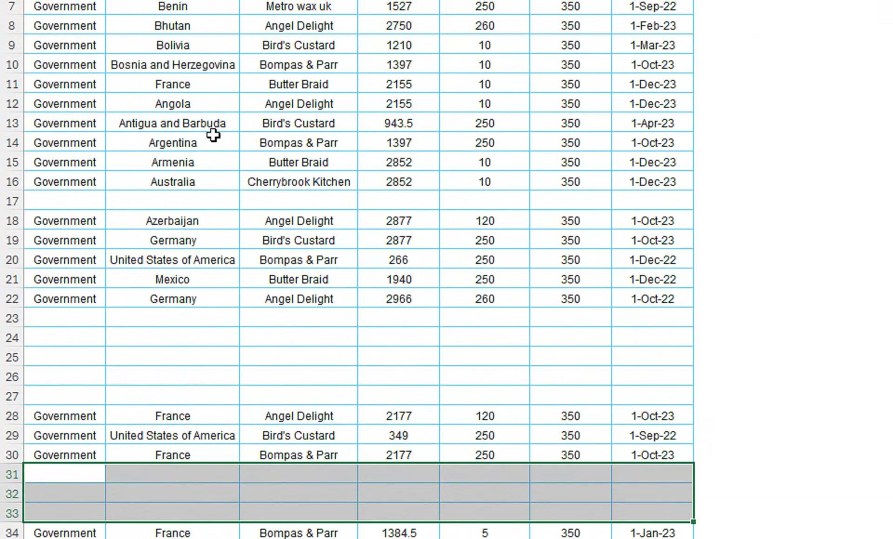
pyautogui.click(247, 120)
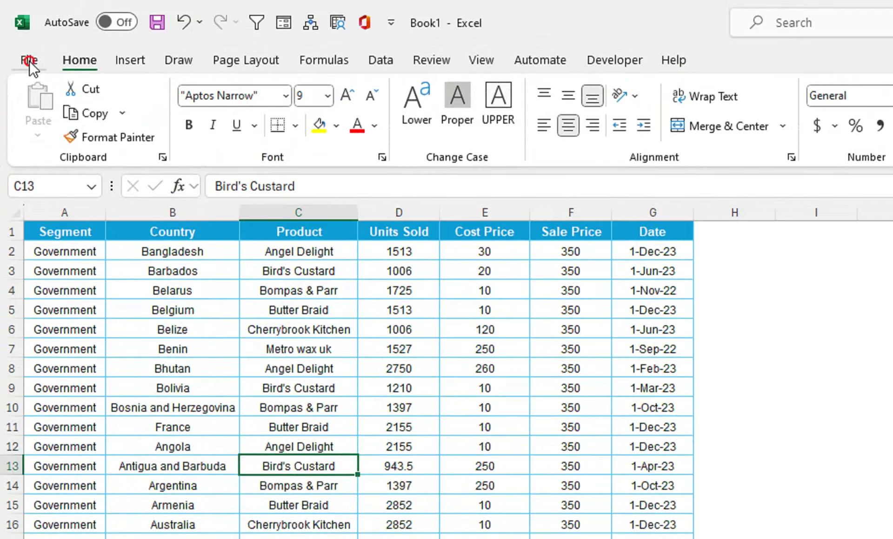
# - Save the workbook to the Desktop as an Excel workbook named PBI
pyautogui.click(29, 60)
pyautogui.click(105, 369)
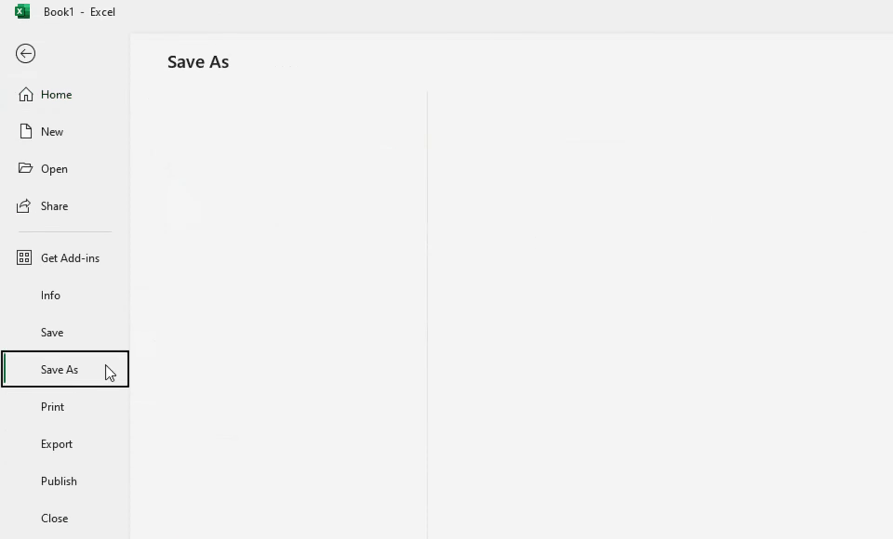
pyautogui.click(245, 496)
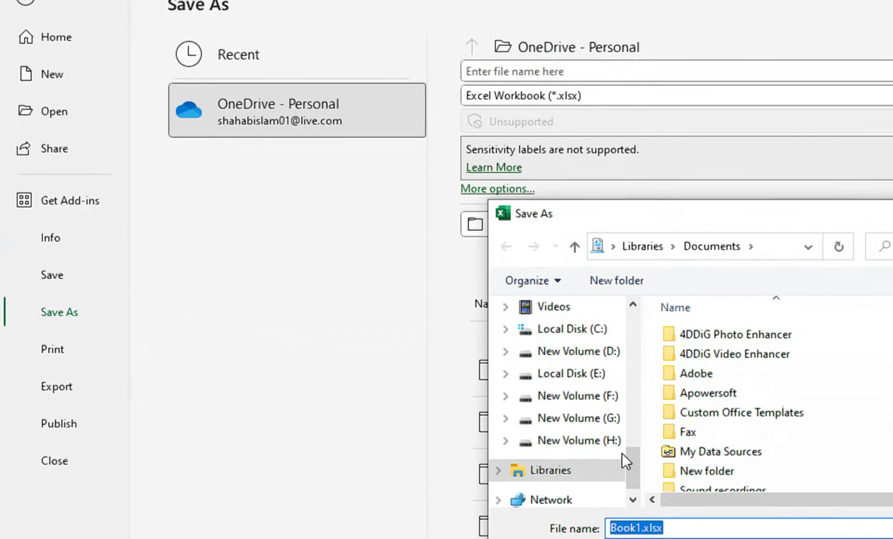
pyautogui.scroll(8, 629, 509)
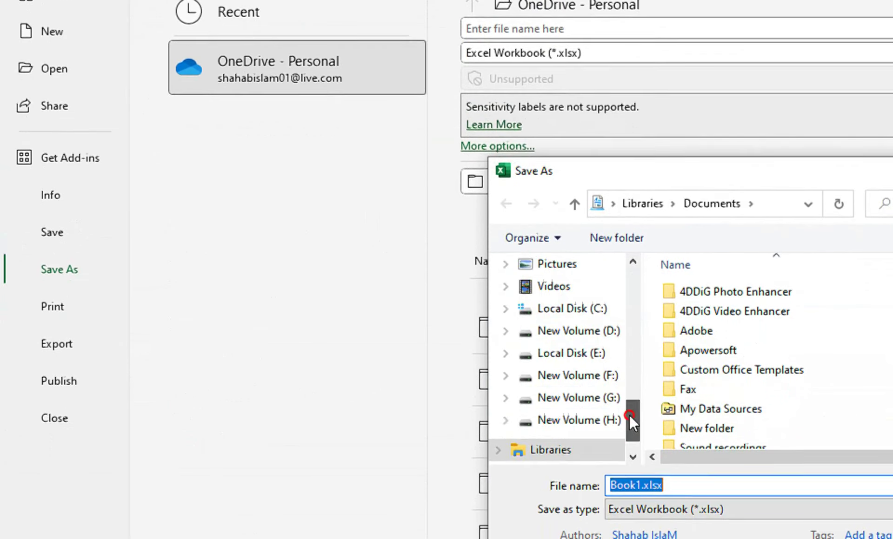
pyautogui.click(597, 394)
pyautogui.doubleClick(670, 487)
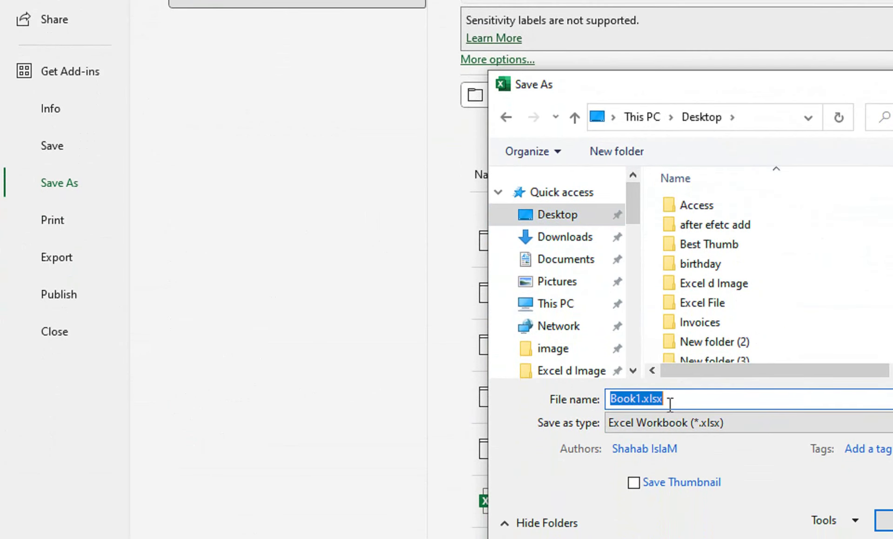
pyautogui.write('PBI')
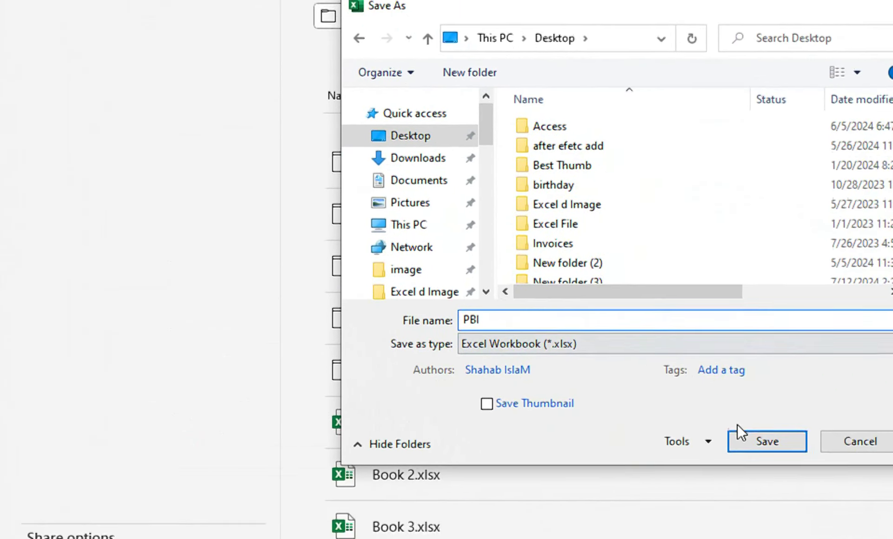
pyautogui.click(889, 522)
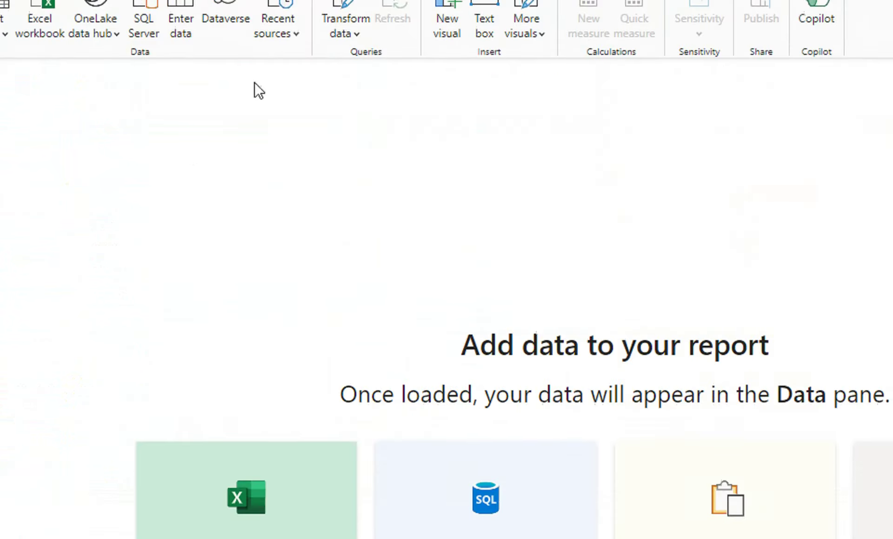
# - In Power BI Desktop, import the Excel workbook PBI.xlsx from the Desktop
pyautogui.click(244, 363)
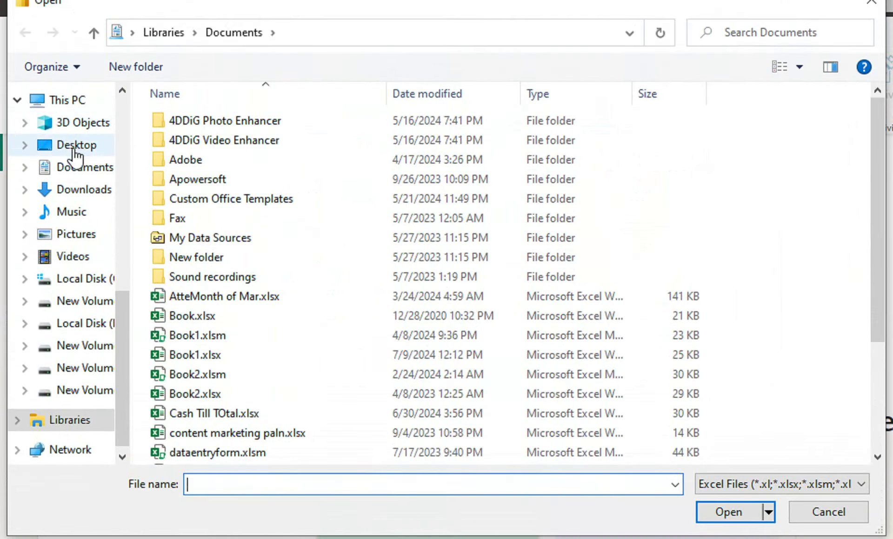
pyautogui.click(52, 78)
pyautogui.click(202, 109)
pyautogui.click(191, 354)
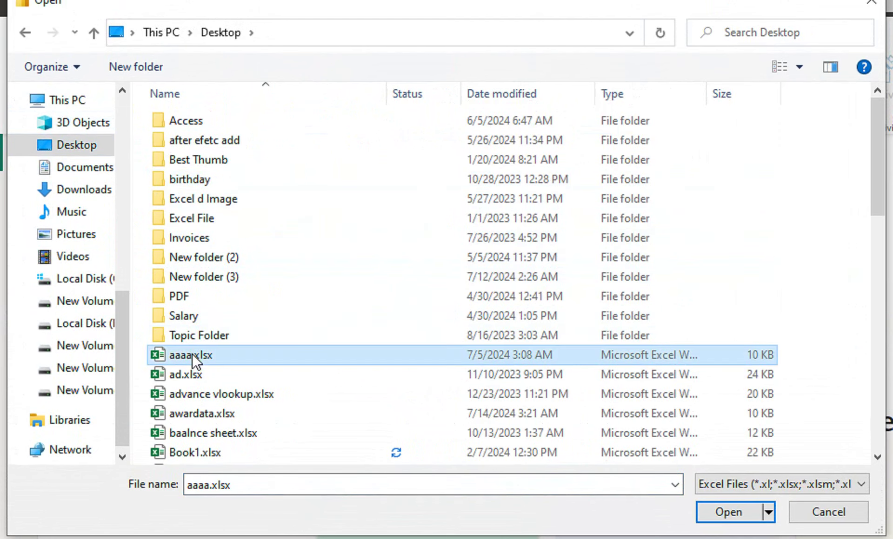
pyautogui.write('pa')
pyautogui.click(171, 181)
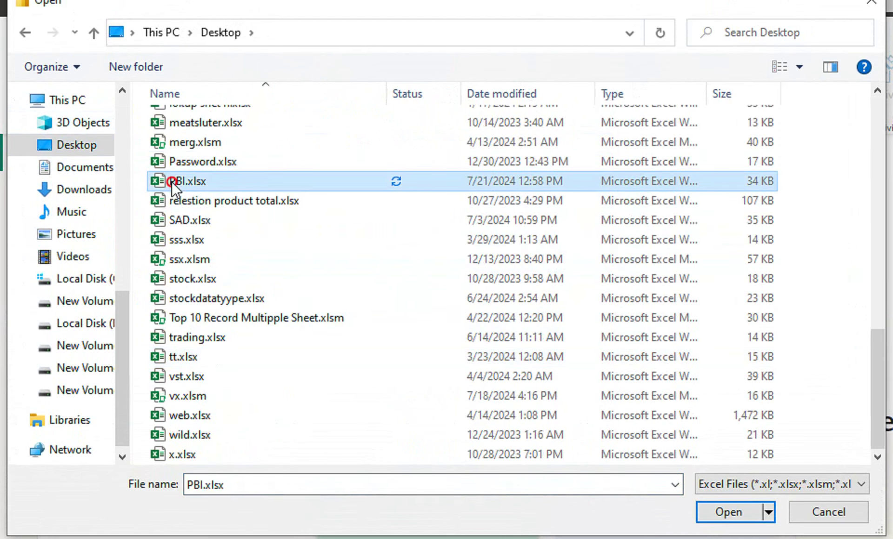
pyautogui.click(721, 521)
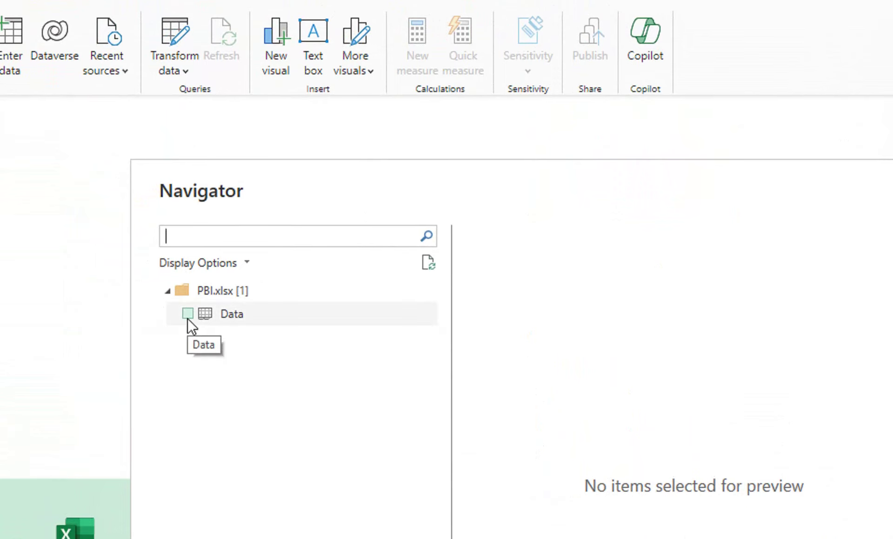
# - Choose the Data sheet of PBI.xlsx and open it in Power Query Editor for transformation
pyautogui.click(188, 319)
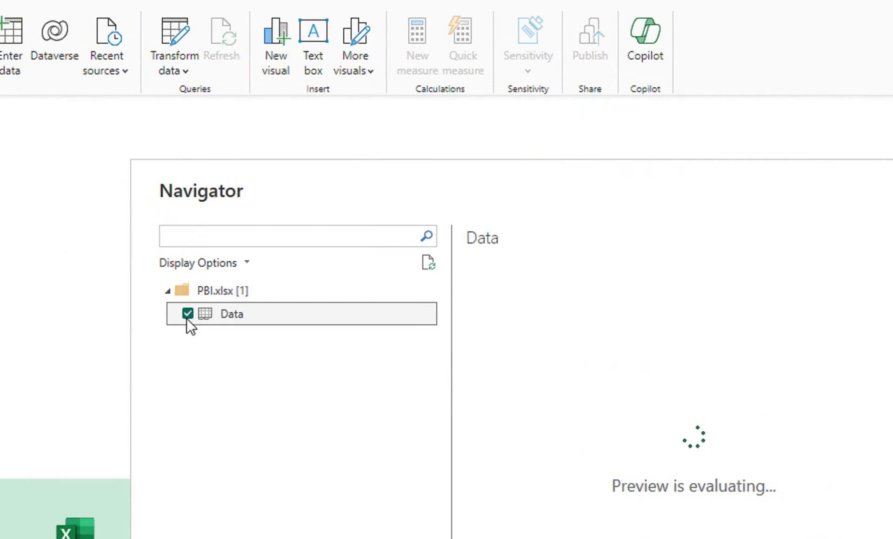
pyautogui.click(187, 319)
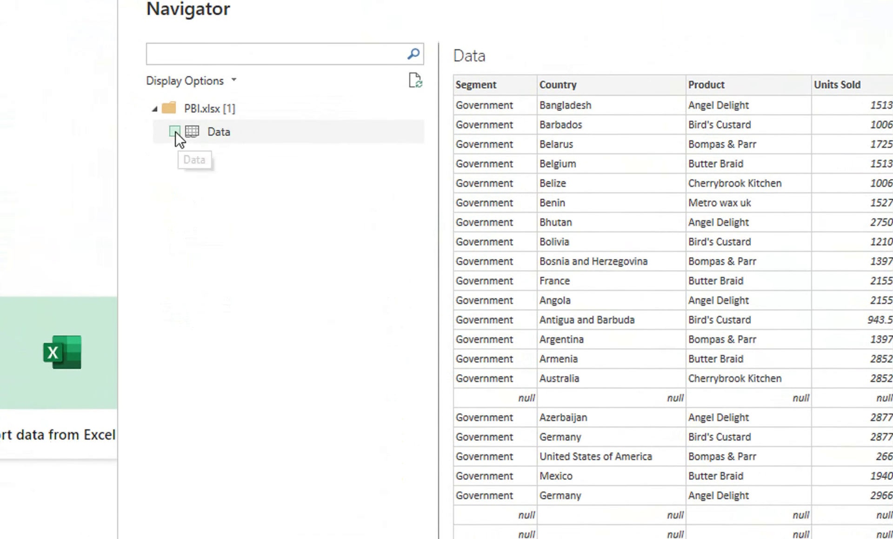
pyautogui.click(186, 135)
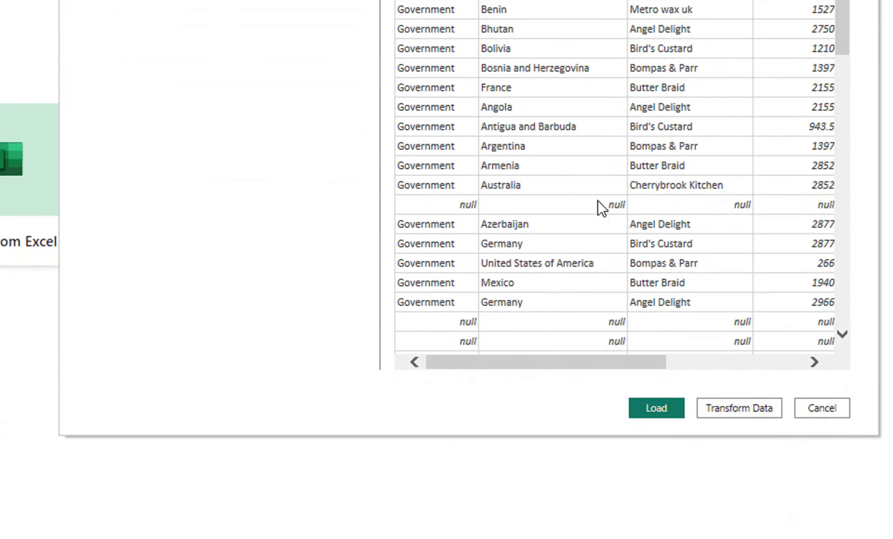
pyautogui.click(730, 408)
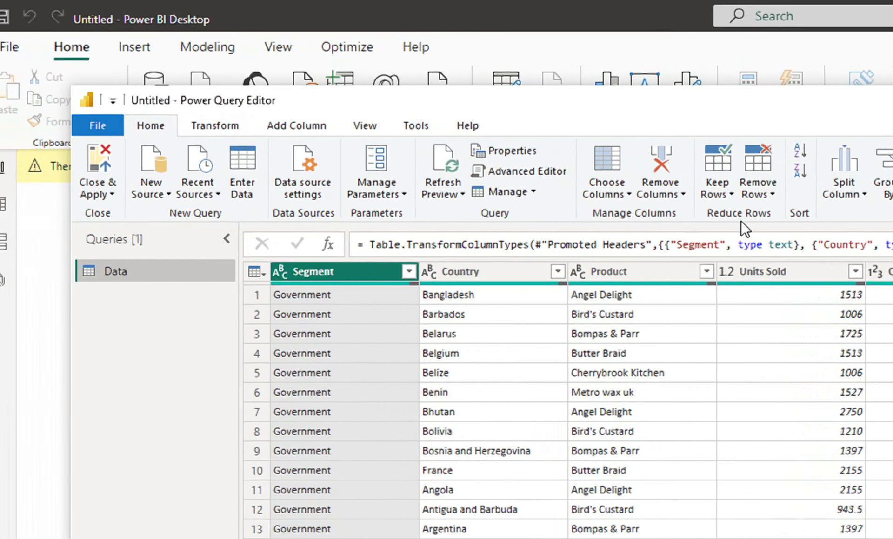
# - Try removing the blank rows from the Data query and delete the Removed Blank Rows applied step
pyautogui.click(737, 186)
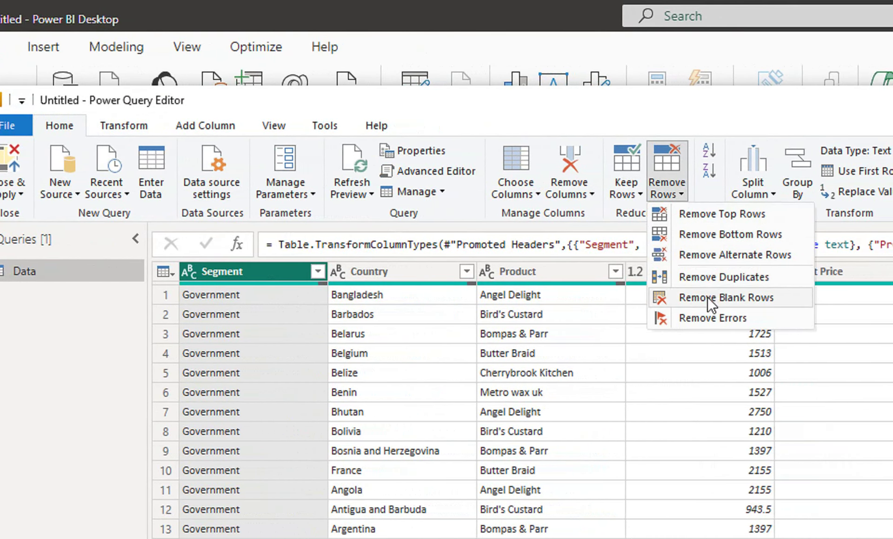
pyautogui.click(707, 296)
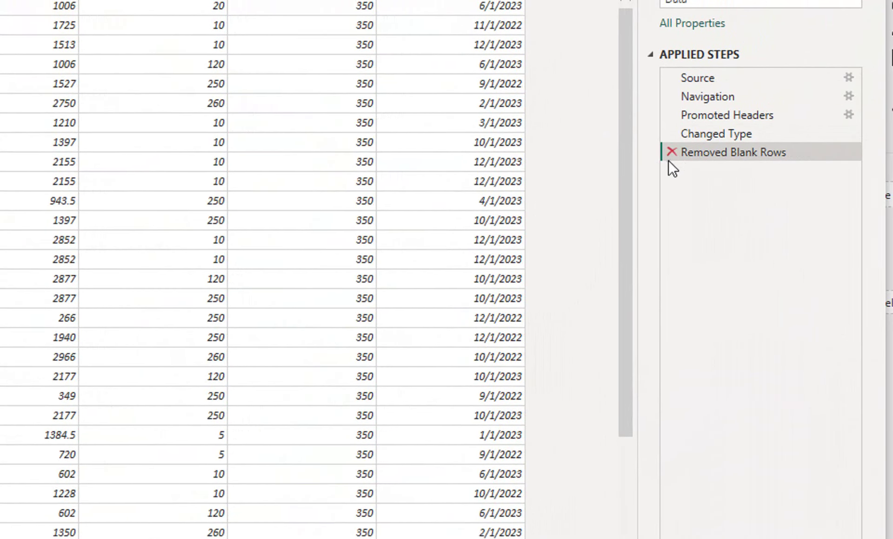
pyautogui.click(669, 152)
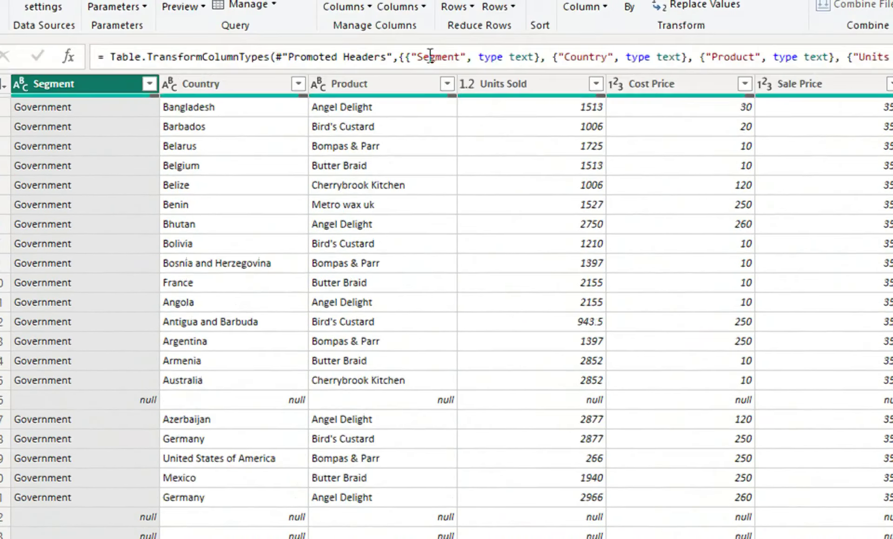
# - Remove all blank rows from the Data query
pyautogui.click(414, 123)
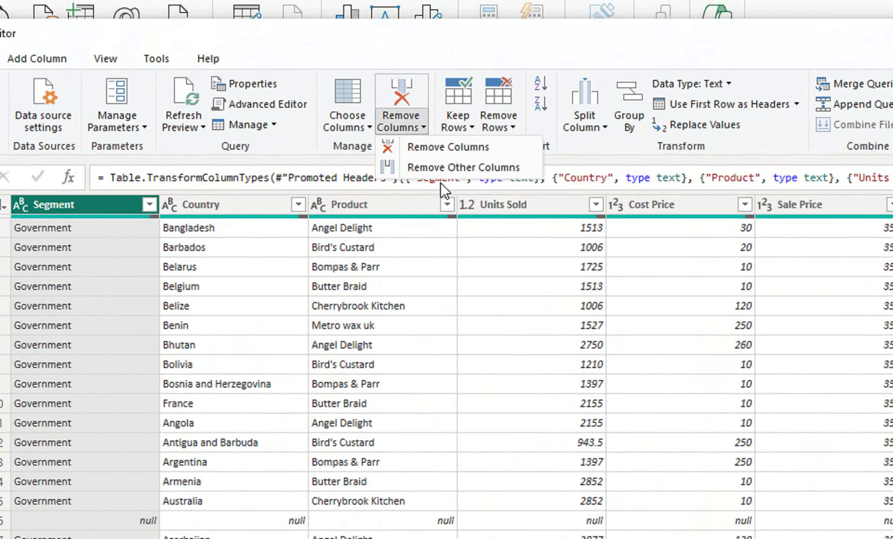
pyautogui.click(507, 135)
pyautogui.click(525, 238)
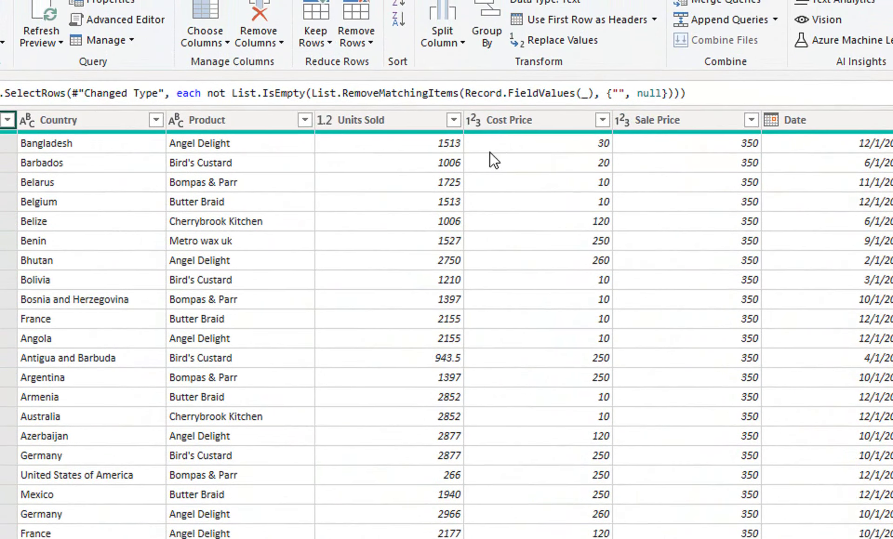
pyautogui.click(384, 82)
pyautogui.click(490, 147)
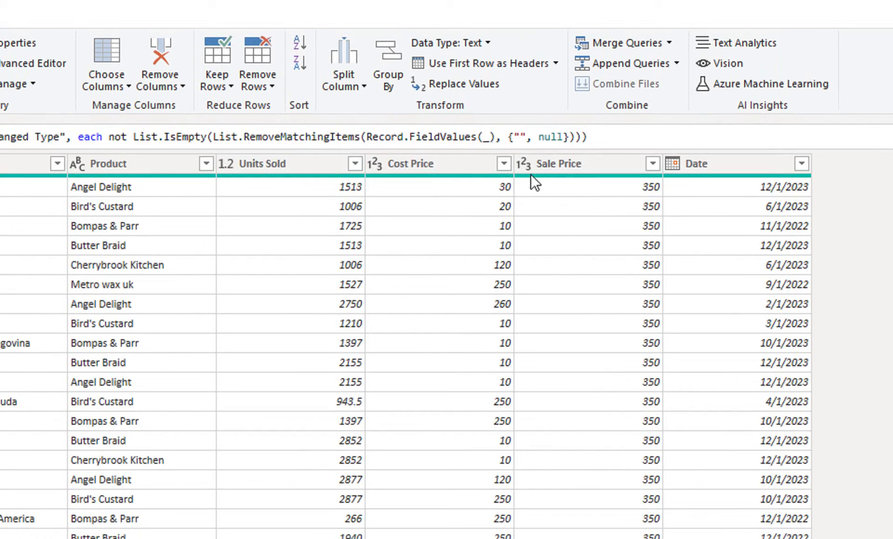
# - Start a custom column in the Data query and name it Total Revenue
pyautogui.click(562, 166)
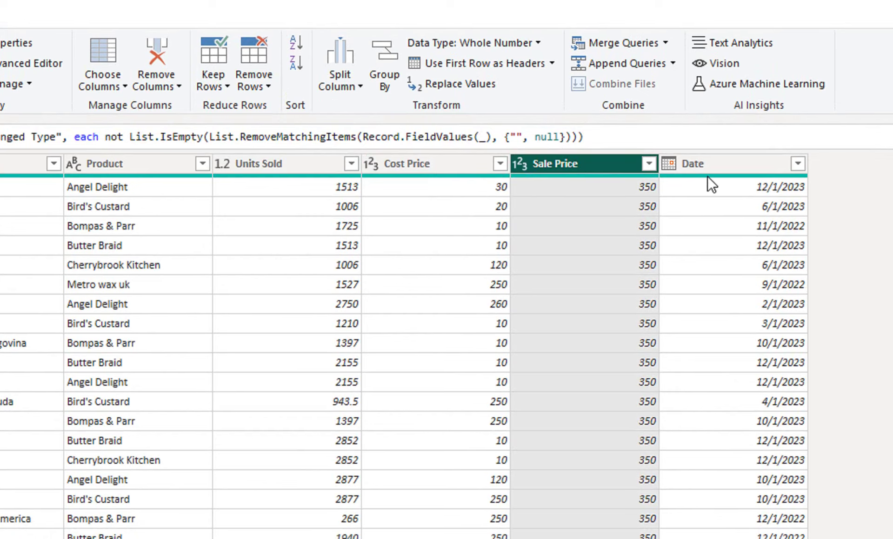
pyautogui.click(622, 186)
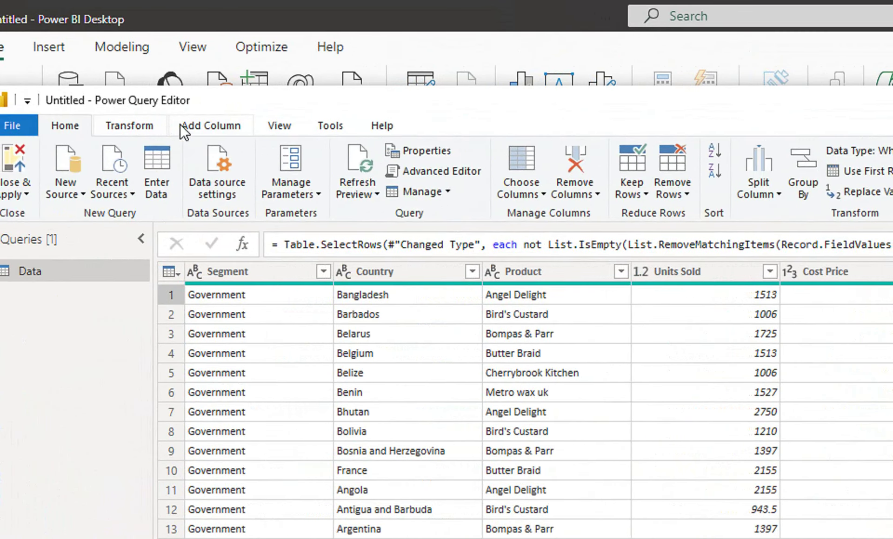
pyautogui.click(190, 127)
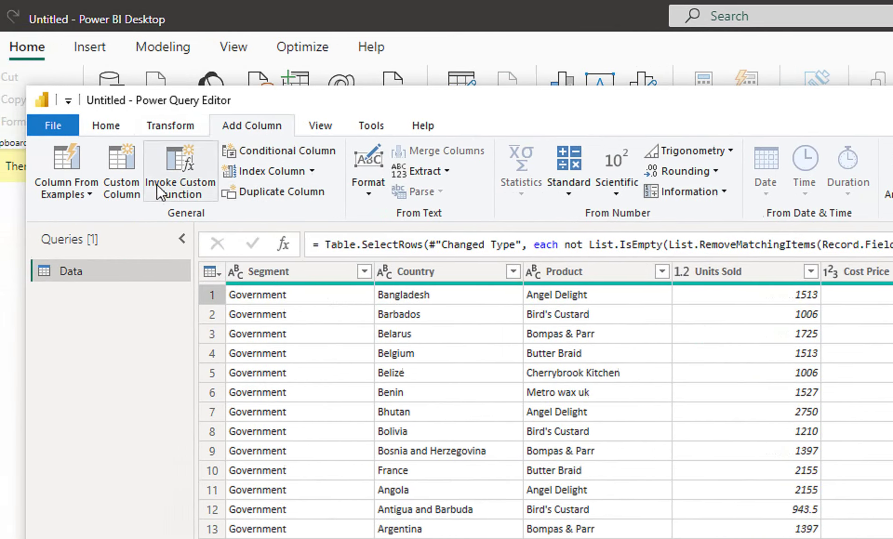
pyautogui.click(126, 194)
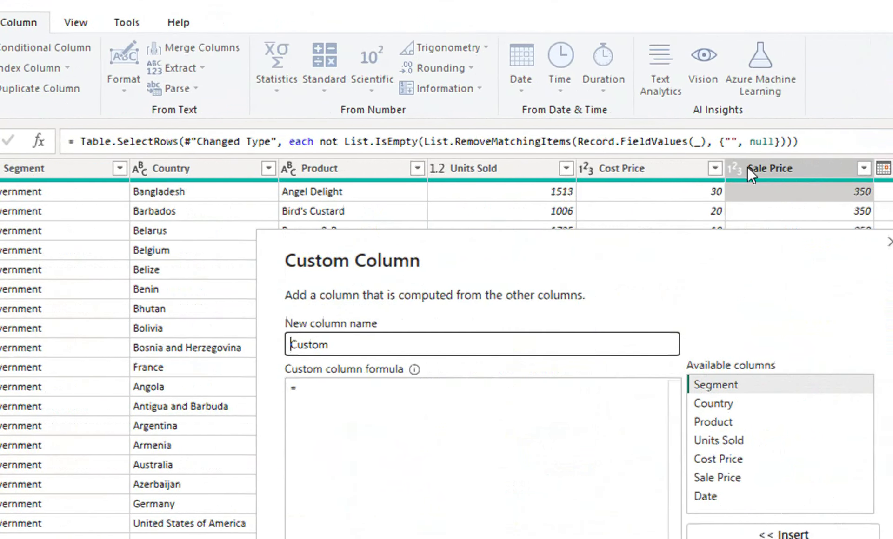
pyautogui.click(322, 392)
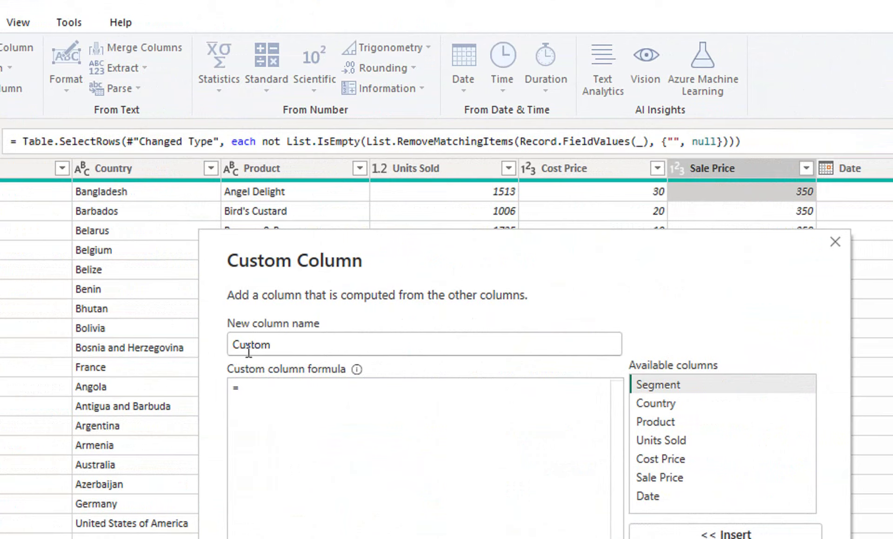
pyautogui.moveTo(304, 346); pyautogui.dragTo(219, 338)
pyautogui.write('tOT')
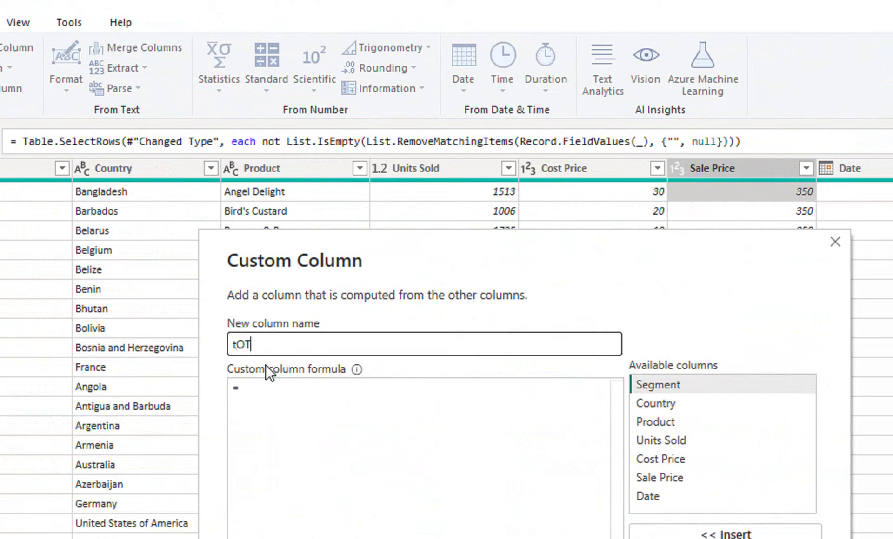
pyautogui.press('BackSpace')
pyautogui.press('BackSpace')
pyautogui.write('tOT')
pyautogui.press('BackSpace')
pyautogui.press('BackSpace')
pyautogui.press('BackSpace')
pyautogui.write('Total Revenue')
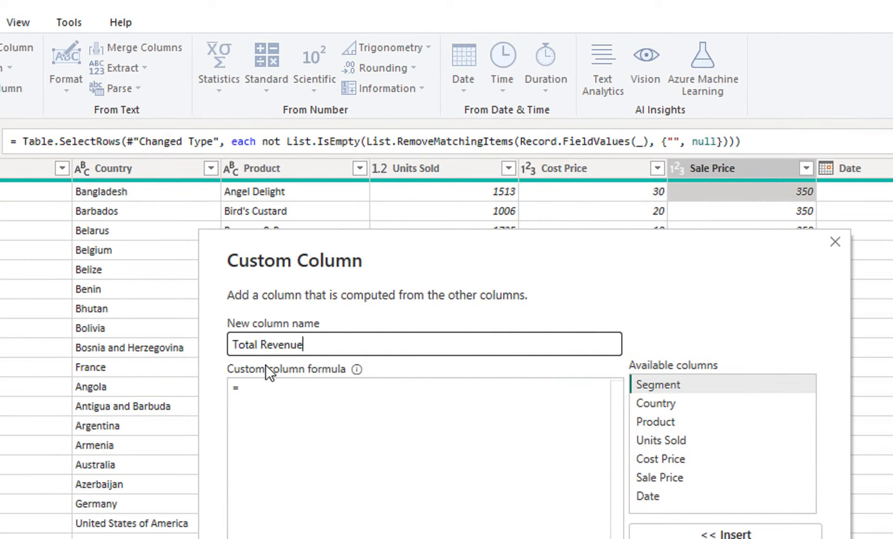
# - Set the Total Revenue formula to [Sale Price]*[Units Sold] and create the custom column
pyautogui.click(273, 394)
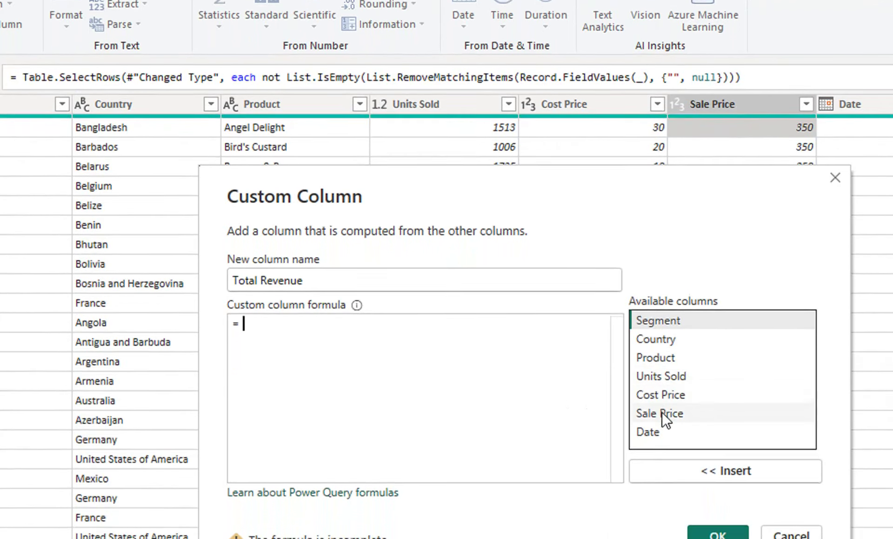
pyautogui.click(661, 404)
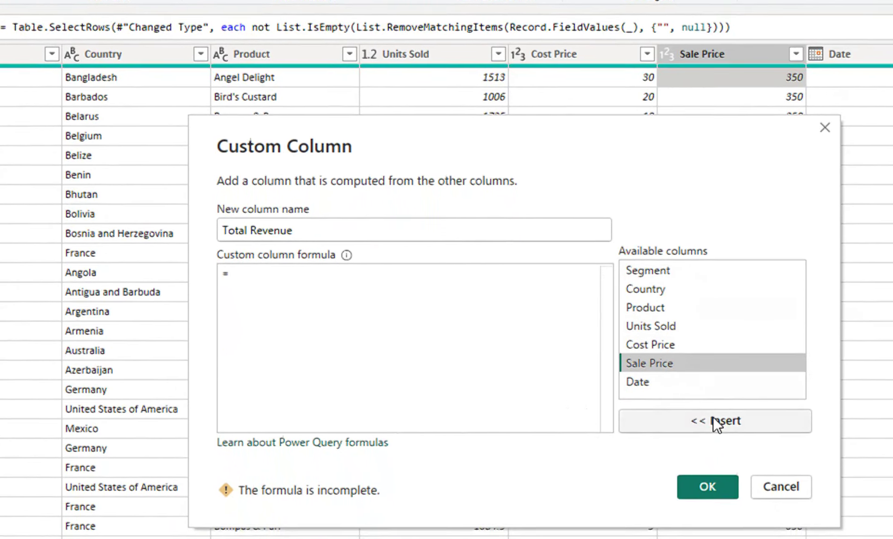
pyautogui.click(721, 464)
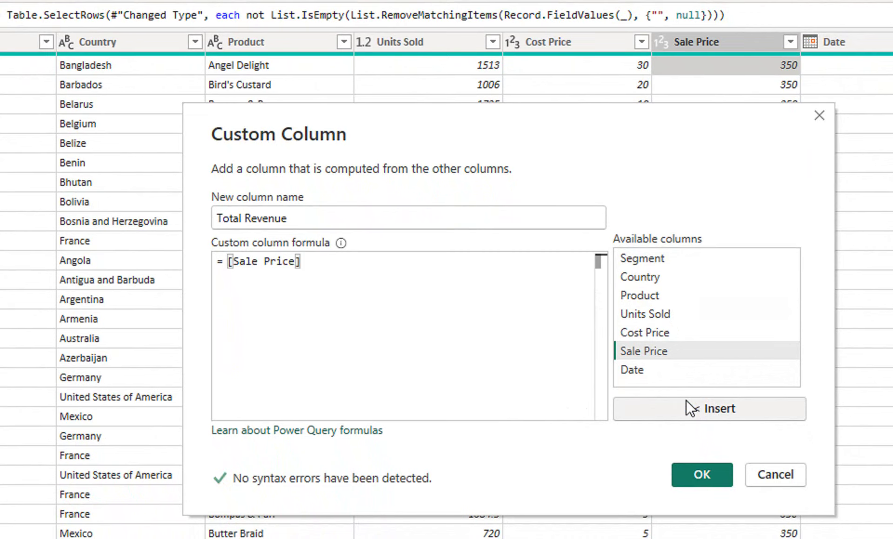
pyautogui.write('*')
pyautogui.click(659, 314)
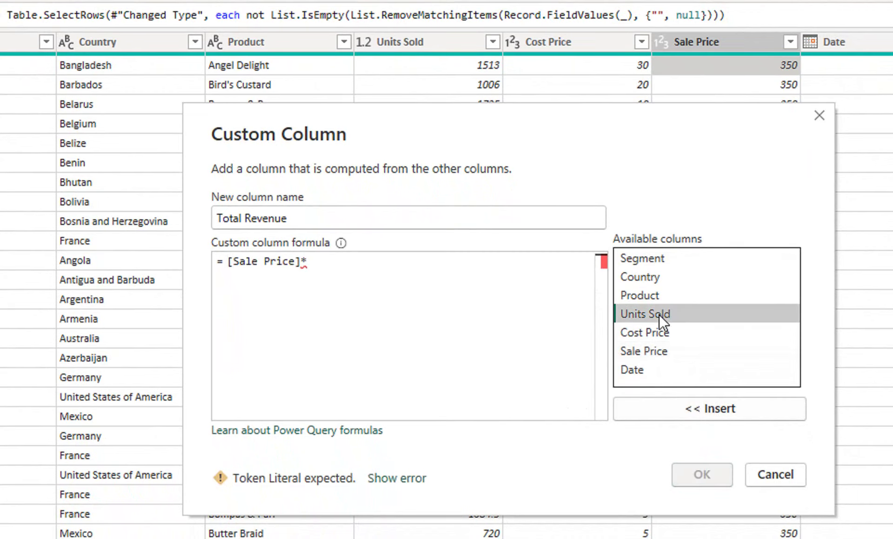
pyautogui.click(712, 412)
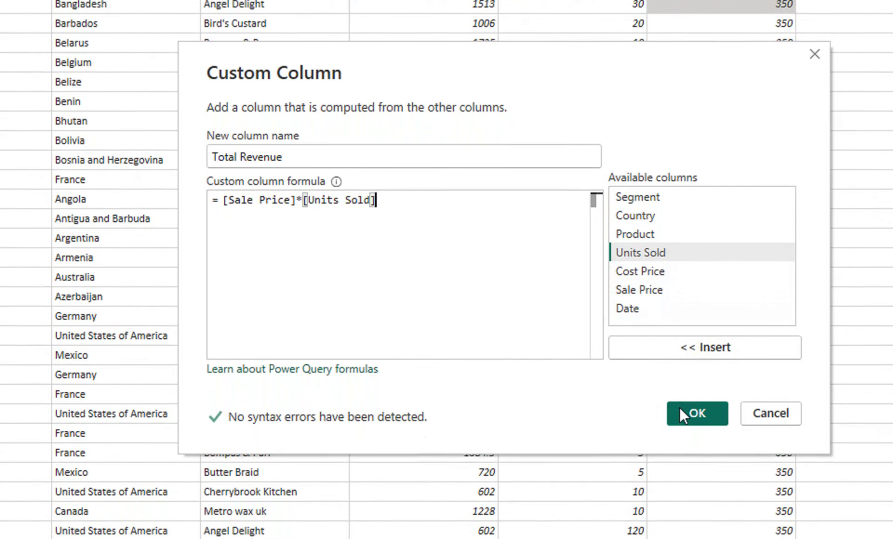
pyautogui.click(682, 410)
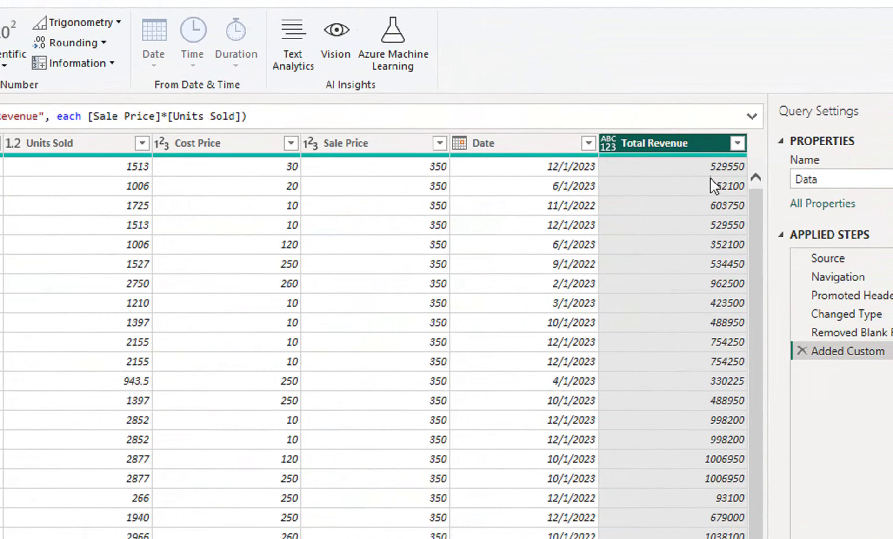
# - Rename the Total Revenue column as Revenue
pyautogui.rightClick(693, 139)
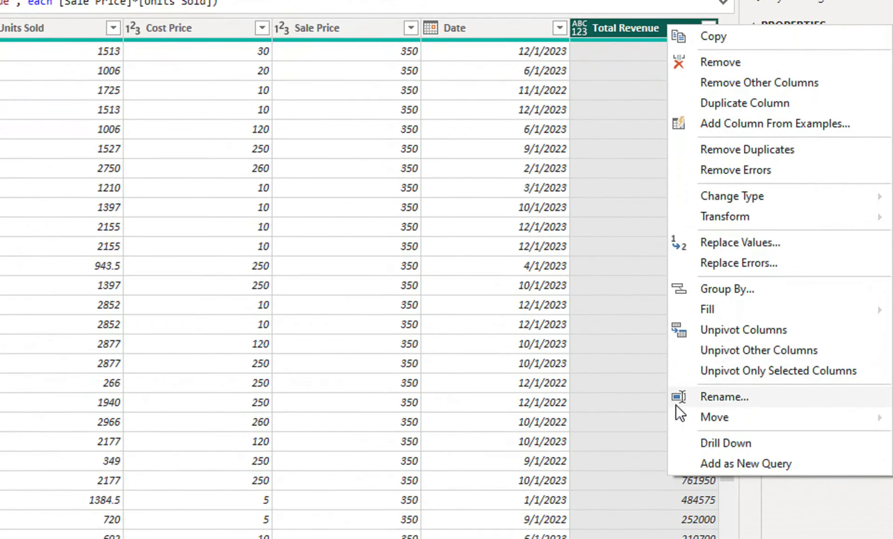
pyautogui.click(703, 405)
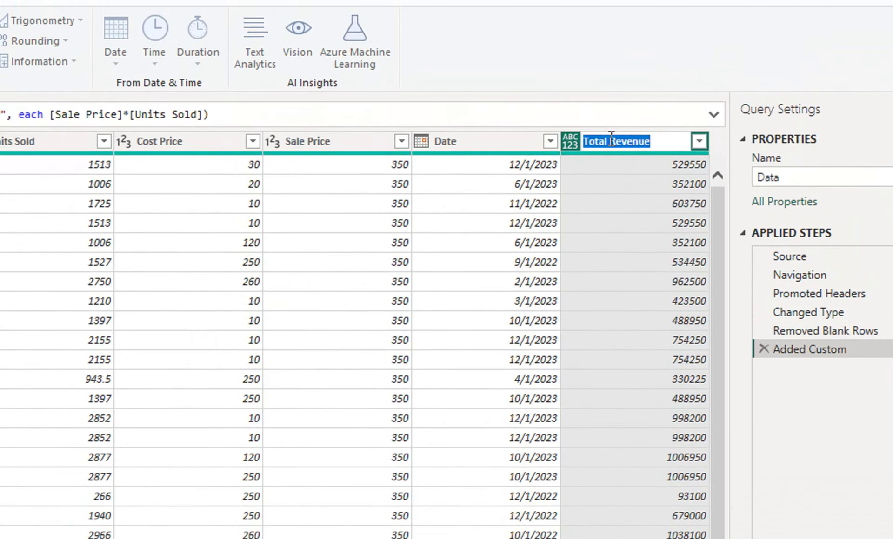
pyautogui.click(599, 132)
pyautogui.press('Delete')
pyautogui.press('Delete')
pyautogui.press('Delete')
pyautogui.press('BackSpace')
pyautogui.press('BackSpace')
pyautogui.press('BackSpace')
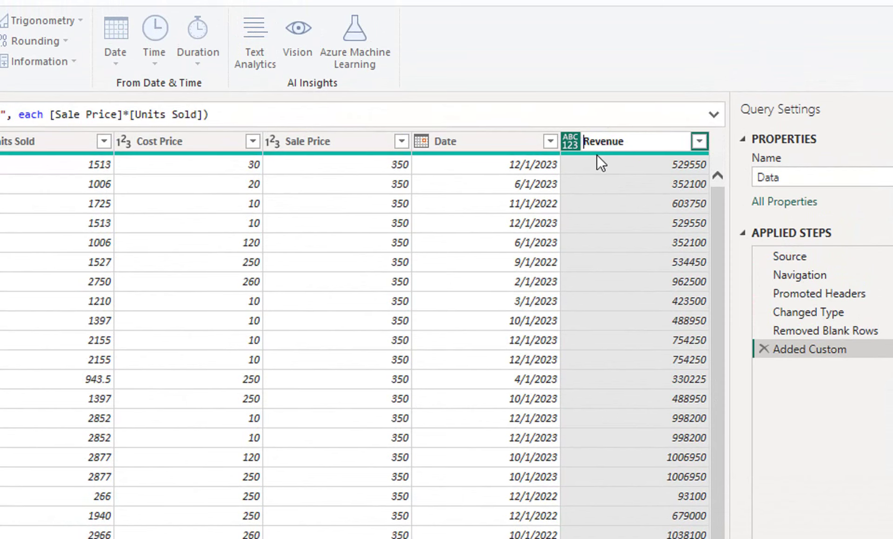
pyautogui.press('Return')
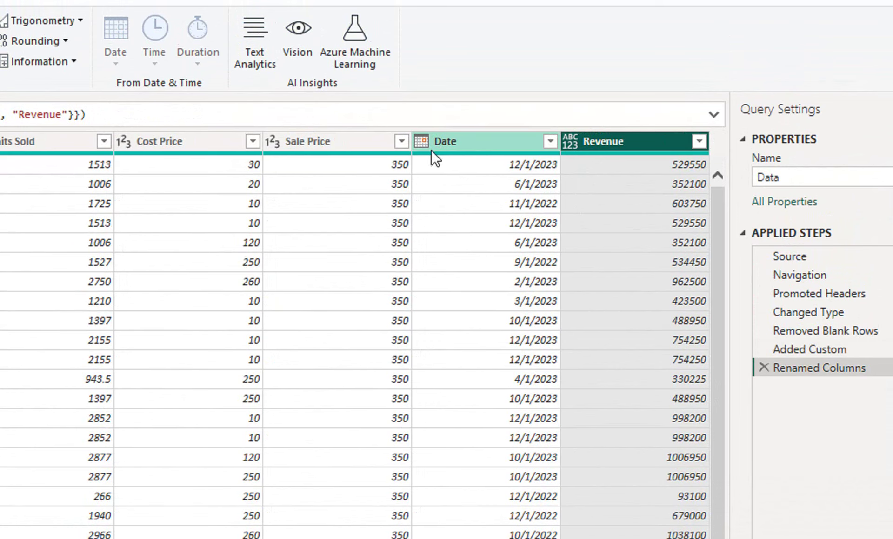
# - Try setting the Date column's data type to Date and delete the Changed Type1 applied step
pyautogui.rightClick(520, 139)
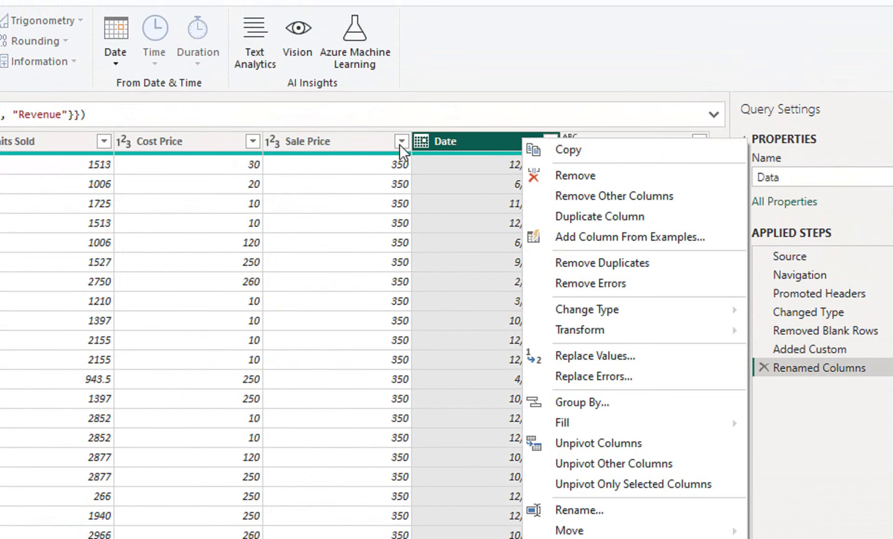
pyautogui.click(420, 139)
pyautogui.click(420, 139)
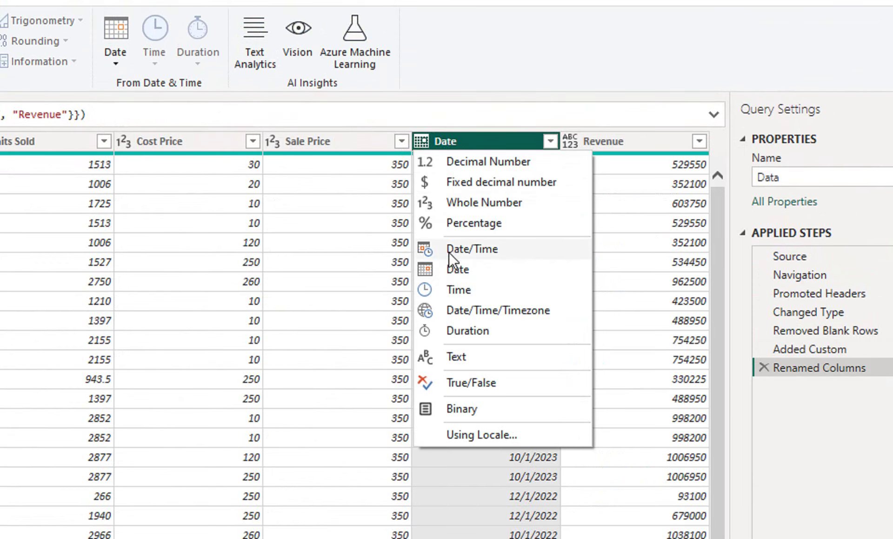
pyautogui.click(448, 267)
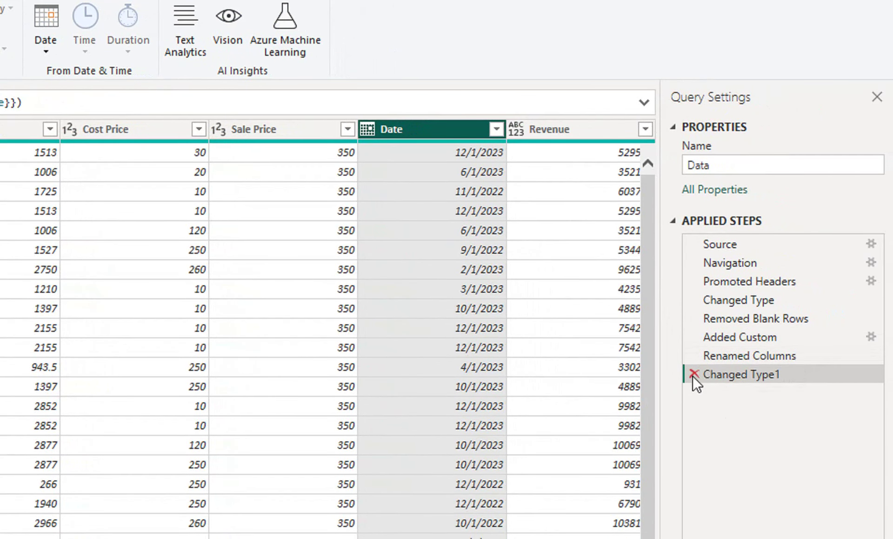
pyautogui.click(694, 374)
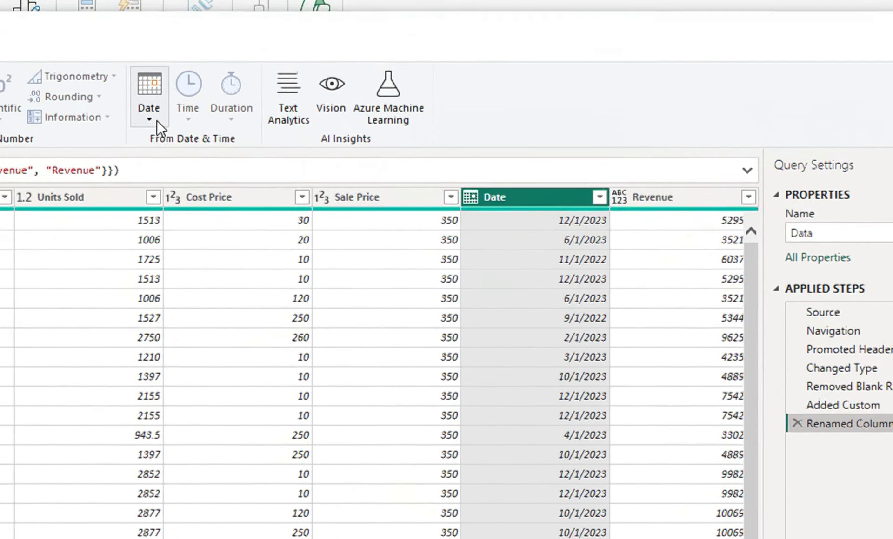
pyautogui.click(46, 49)
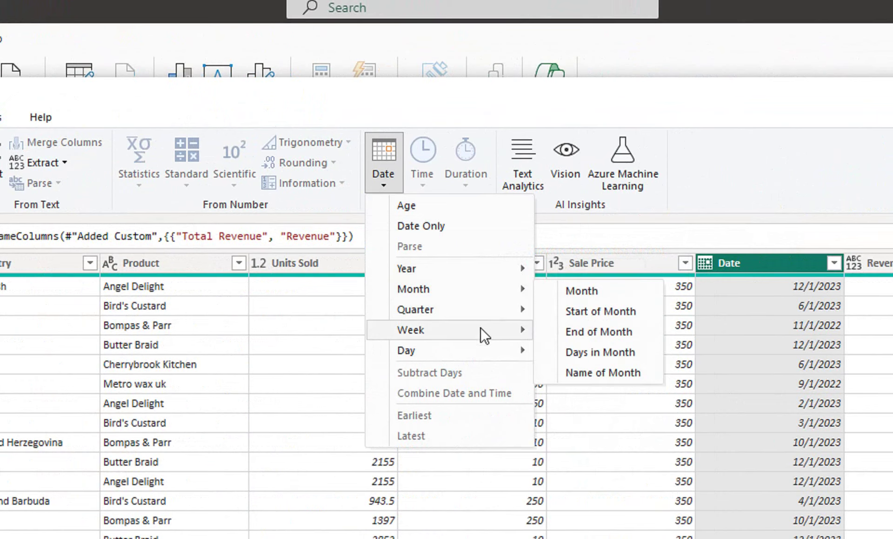
pyautogui.moveTo(483, 352)
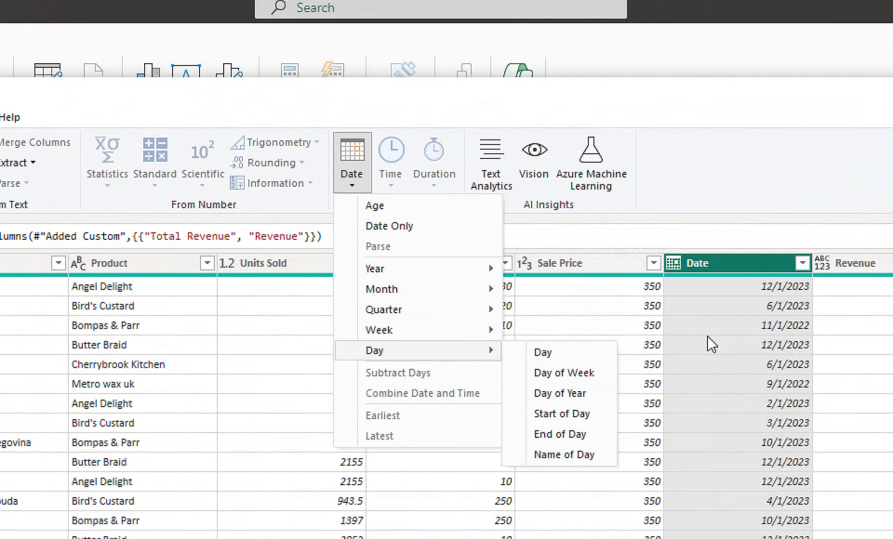
pyautogui.moveTo(472, 293)
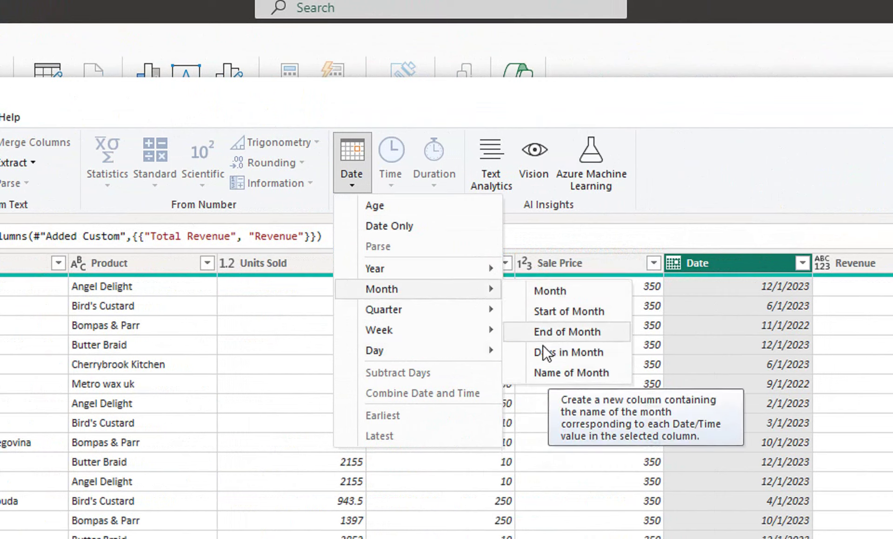
pyautogui.click(670, 178)
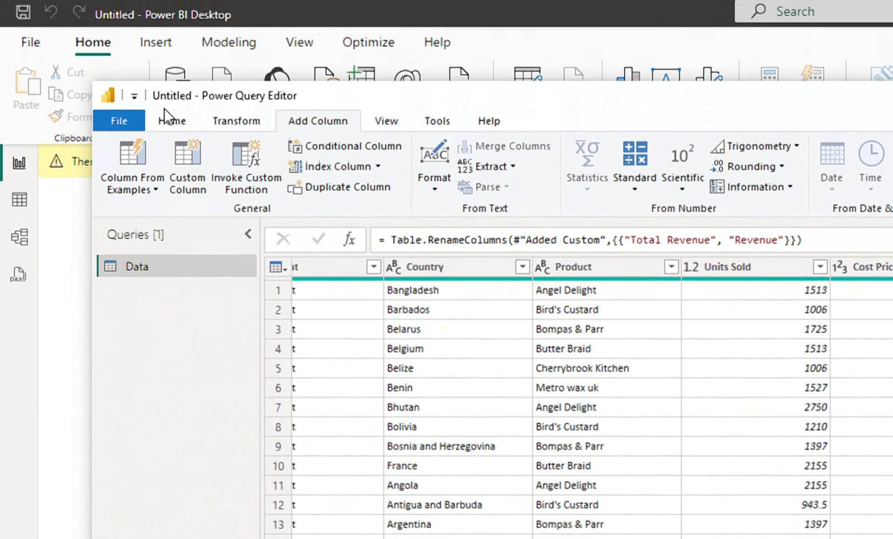
# - Examine the data types available for the Revenue column without choosing one
pyautogui.click(172, 15)
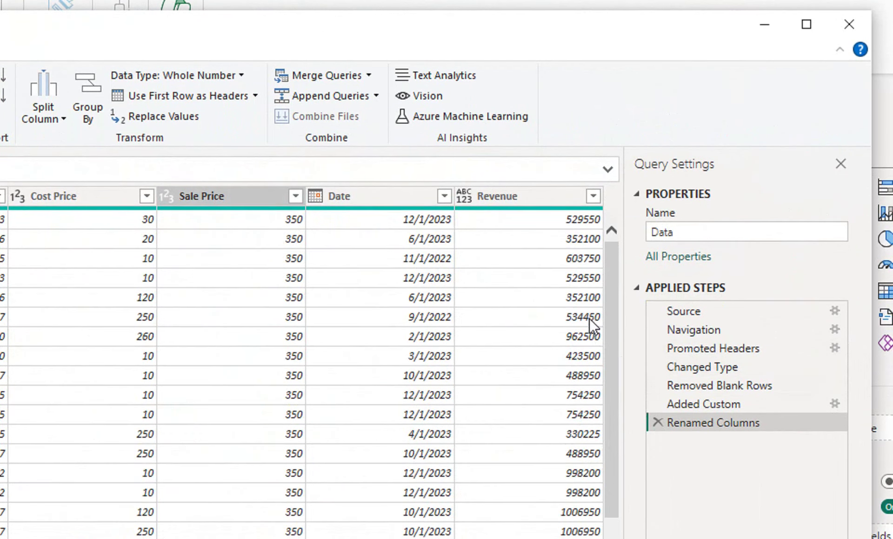
pyautogui.click(589, 227)
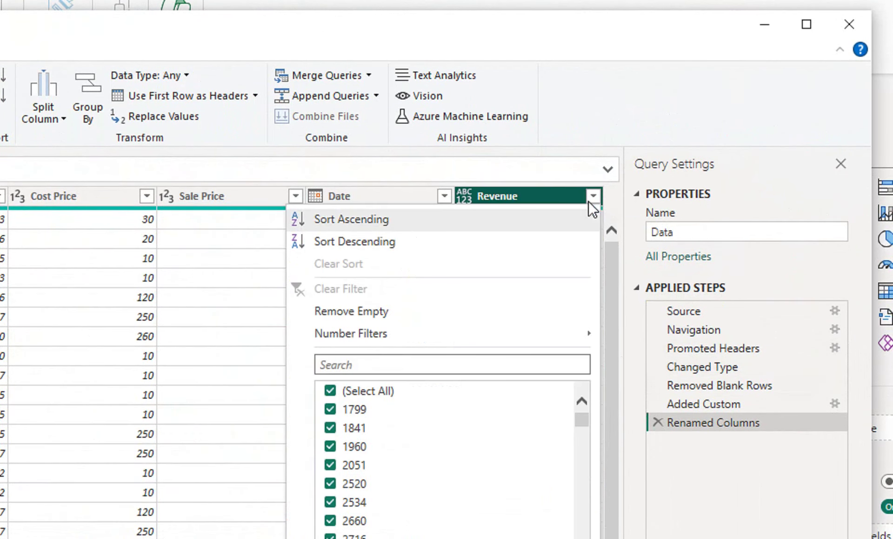
pyautogui.click(539, 192)
pyautogui.rightClick(534, 201)
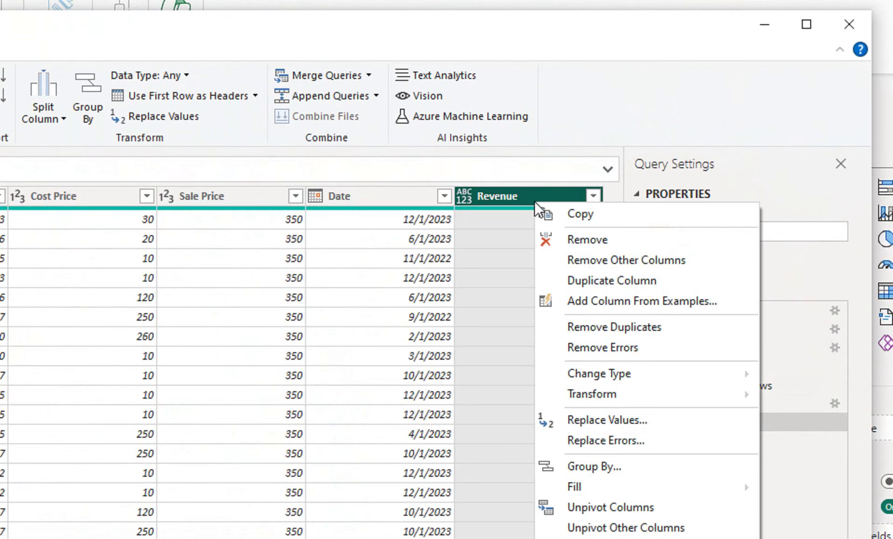
pyautogui.click(487, 198)
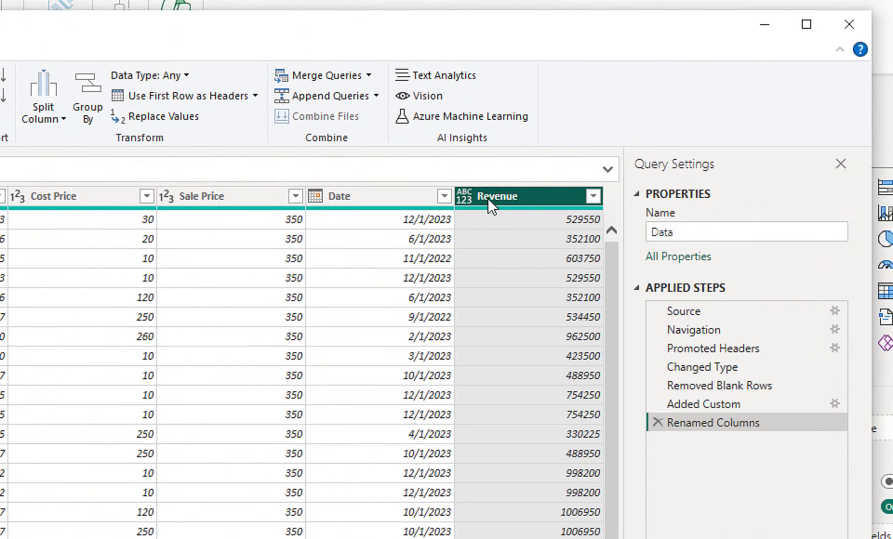
pyautogui.rightClick(464, 197)
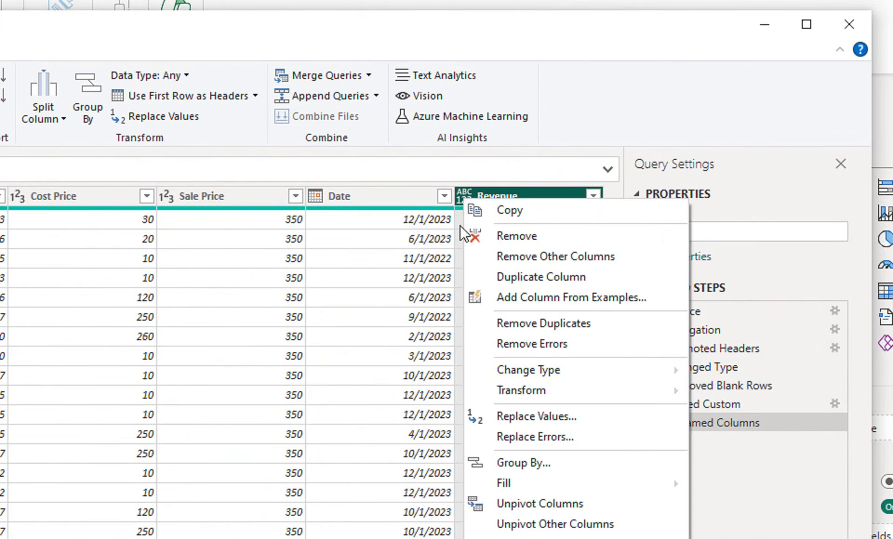
pyautogui.click(415, 258)
pyautogui.click(463, 196)
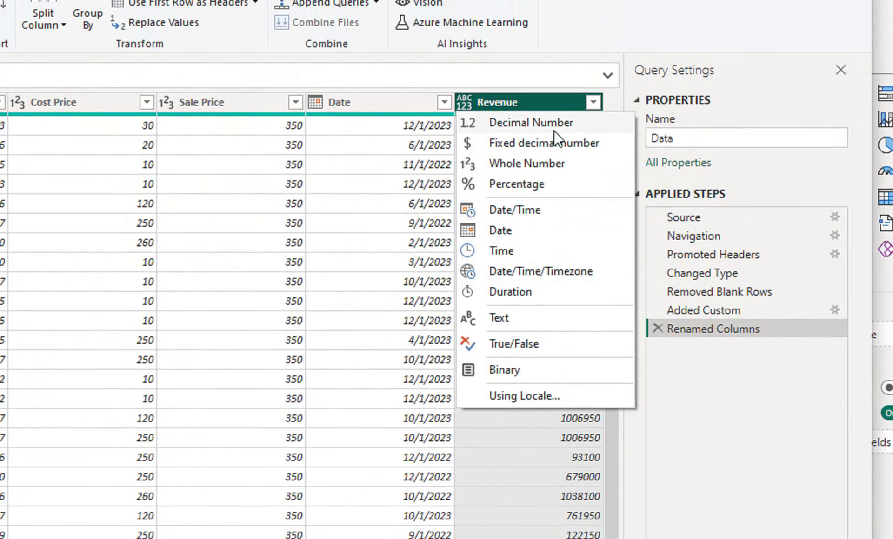
pyautogui.click(339, 211)
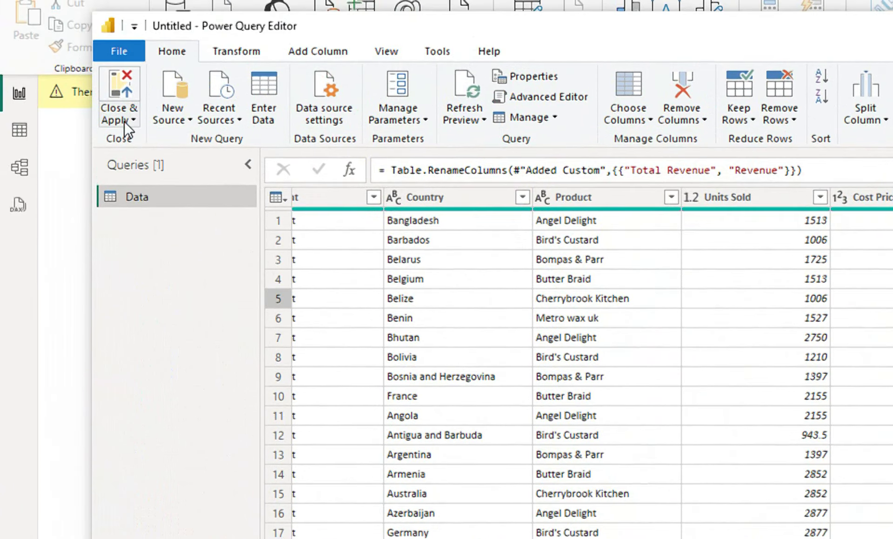
# - Close Power Query Editor with the pending changes applied and show the loaded Data table in Table view
pyautogui.click(125, 134)
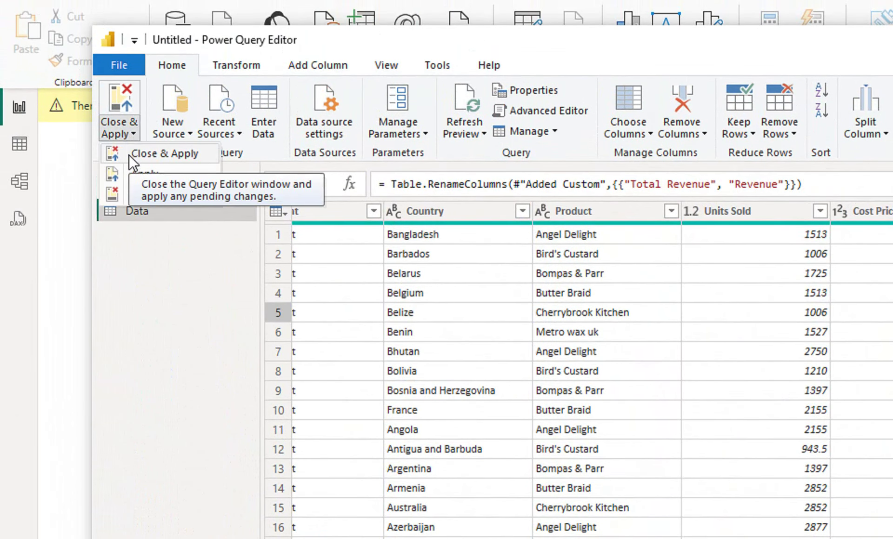
pyautogui.click(129, 155)
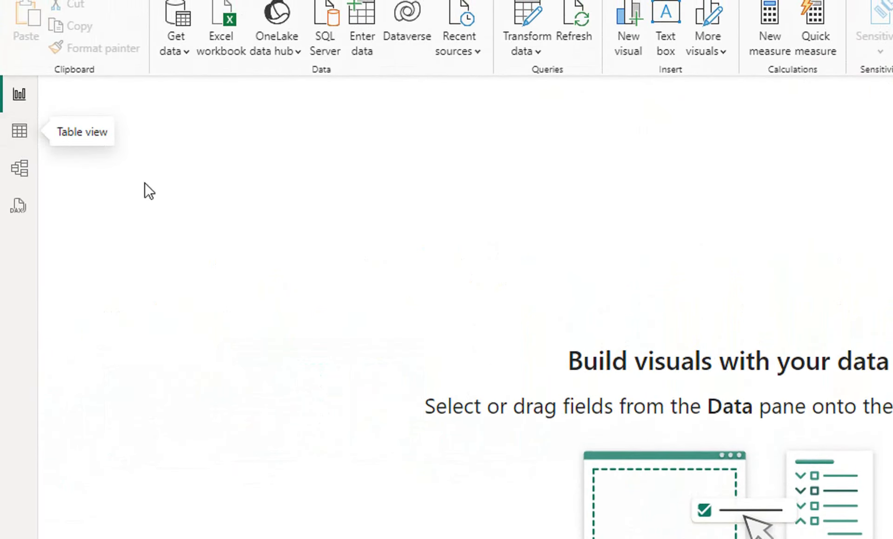
pyautogui.click(15, 139)
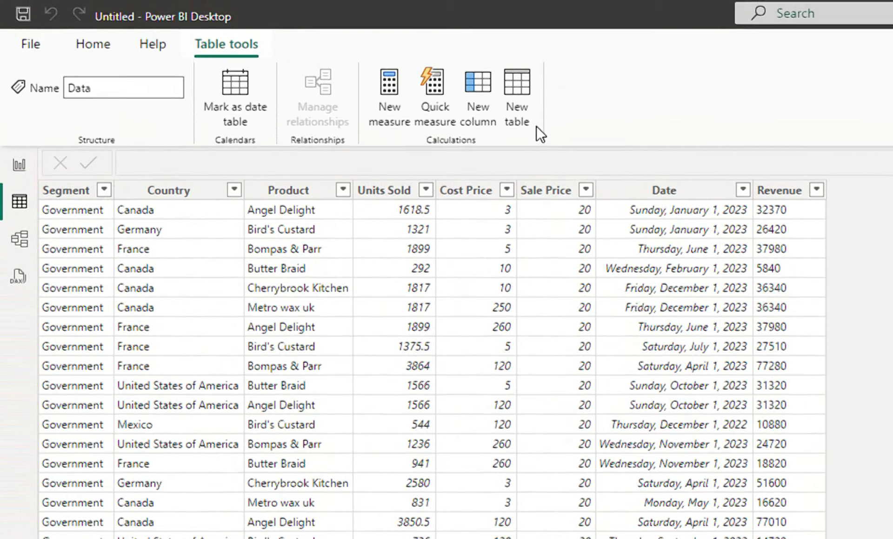
# - Select the Date column of the Data table and examine its column formatting and properties
pyautogui.click(90, 52)
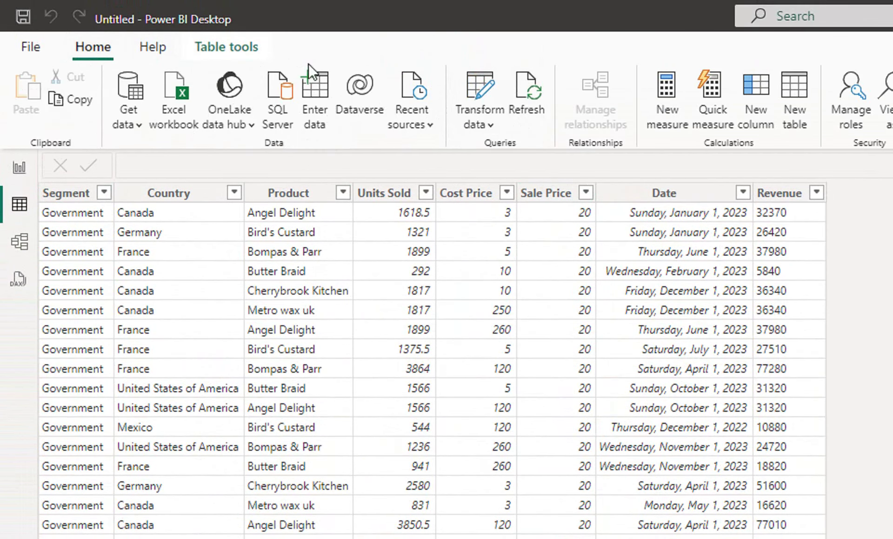
pyautogui.click(643, 267)
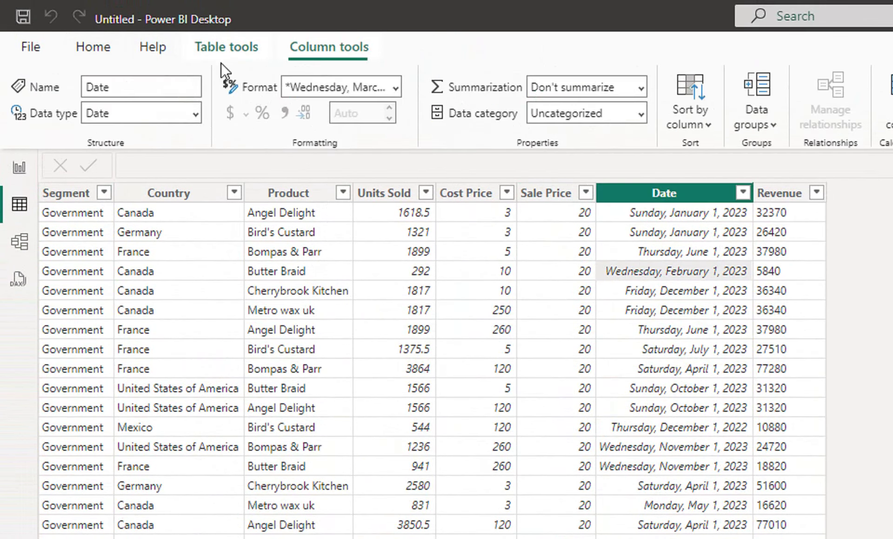
pyautogui.click(166, 48)
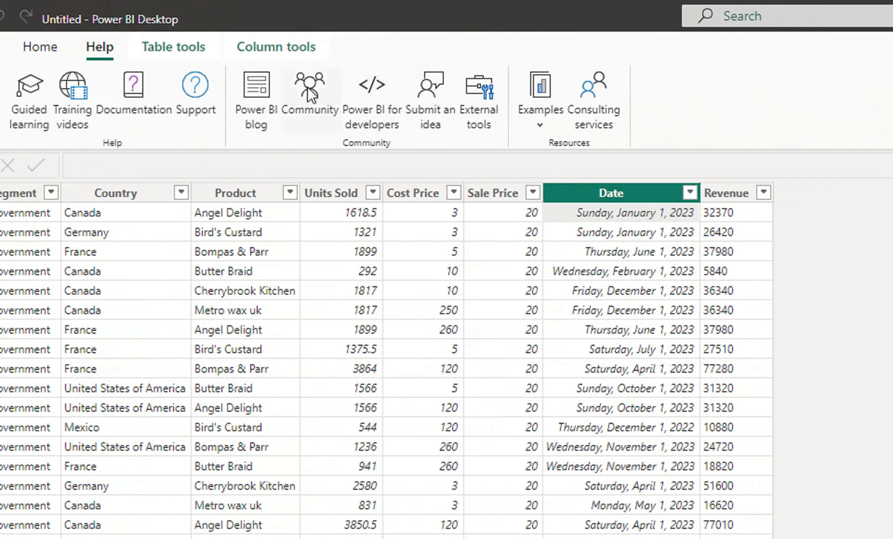
pyautogui.click(302, 48)
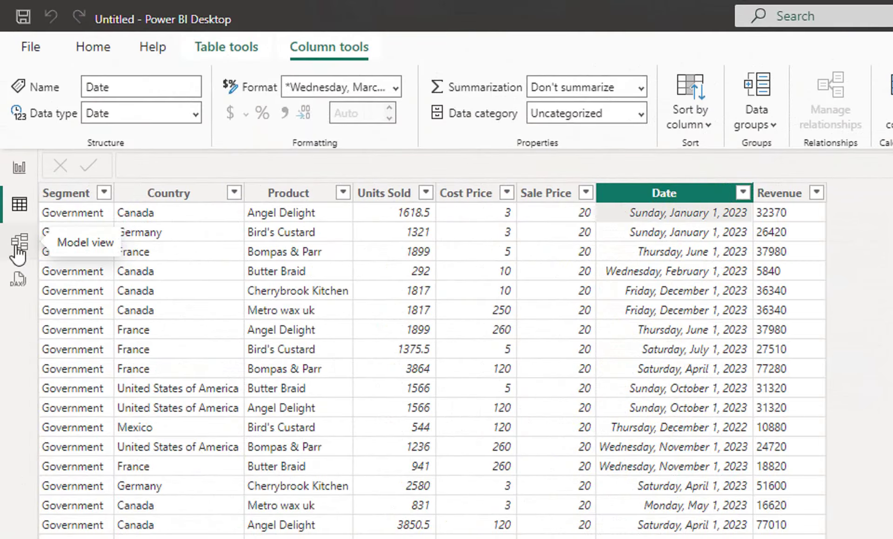
# - Look at the Data table in Model view and the blank report page, and return to Table view
pyautogui.click(18, 247)
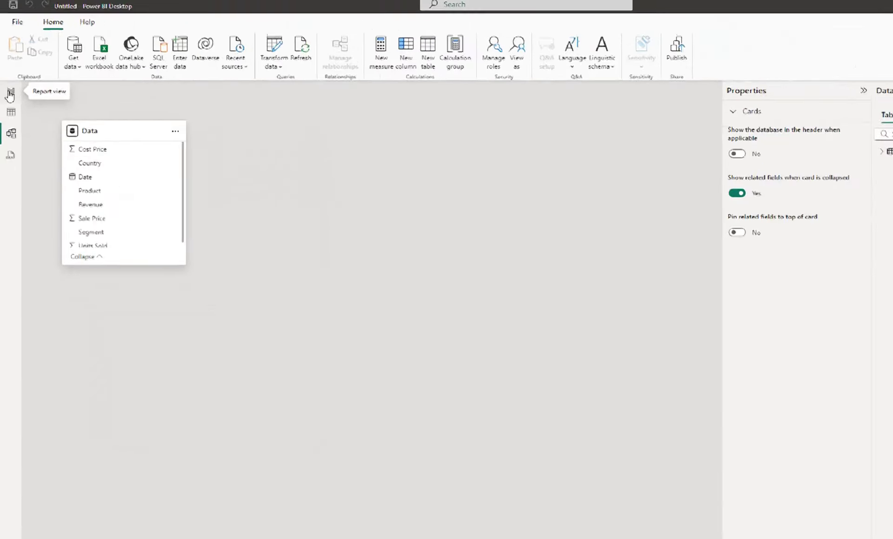
pyautogui.click(16, 134)
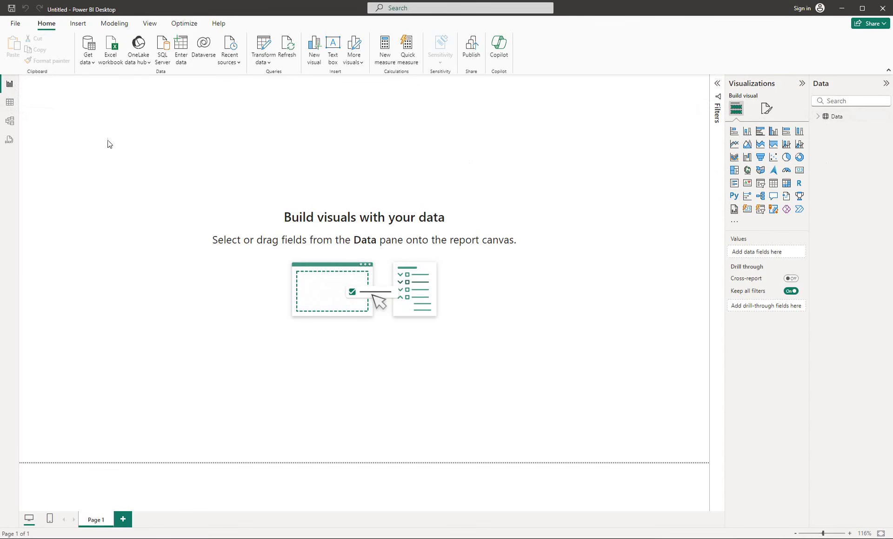
pyautogui.click(10, 103)
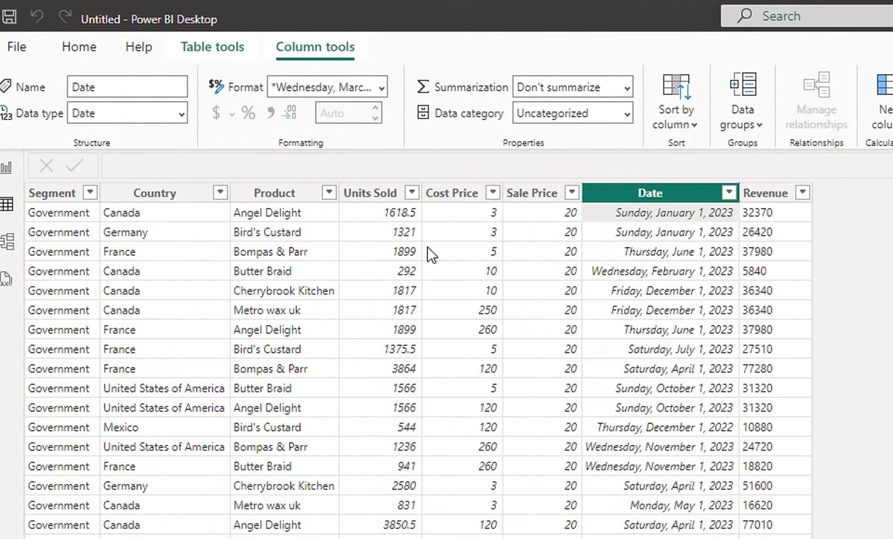
# - Select the Cost Price column of the Data table and view the table's fields in Model view
pyautogui.click(462, 205)
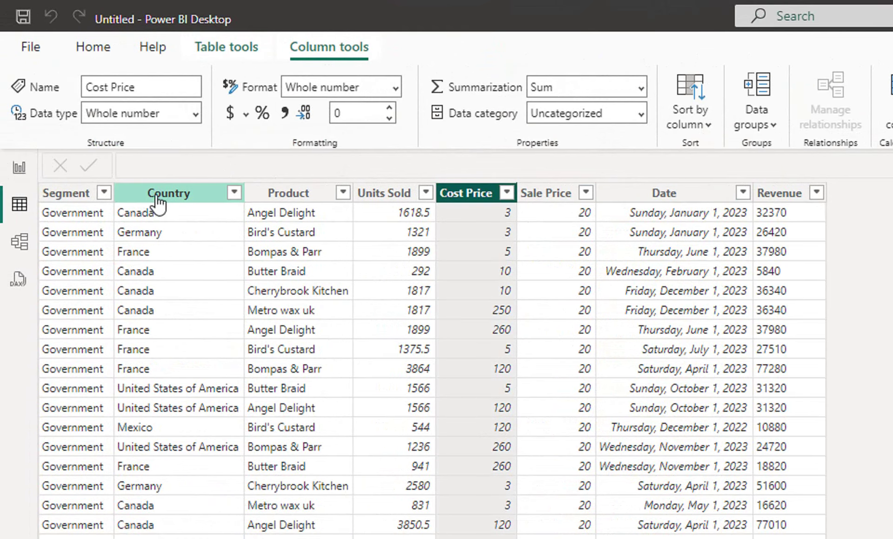
pyautogui.click(142, 203)
pyautogui.click(199, 114)
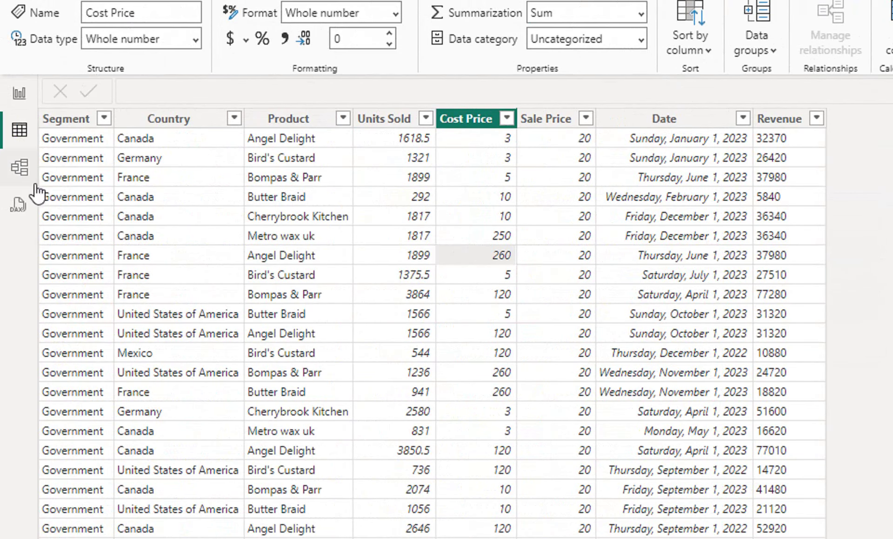
pyautogui.click(19, 174)
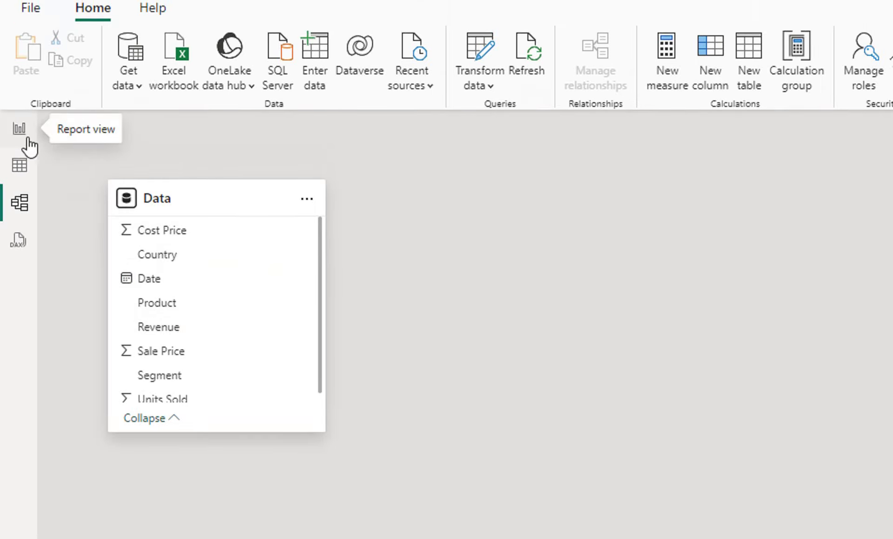
# - Add a text box to the blank report page, widen it, and enter "Sales Dashboard" as the title
pyautogui.click(27, 139)
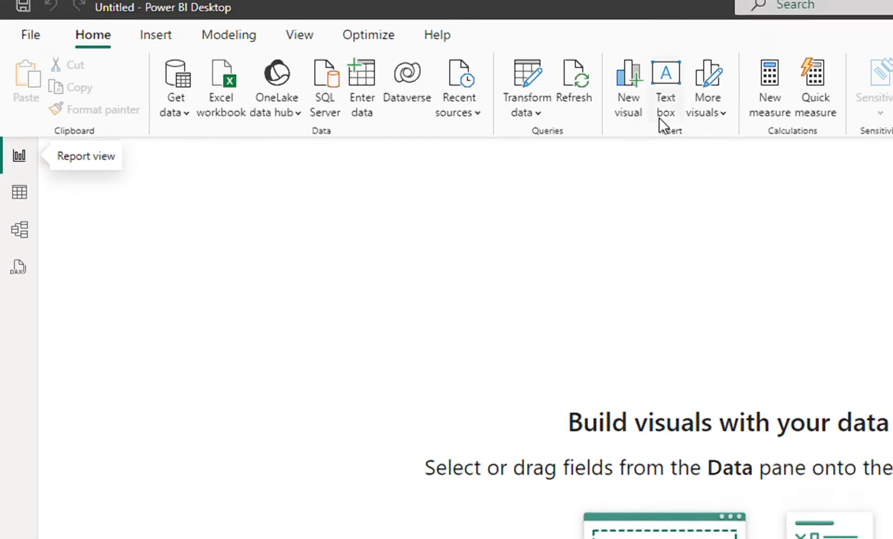
pyautogui.click(239, 291)
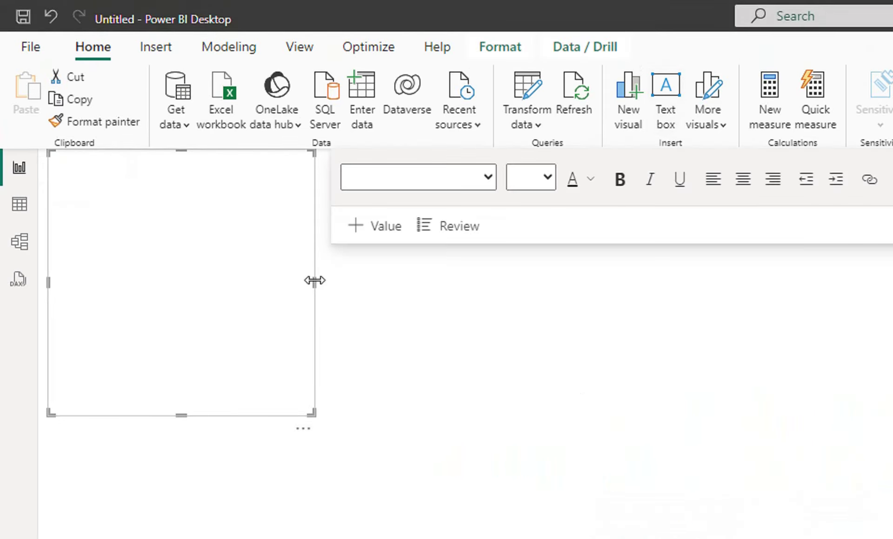
pyautogui.moveTo(313, 279); pyautogui.dragTo(445, 265)
pyautogui.click(201, 194)
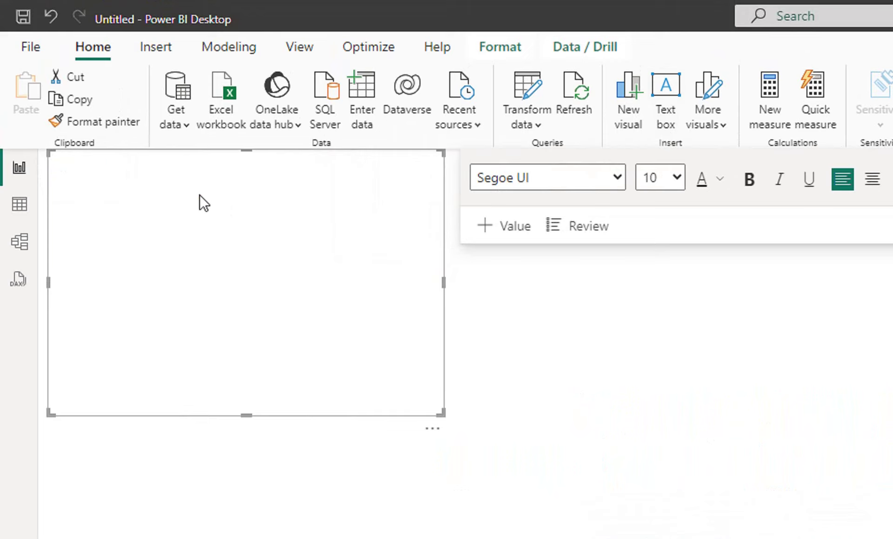
pyautogui.write('Sales Dashboard')
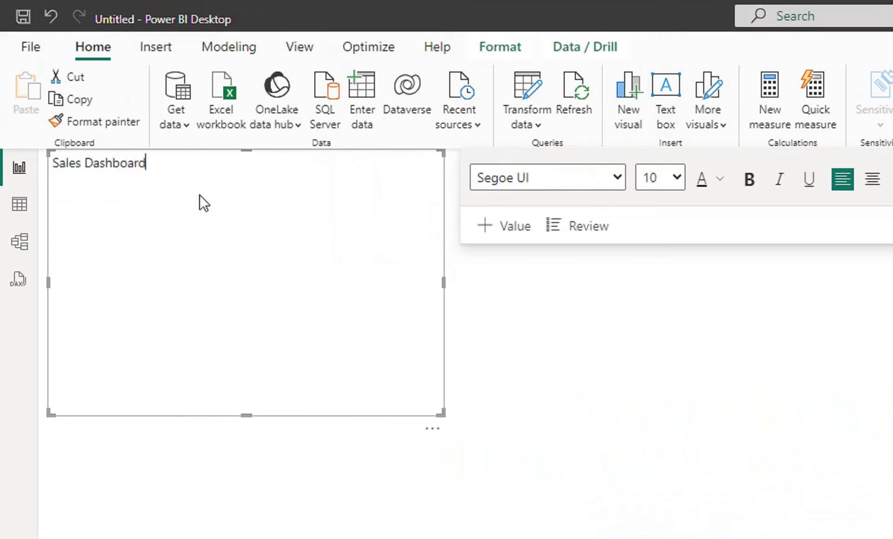
# - Try to enlarge the Sales Dashboard title by setting its font size to 24 and to 54
pyautogui.hotkey('ctrl', 'a')
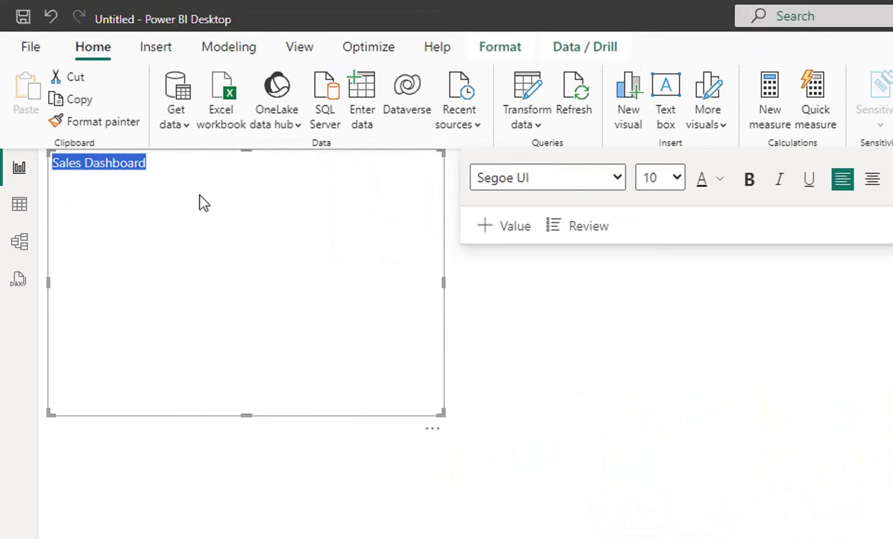
pyautogui.click(707, 179)
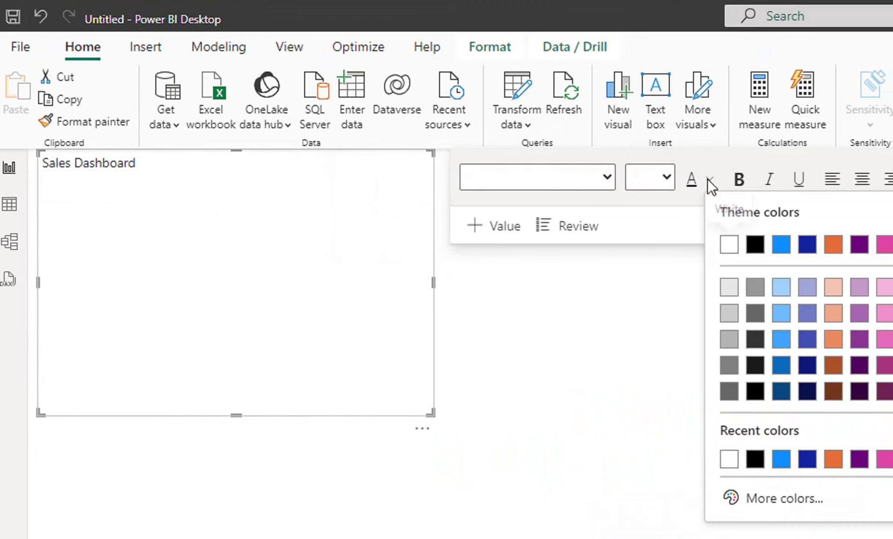
pyautogui.click(669, 185)
pyautogui.click(668, 185)
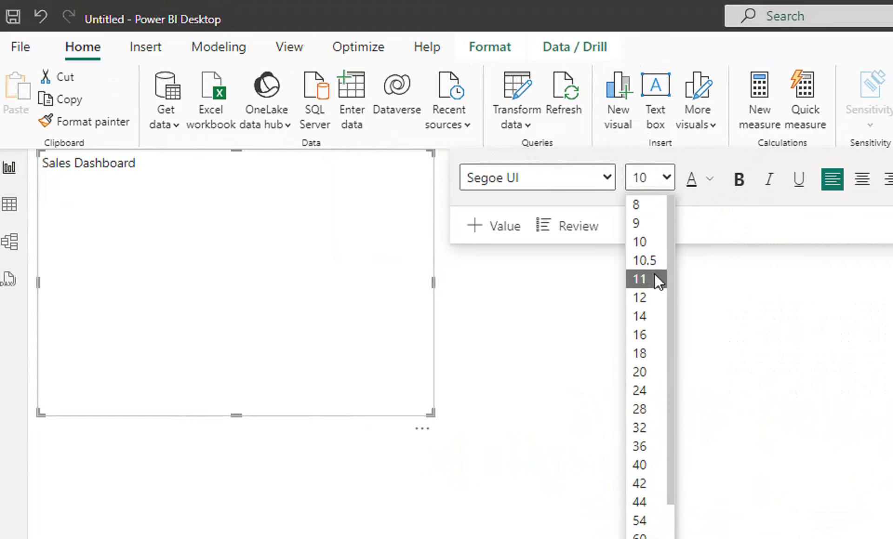
pyautogui.click(640, 383)
pyautogui.click(665, 183)
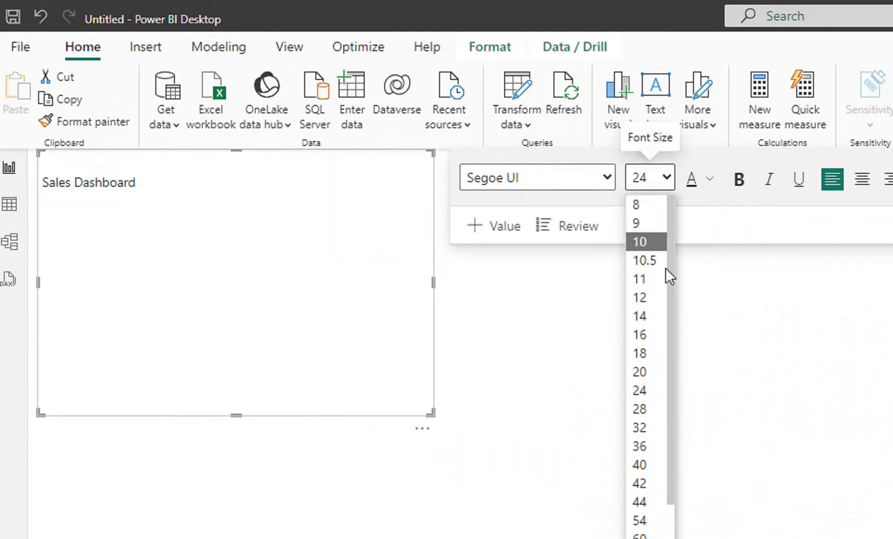
pyautogui.click(655, 521)
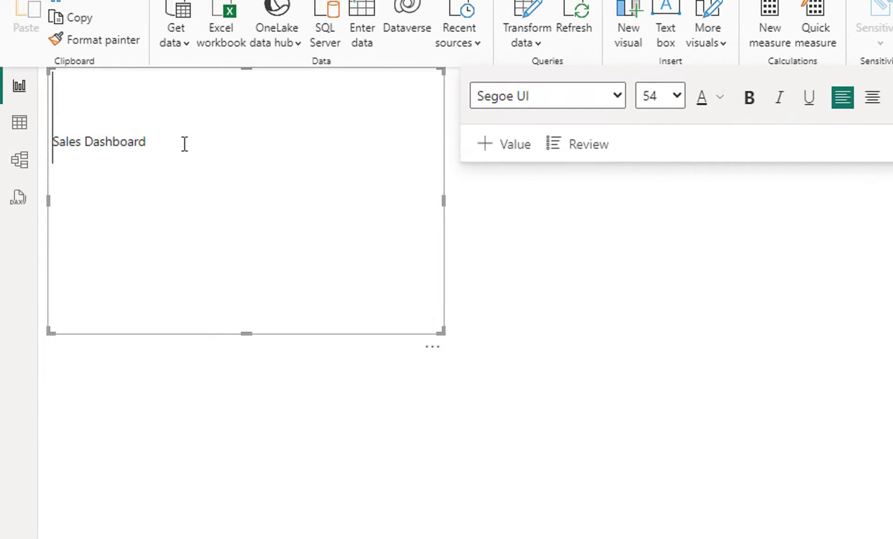
# - Select the Sales Dashboard title text, set its font size to 28, and make it bold
pyautogui.moveTo(172, 146); pyautogui.dragTo(50, 145)
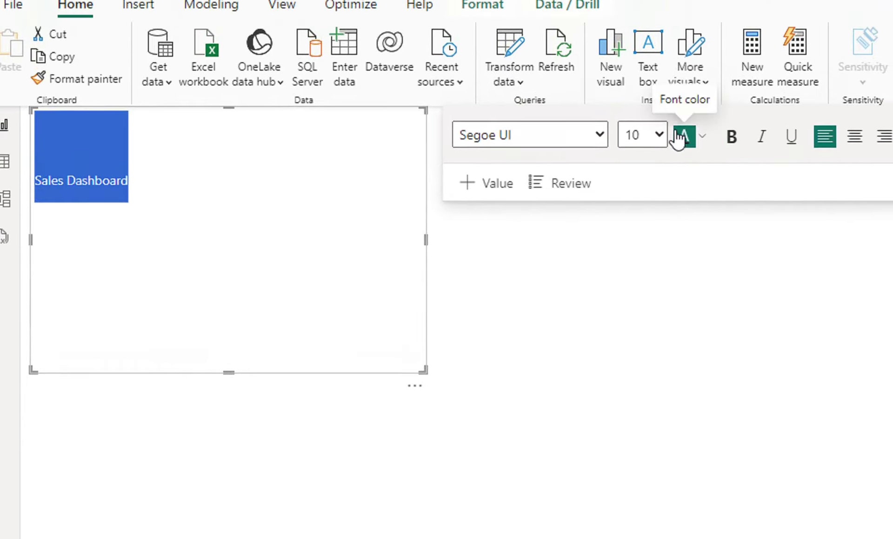
pyautogui.click(679, 100)
pyautogui.click(655, 335)
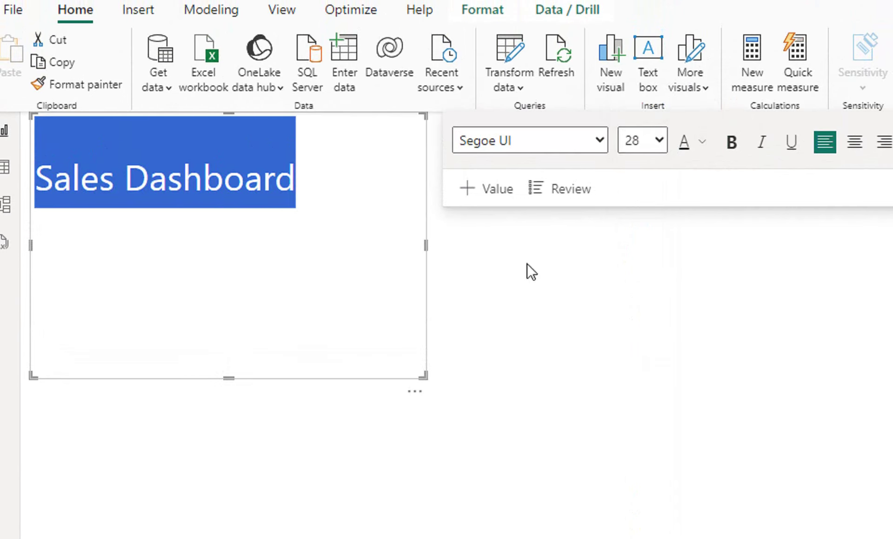
pyautogui.click(732, 142)
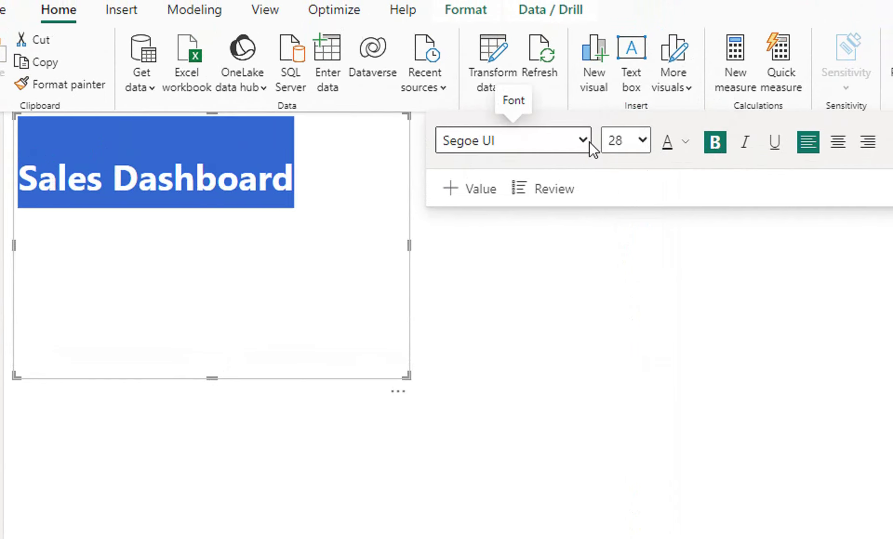
# - Try the Constantia font on the Sales Dashboard title and undo the change
pyautogui.click(589, 142)
pyautogui.click(550, 340)
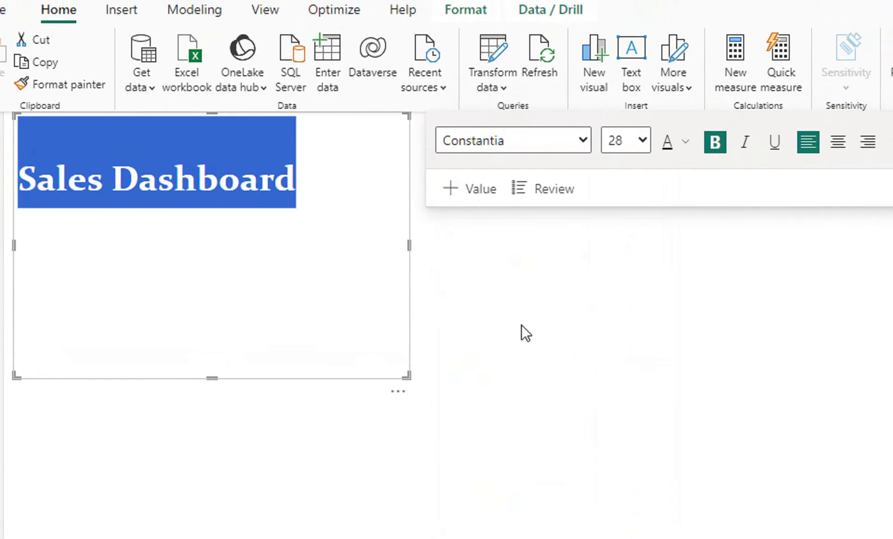
pyautogui.hotkey('ctrl', 'z')
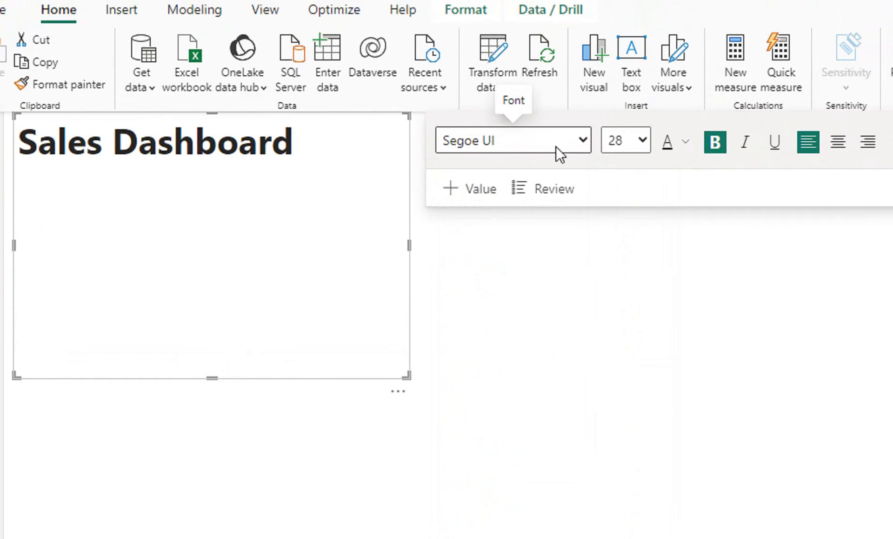
# - Set the Sales Dashboard title text to the Arial font at size 54
pyautogui.moveTo(331, 153); pyautogui.dragTo(3, 147)
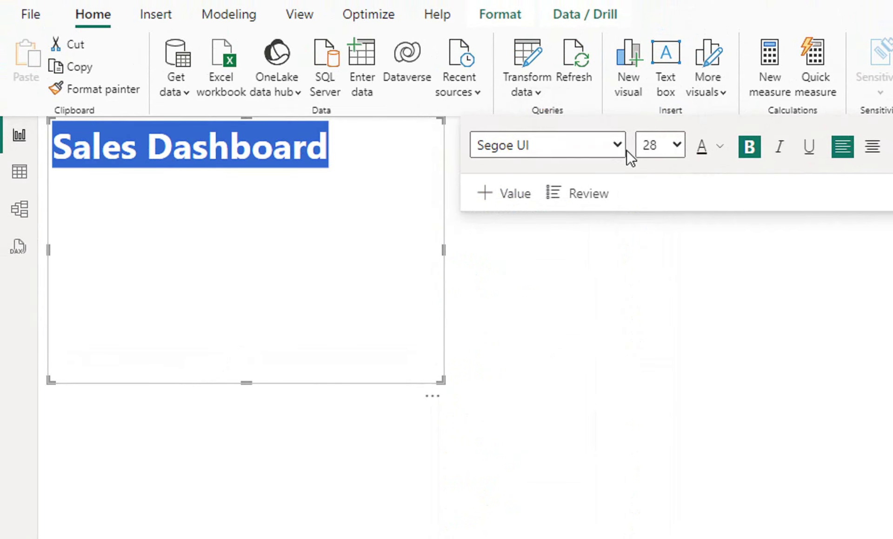
pyautogui.click(615, 147)
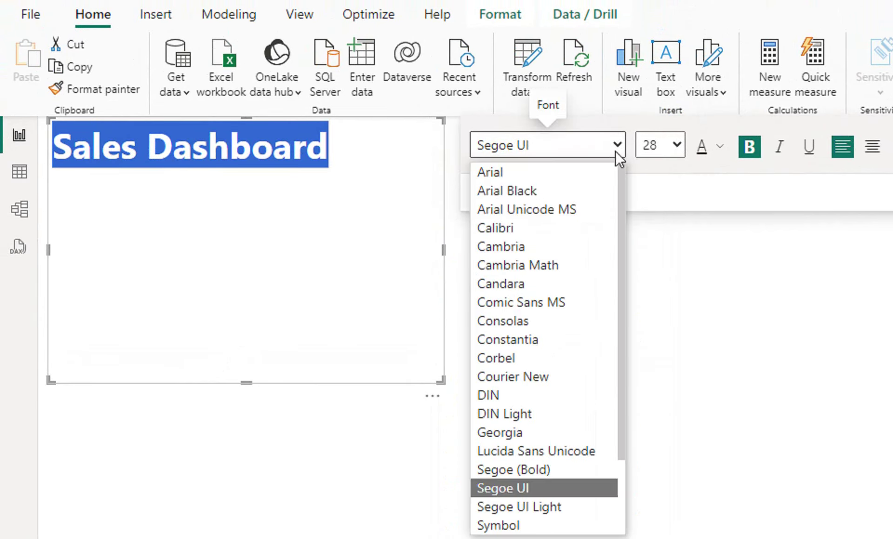
pyautogui.click(547, 176)
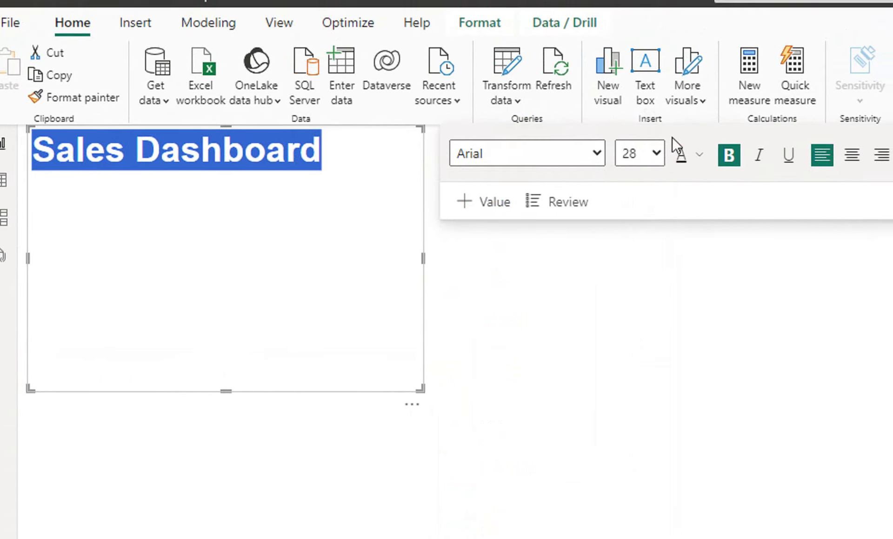
pyautogui.click(674, 145)
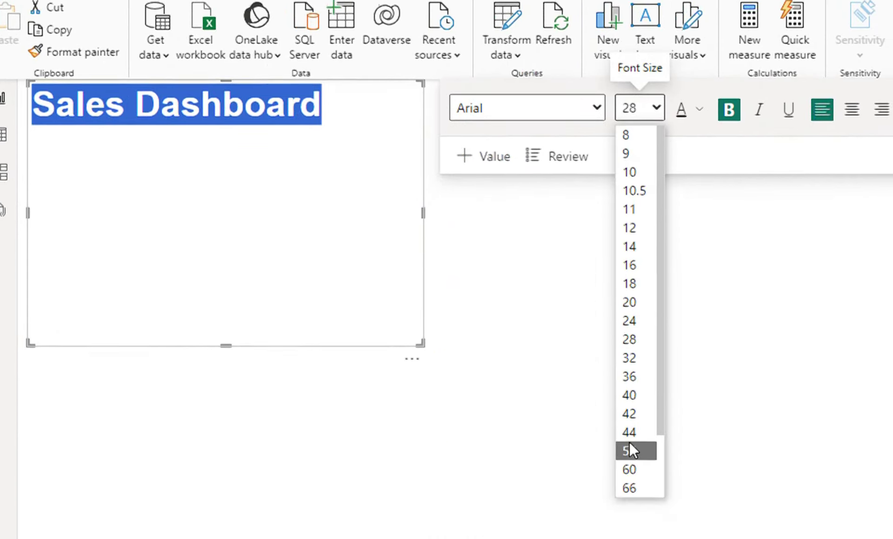
pyautogui.click(630, 444)
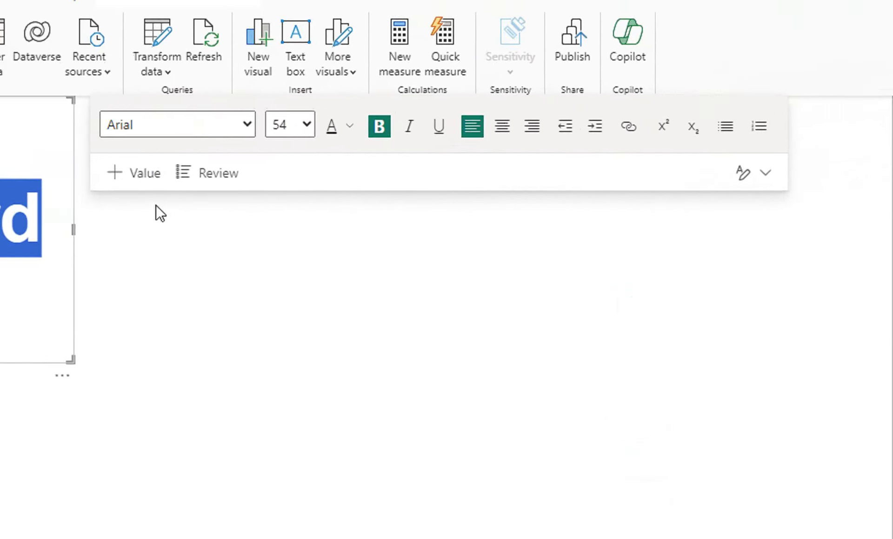
# - Widen the title's text box and reduce its height so Sales Dashboard fits on a single line
pyautogui.moveTo(72, 227); pyautogui.dragTo(136, 214)
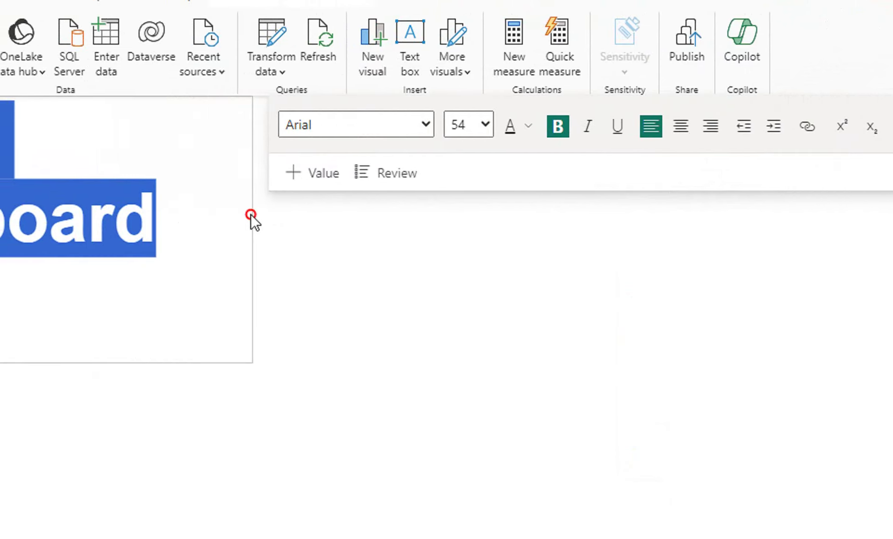
pyautogui.moveTo(250, 214); pyautogui.dragTo(375, 255)
pyautogui.moveTo(192, 363); pyautogui.dragTo(222, 197)
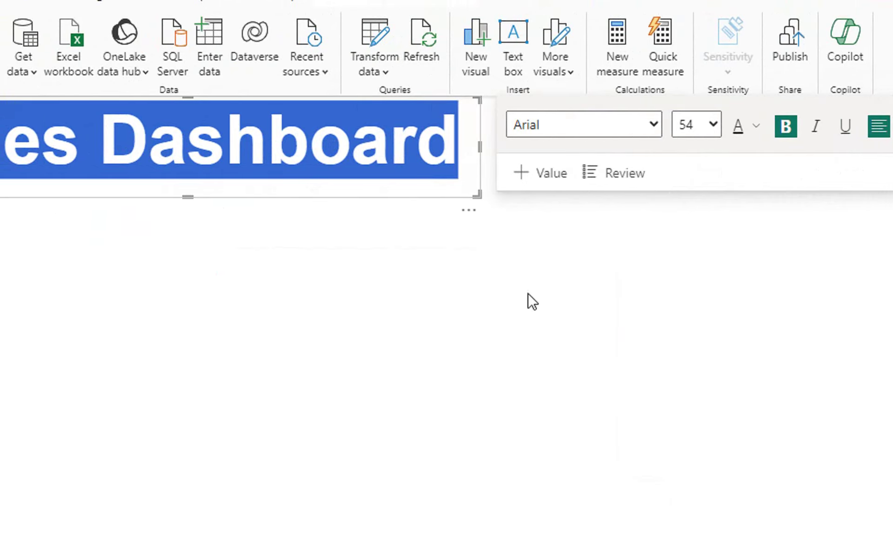
pyautogui.press('Right')
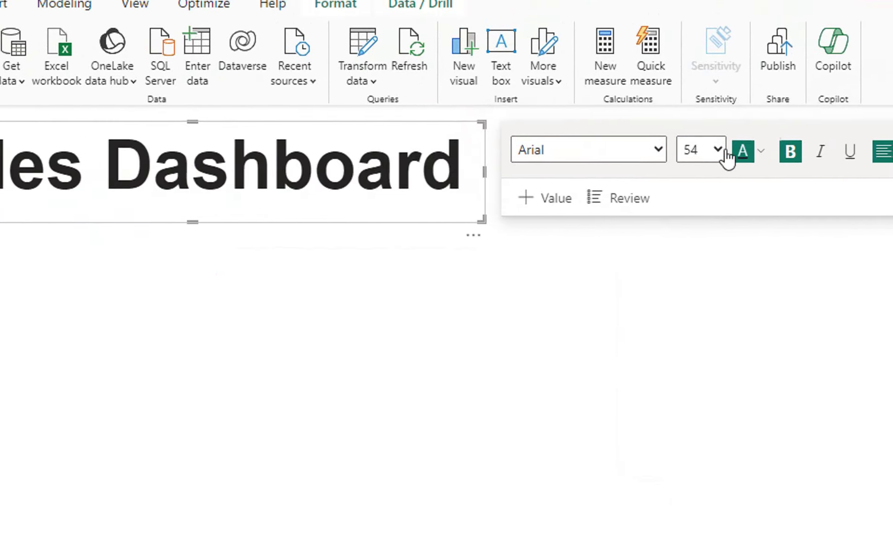
# - Center the Sales Dashboard title within its text box and deselect the box
pyautogui.click(816, 151)
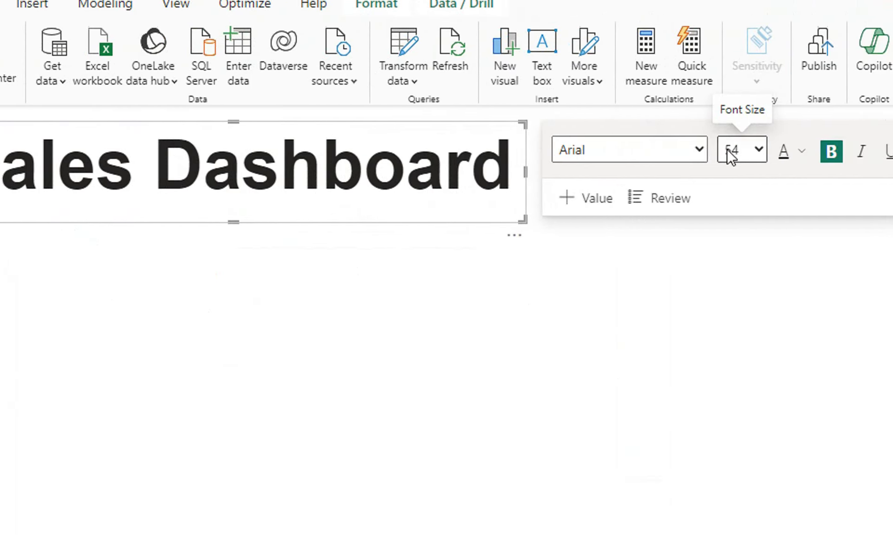
pyautogui.click(801, 151)
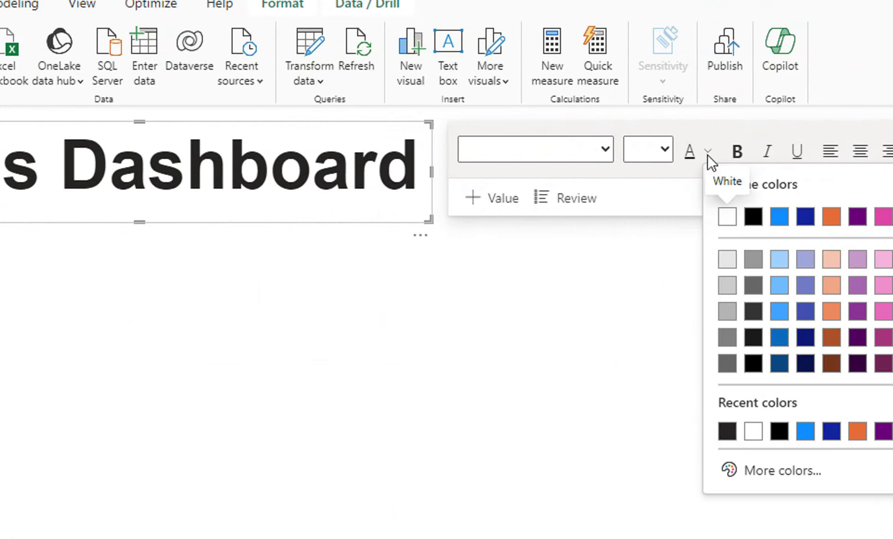
pyautogui.click(691, 213)
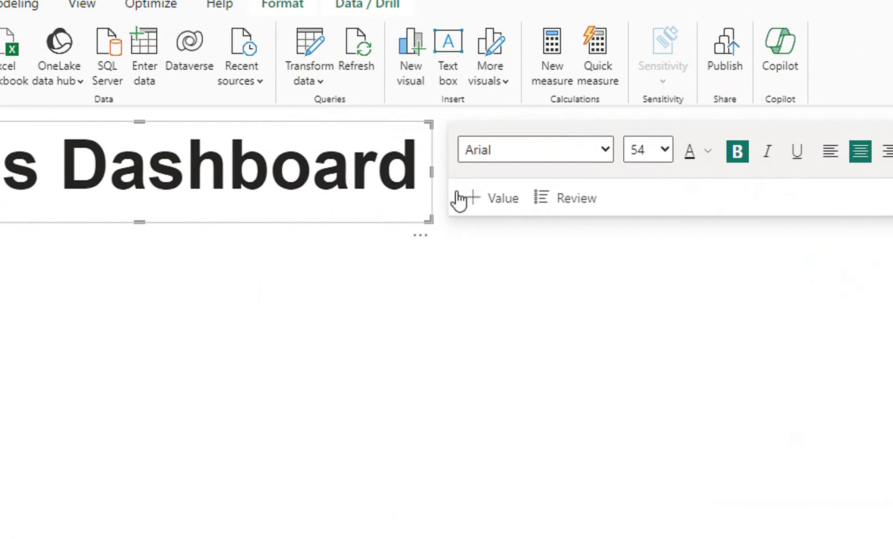
pyautogui.click(489, 290)
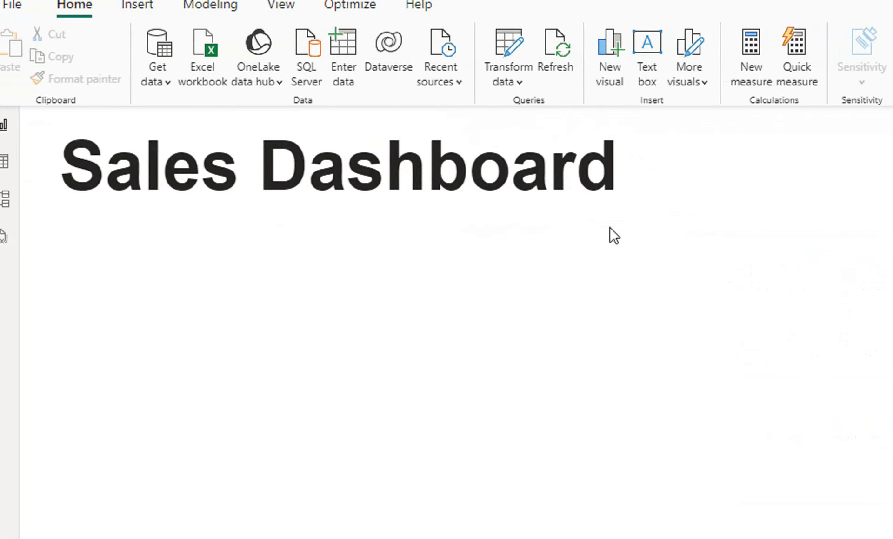
pyautogui.click(615, 233)
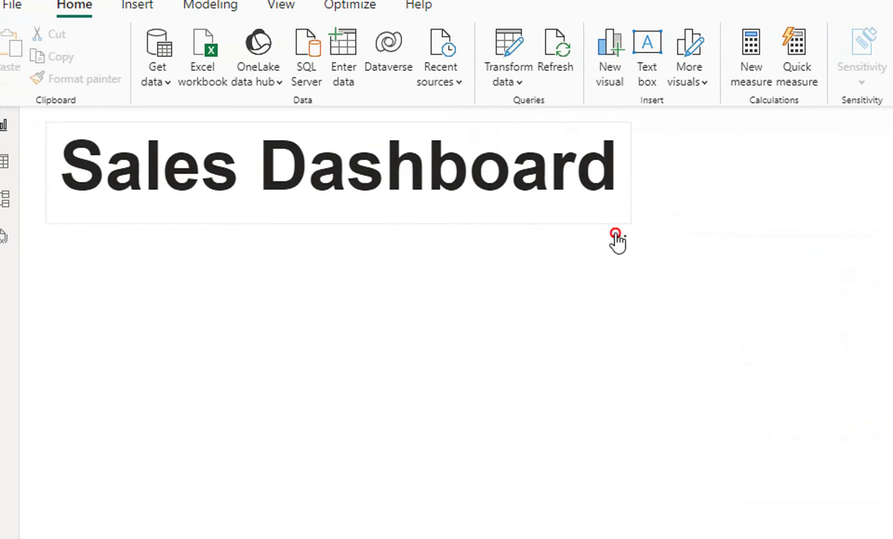
pyautogui.click(750, 429)
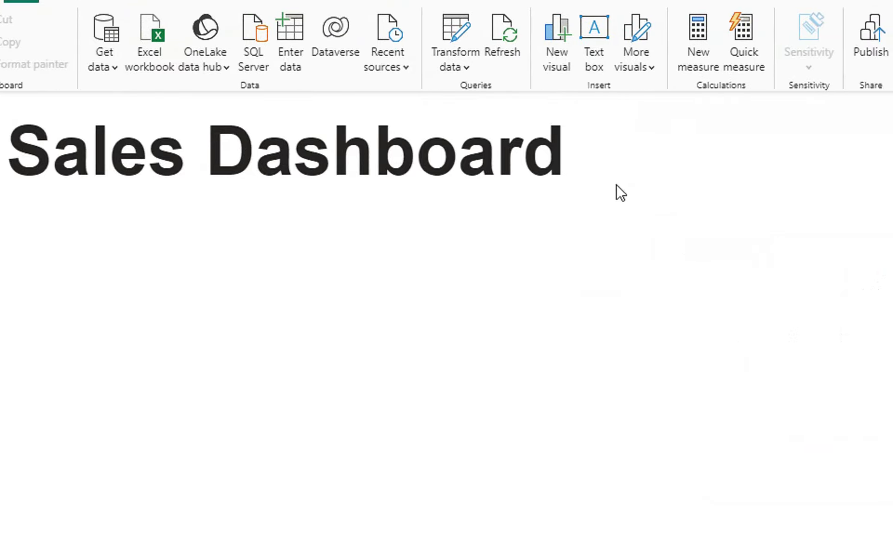
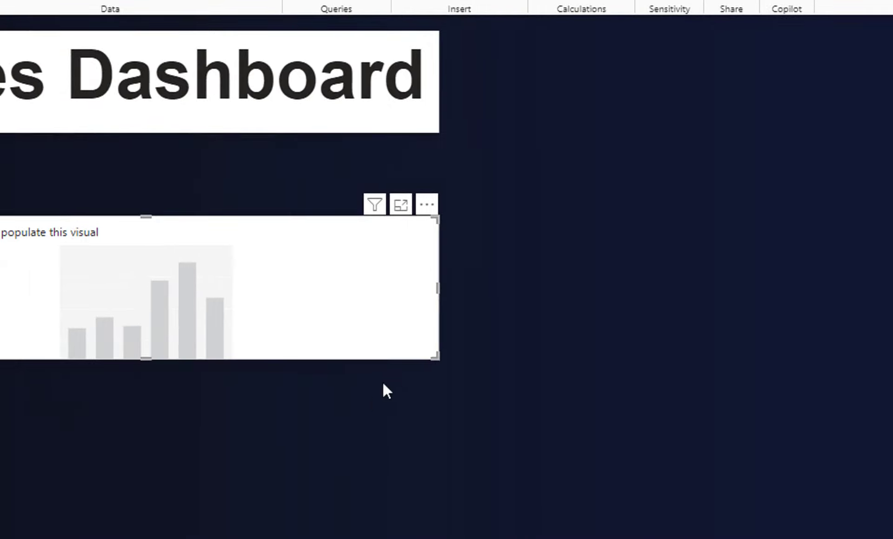
# - Enlarge the empty column chart below the title, and insert a stacked column chart on the report page
pyautogui.moveTo(434, 356); pyautogui.dragTo(662, 534)
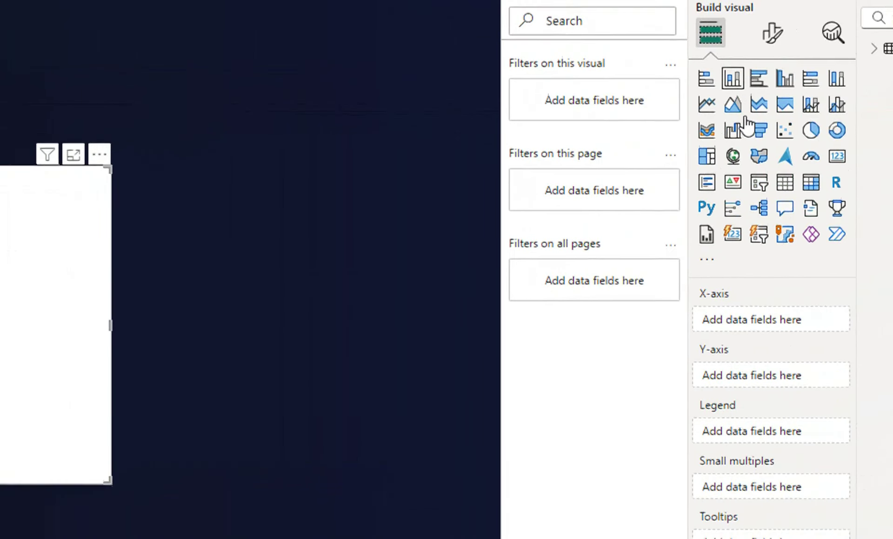
pyautogui.click(743, 117)
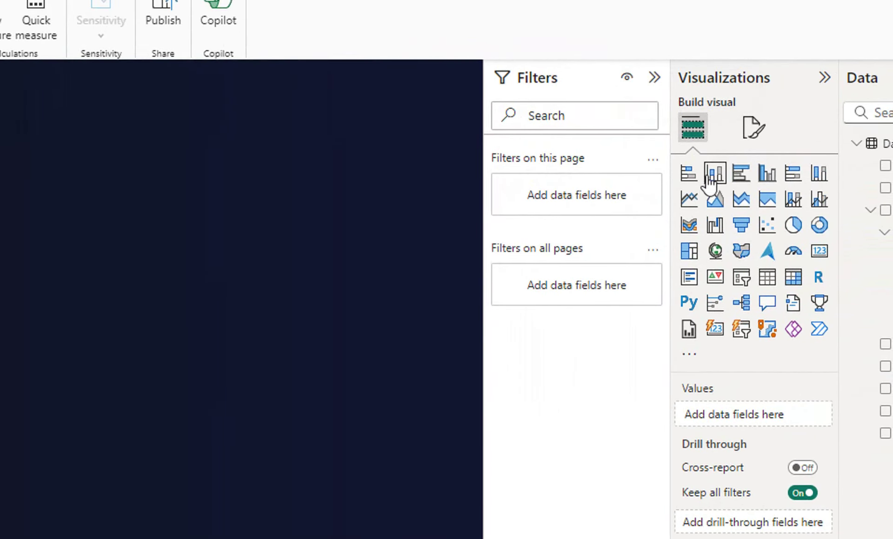
pyautogui.click(708, 183)
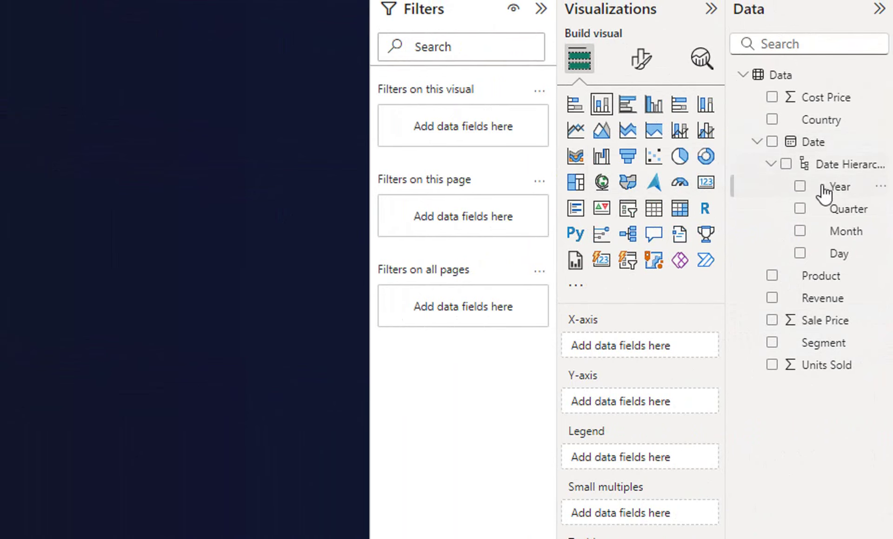
# - Plot Revenue by Month in the stacked column chart, with Date's Month on the X-axis and Revenue moved from the Legend to the Y-axis
pyautogui.click(799, 231)
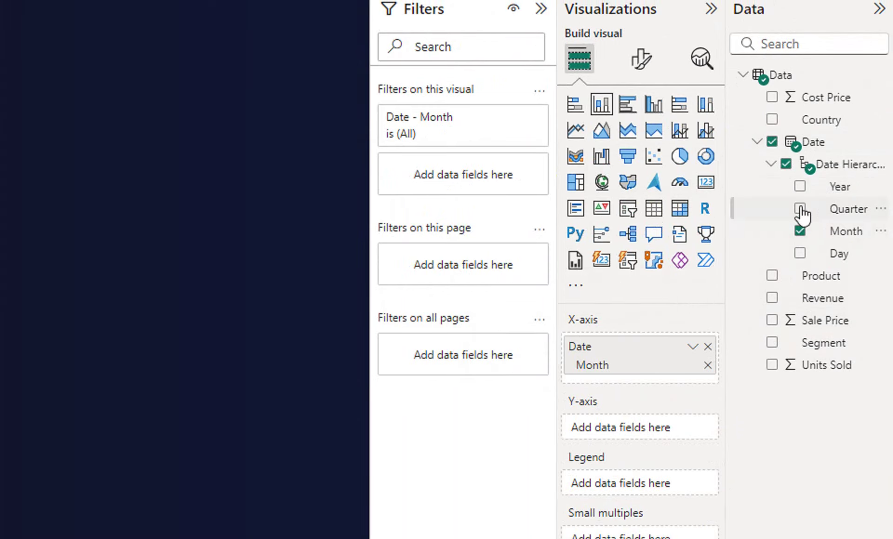
pyautogui.click(771, 298)
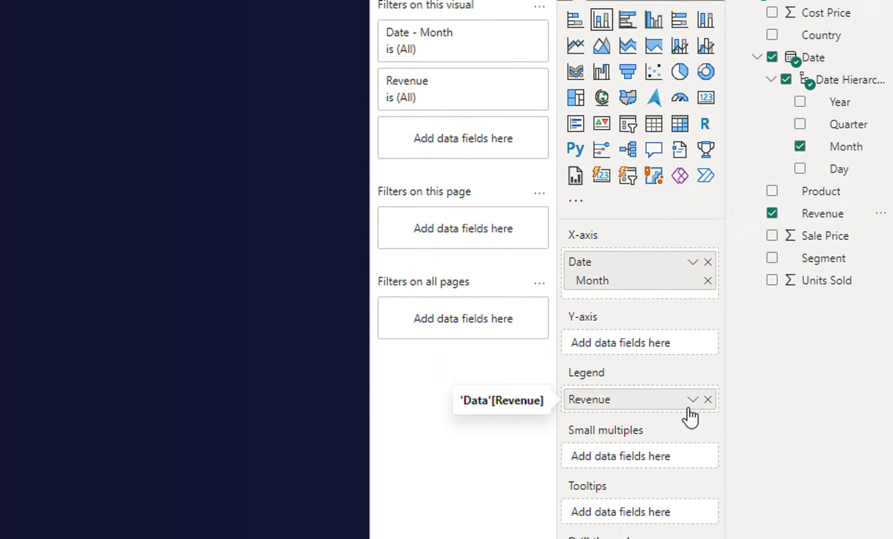
pyautogui.click(671, 402)
pyautogui.moveTo(670, 402); pyautogui.dragTo(676, 344)
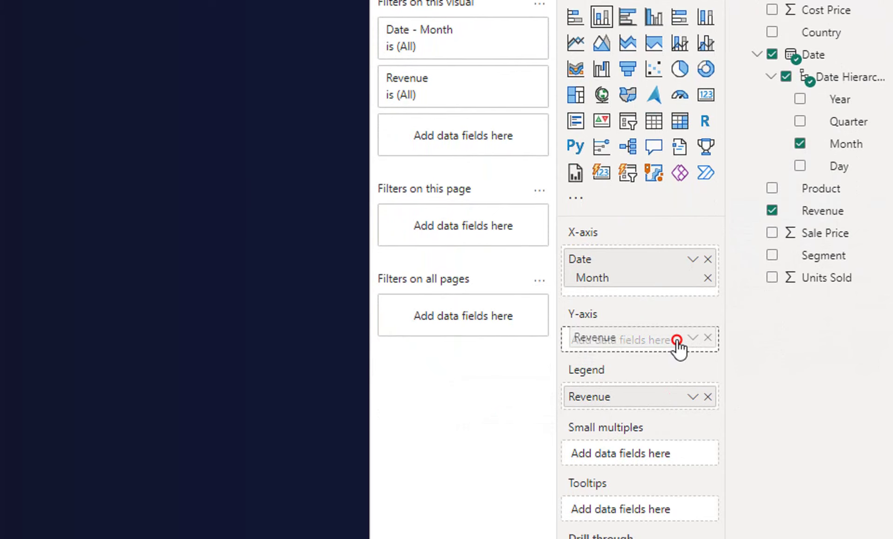
pyautogui.moveTo(677, 344); pyautogui.dragTo(677, 345)
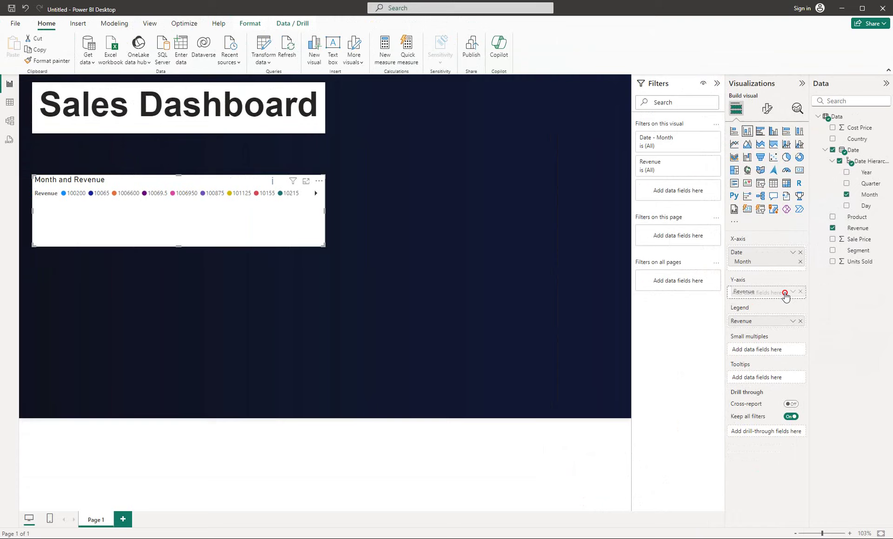
pyautogui.moveTo(786, 296); pyautogui.dragTo(786, 296)
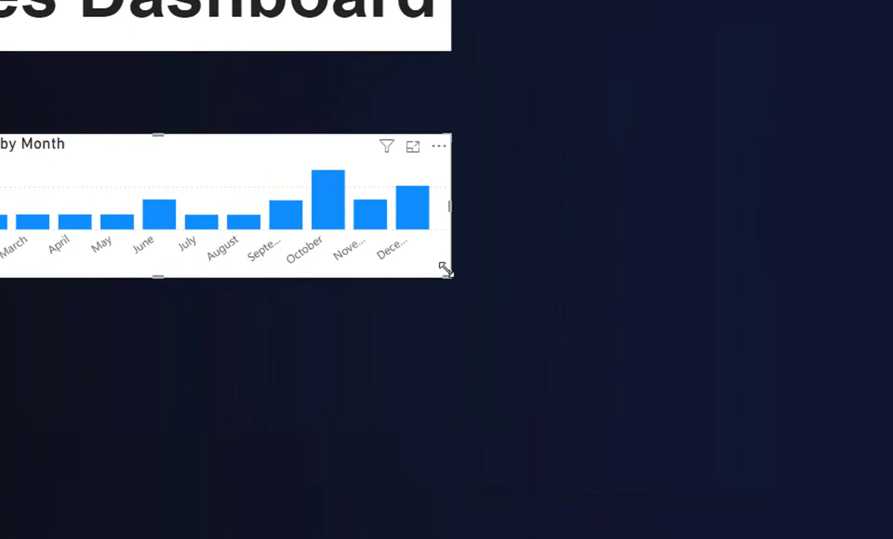
# - Enlarge the column chart and move it to the right side of the page, just below the Sales Dashboard title
pyautogui.moveTo(324, 246); pyautogui.dragTo(390, 321)
pyautogui.moveTo(573, 417); pyautogui.dragTo(644, 409)
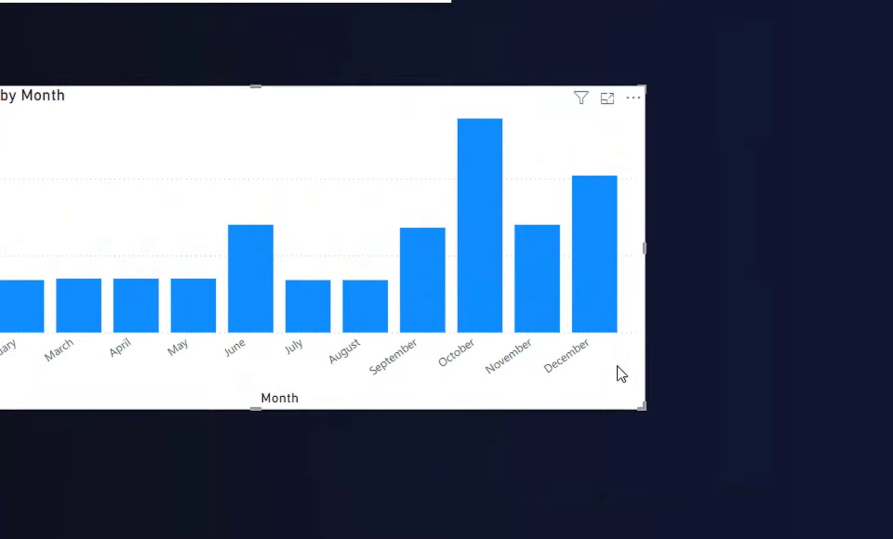
pyautogui.moveTo(401, 139); pyautogui.dragTo(699, 223)
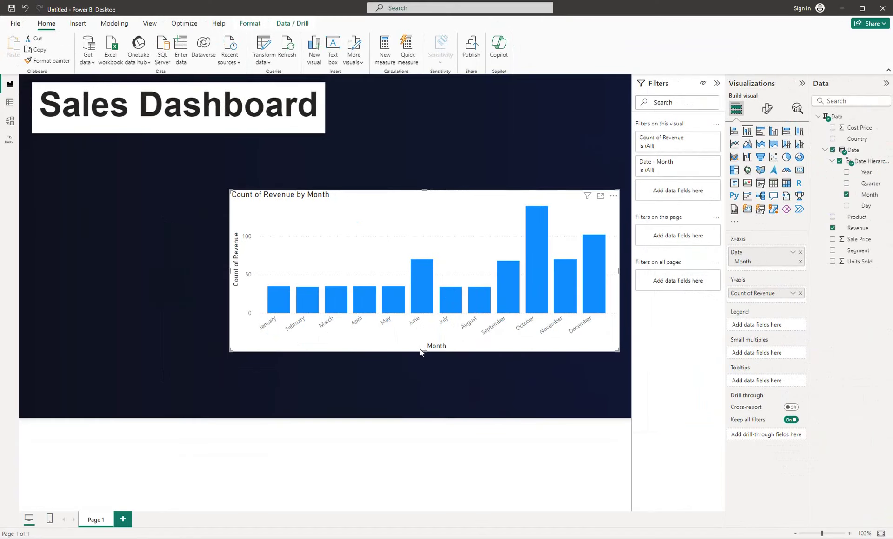
pyautogui.moveTo(442, 289)
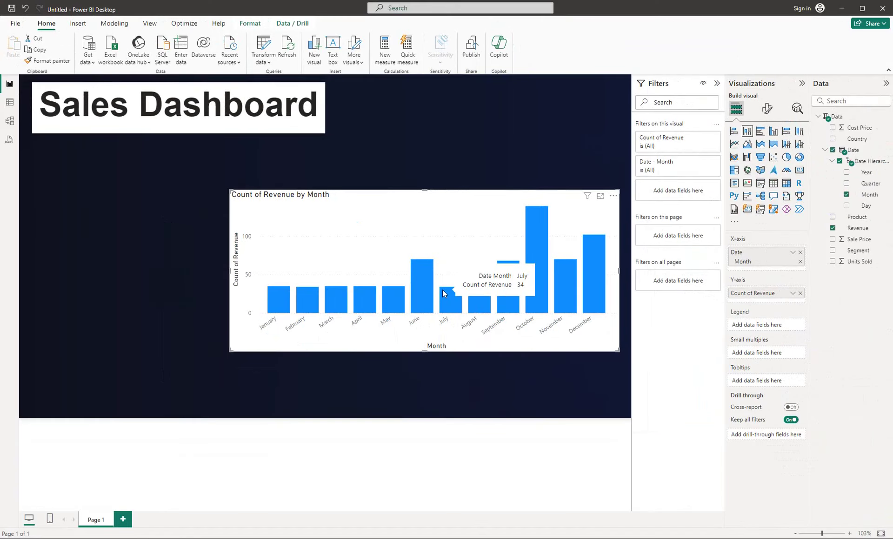
pyautogui.moveTo(435, 221); pyautogui.dragTo(434, 176)
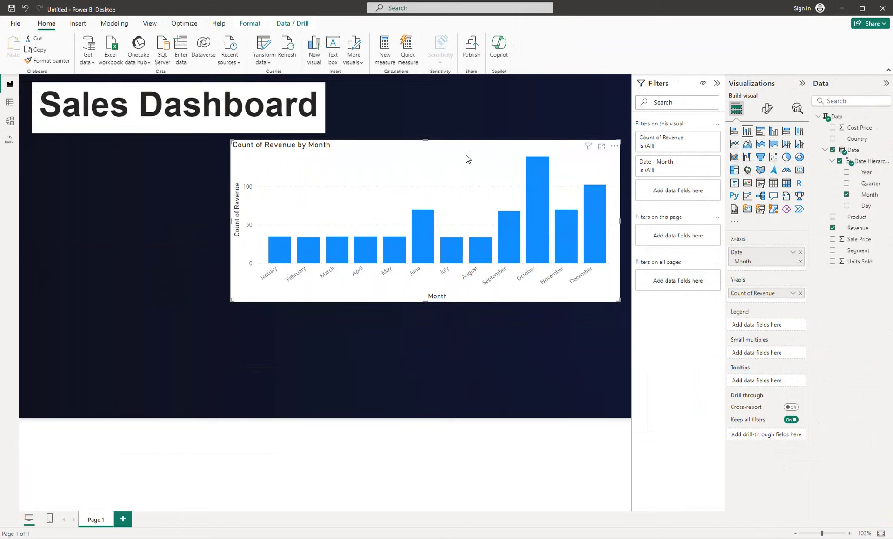
# - Preview the revenue chart as a stacked bar, area and line chart, and return it to a stacked column chart
pyautogui.click(734, 132)
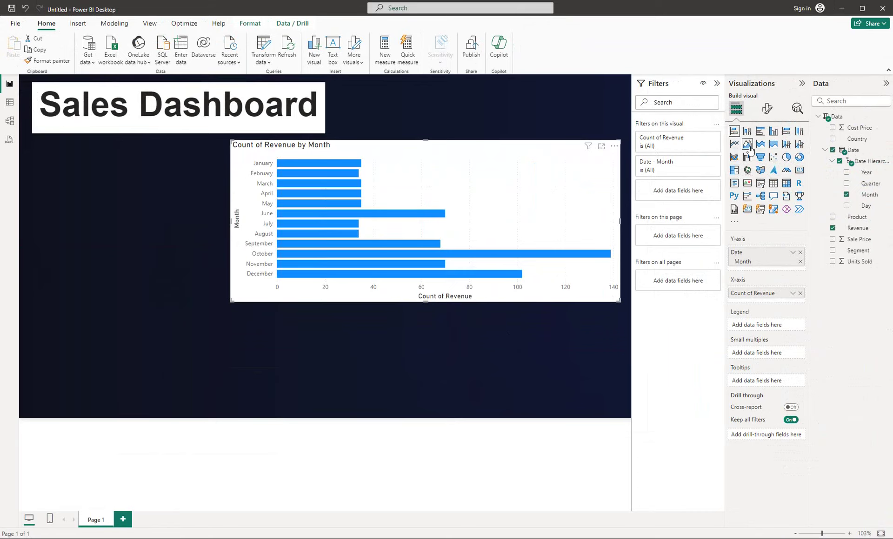
pyautogui.click(747, 144)
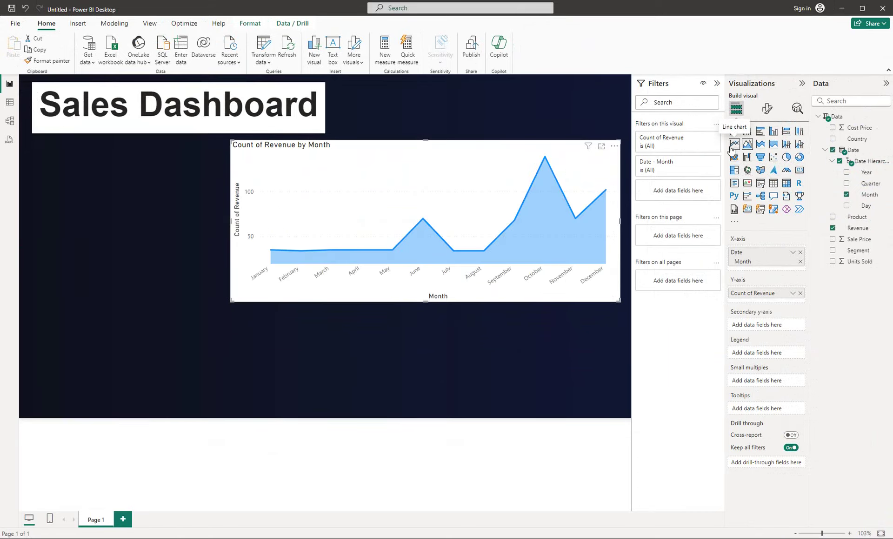
pyautogui.click(733, 145)
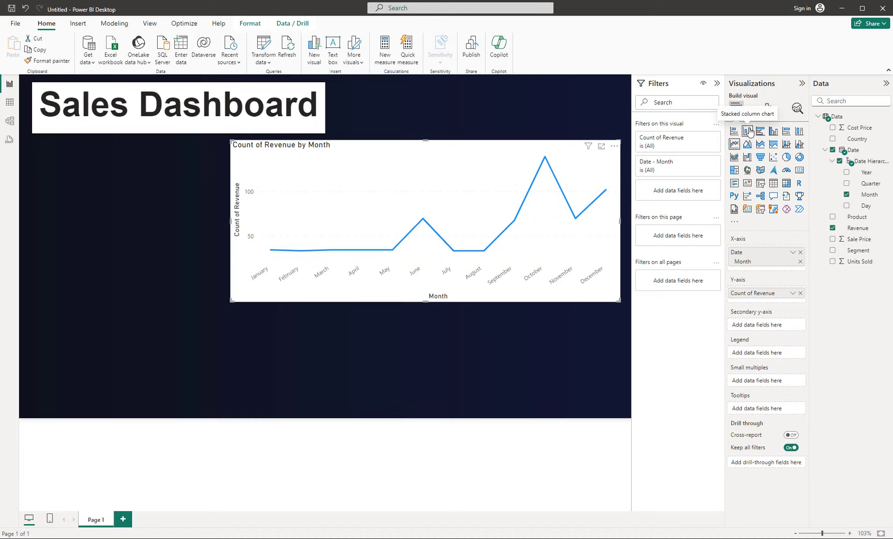
pyautogui.click(747, 131)
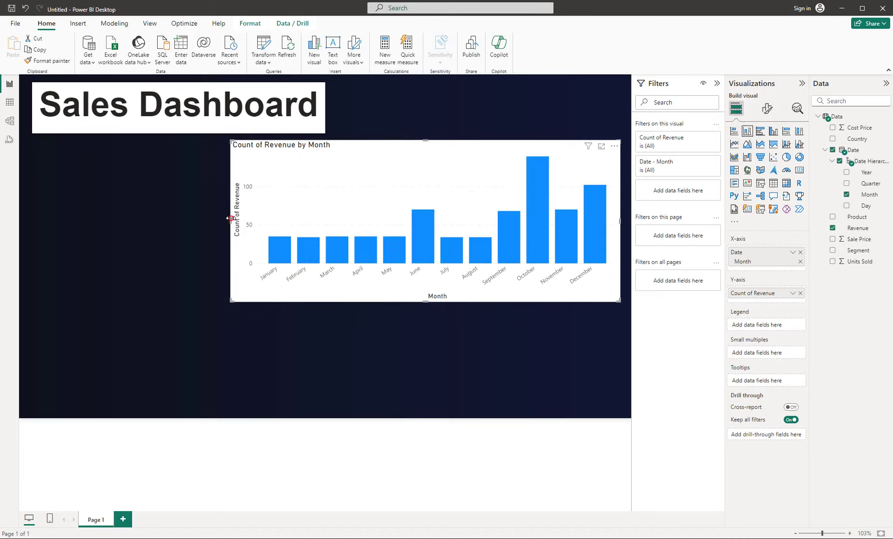
# - Widen the column chart slightly to the left, reduce its height from the bottom edge, and deselect it
pyautogui.moveTo(231, 218); pyautogui.dragTo(226, 218)
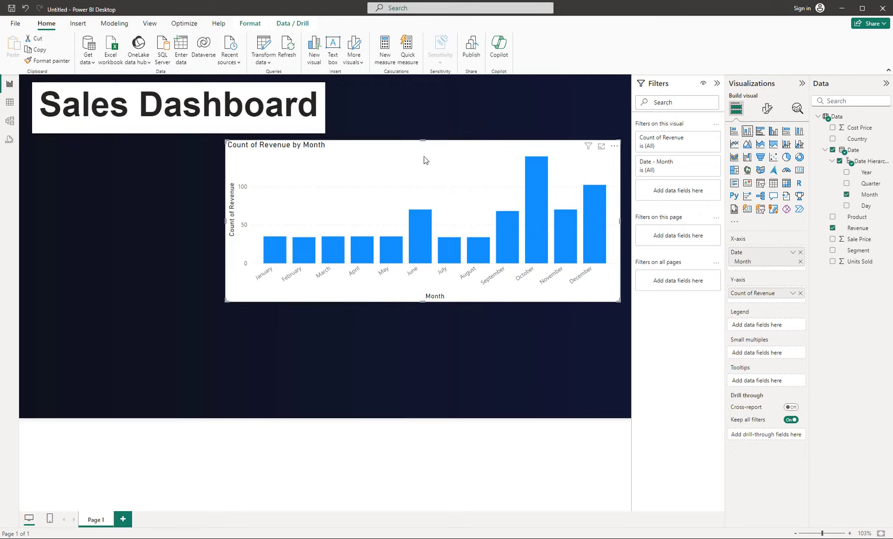
pyautogui.moveTo(424, 301); pyautogui.dragTo(429, 284)
pyautogui.click(580, 336)
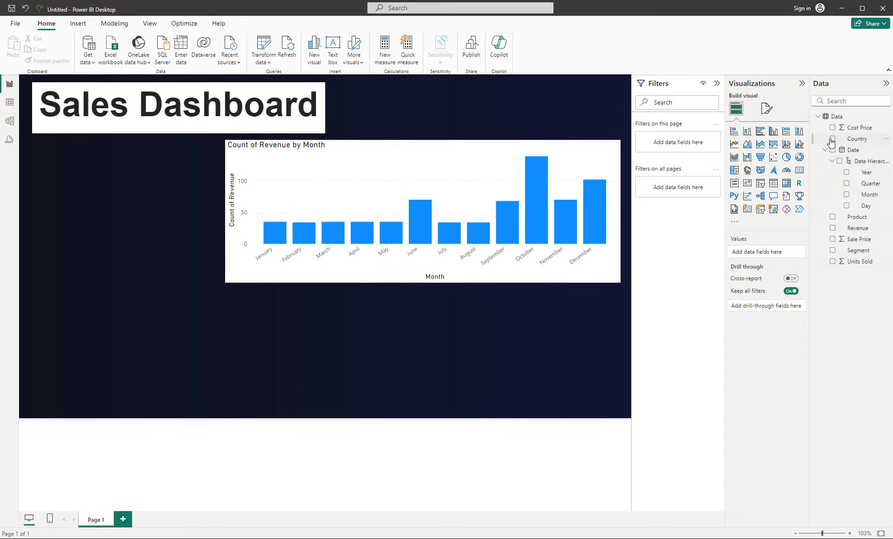
# - Try to insert a map visual with Country as the location and Revenue as the legend
pyautogui.click(747, 171)
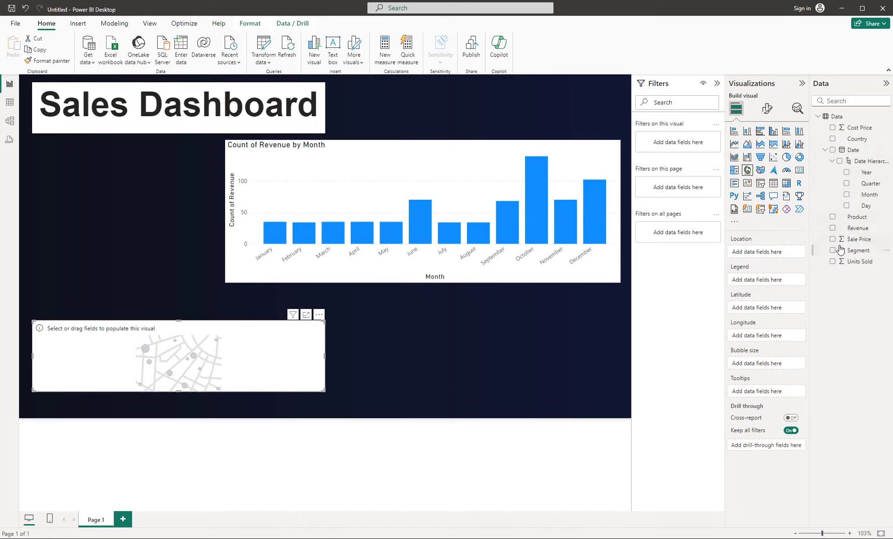
pyautogui.click(831, 139)
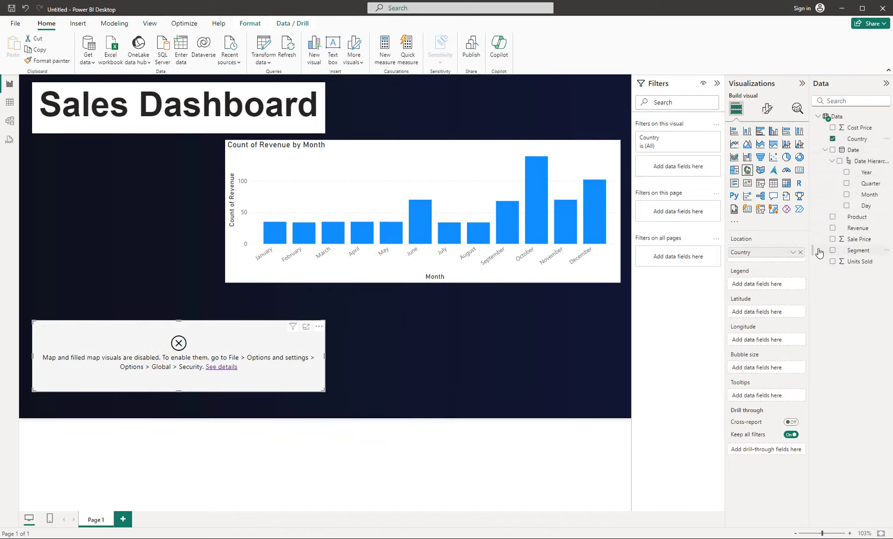
pyautogui.click(832, 228)
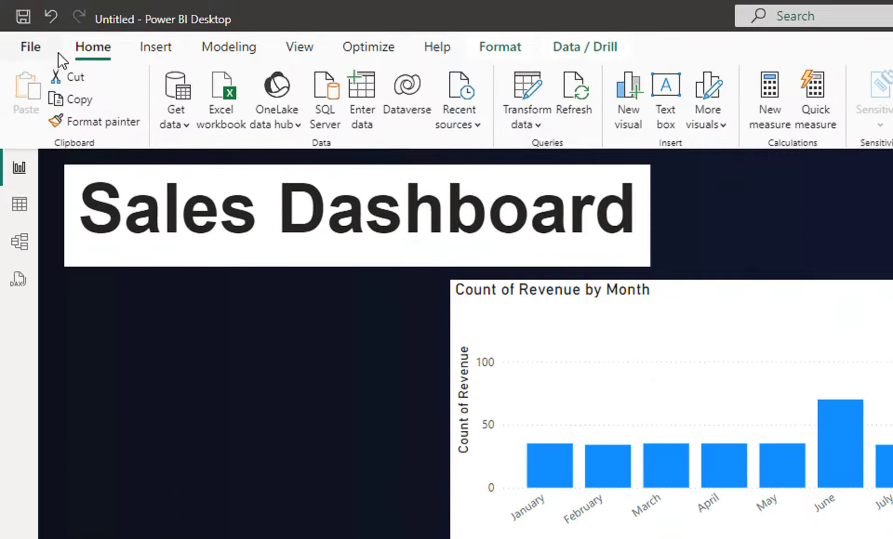
# - Enable Map and Filled Map visuals in the global Security options and apply the change
pyautogui.click(35, 47)
pyautogui.click(93, 537)
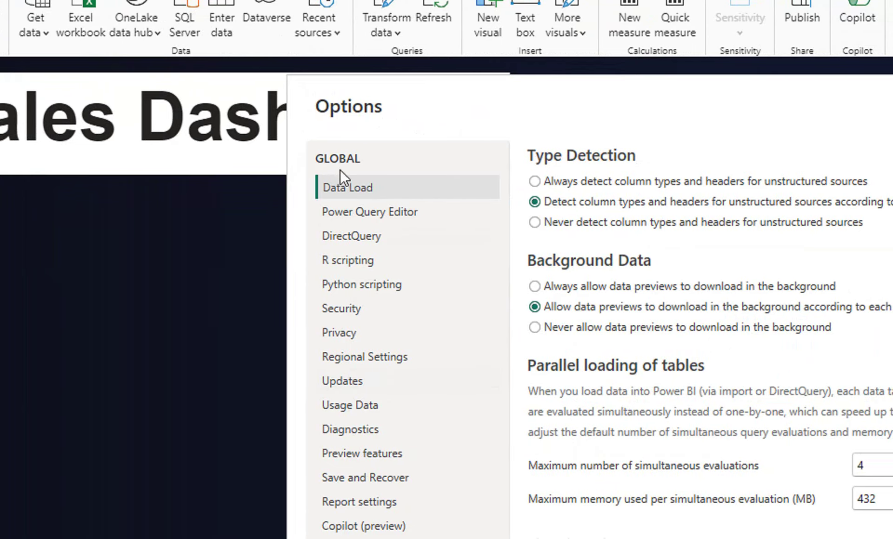
pyautogui.click(345, 309)
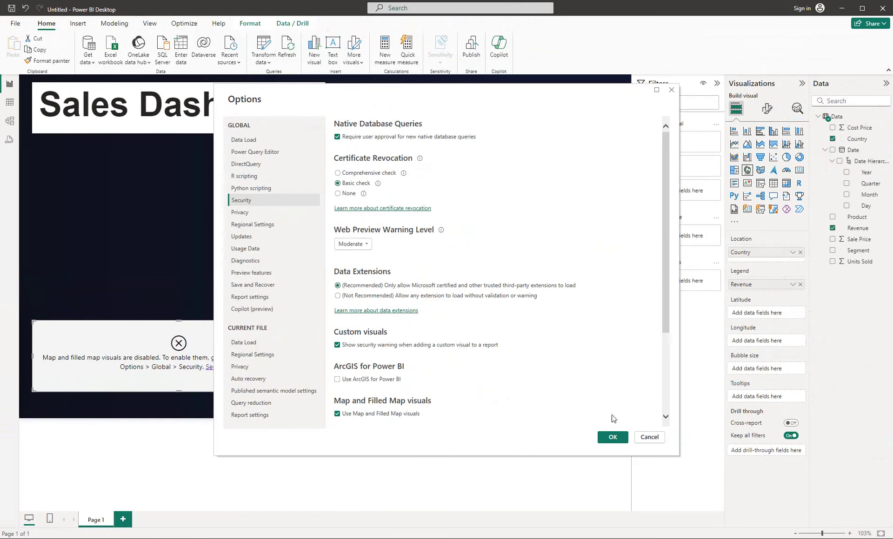
pyautogui.click(612, 438)
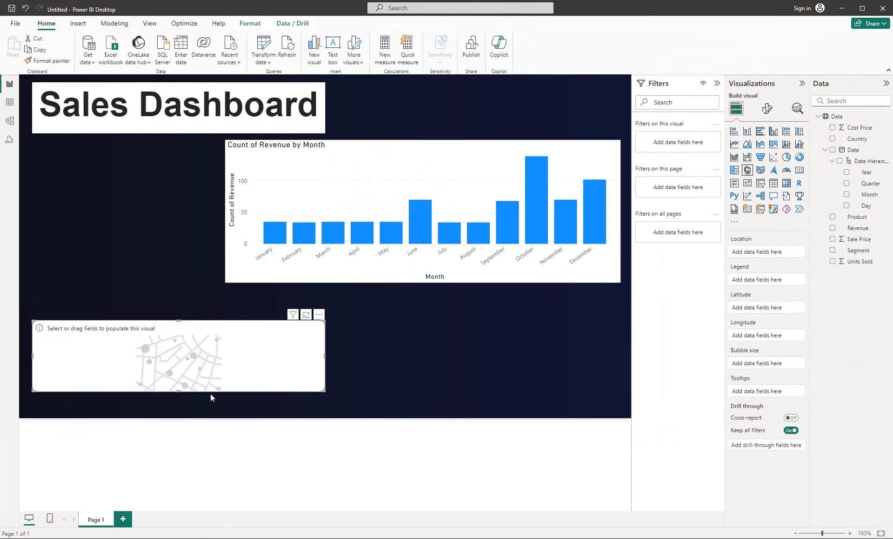
# - Replace the map visual with a new map that uses Country as the location and Revenue as the legend
pyautogui.press('Delete')
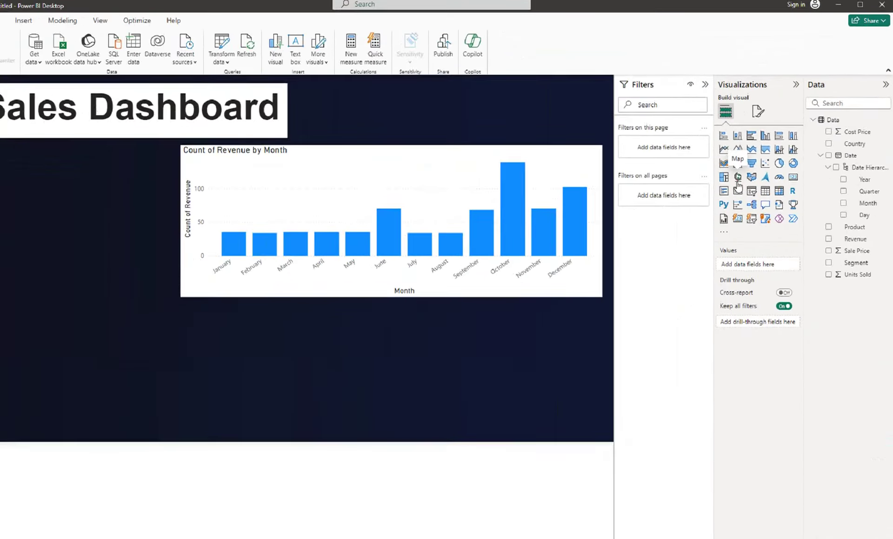
pyautogui.click(602, 277)
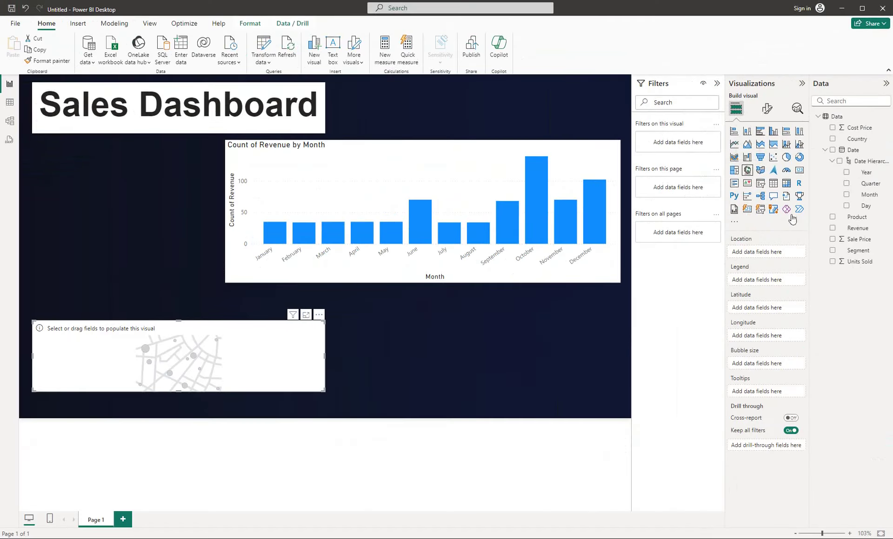
pyautogui.click(835, 140)
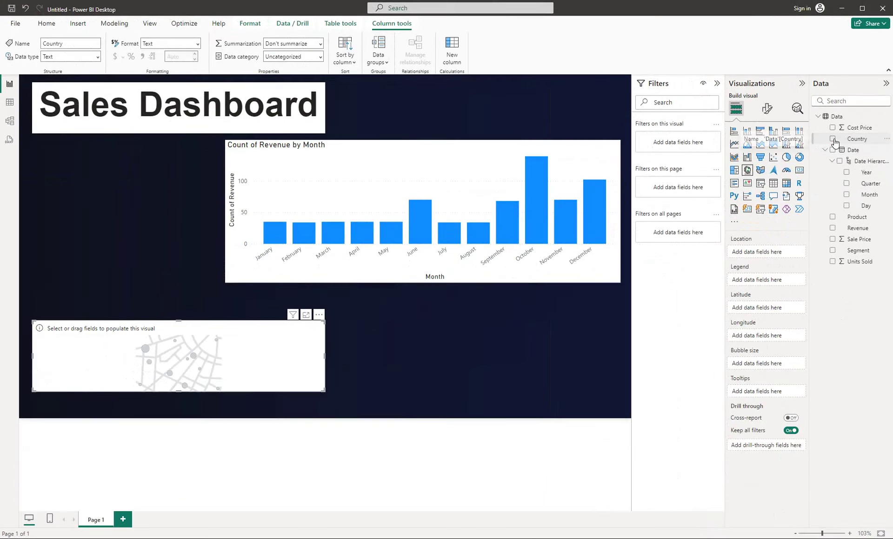
pyautogui.click(772, 253)
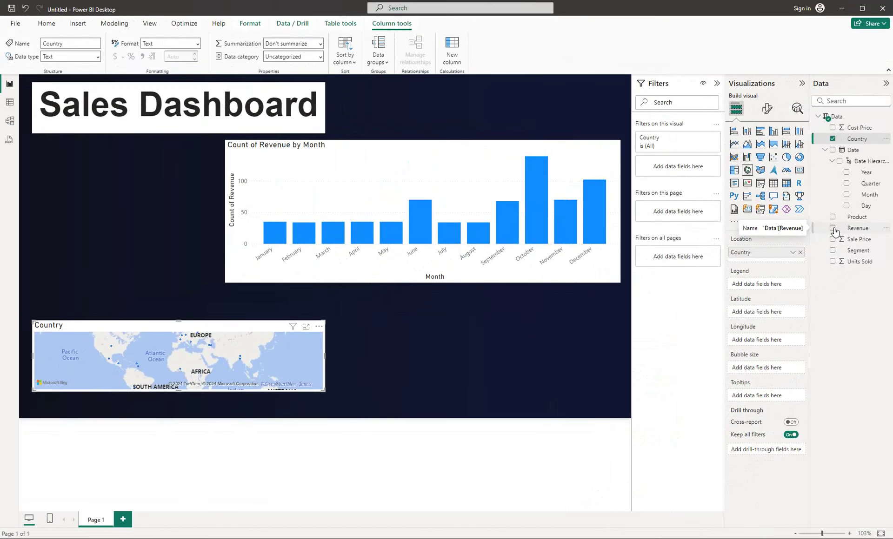
pyautogui.click(832, 228)
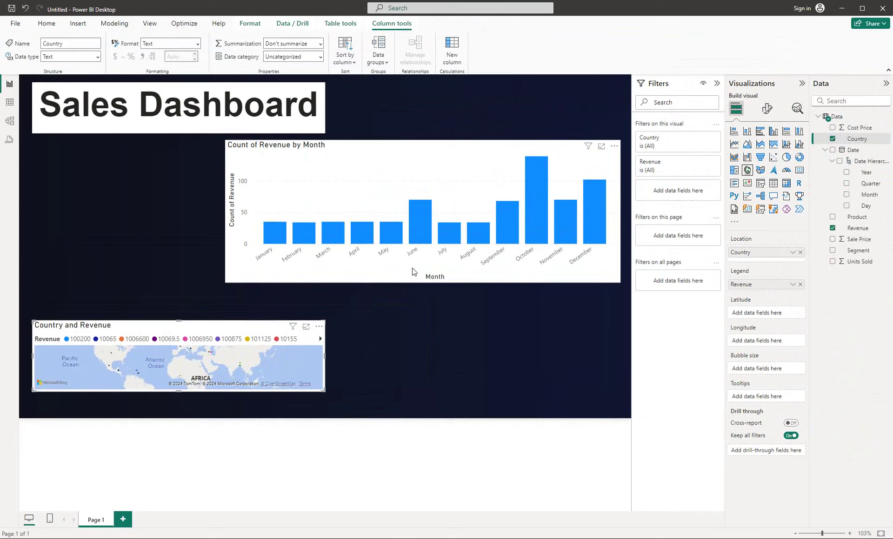
# - Move the Sales Dashboard title box slightly up toward the top edge of the page
pyautogui.click(400, 159)
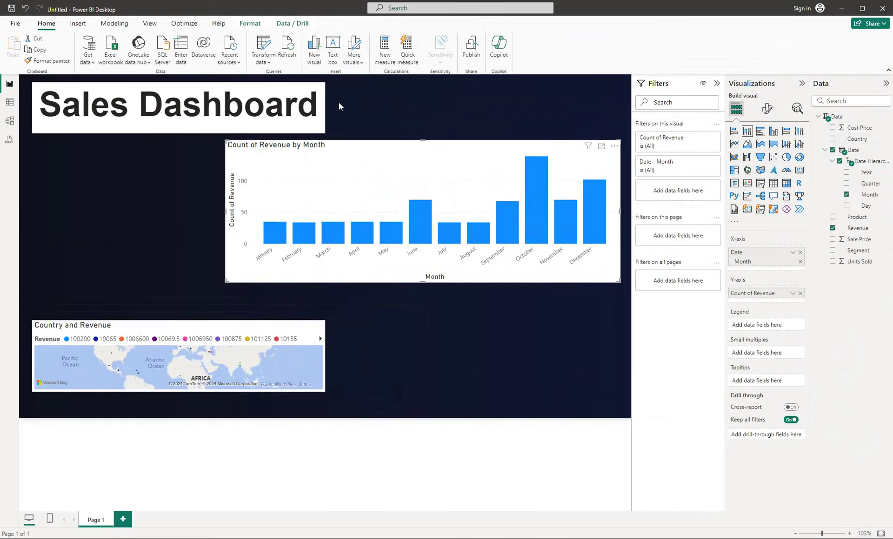
pyautogui.click(314, 109)
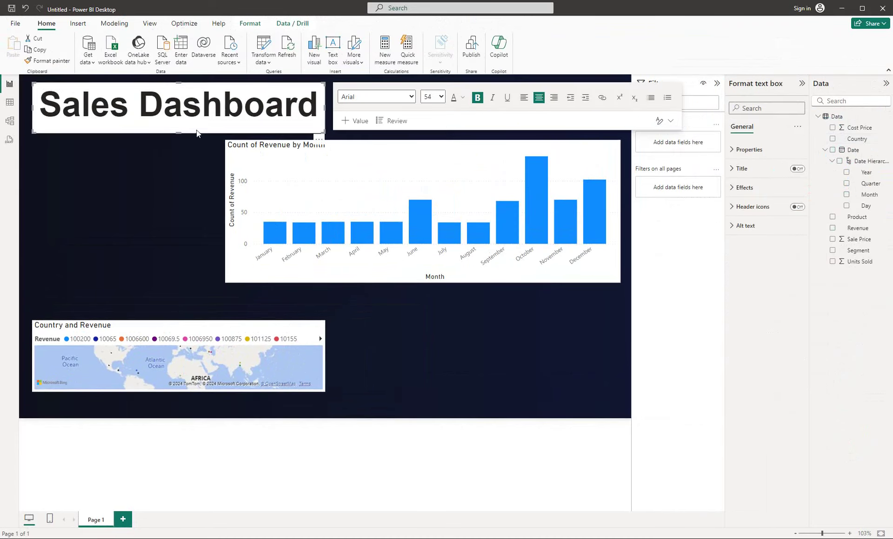
pyautogui.moveTo(199, 133); pyautogui.dragTo(199, 128)
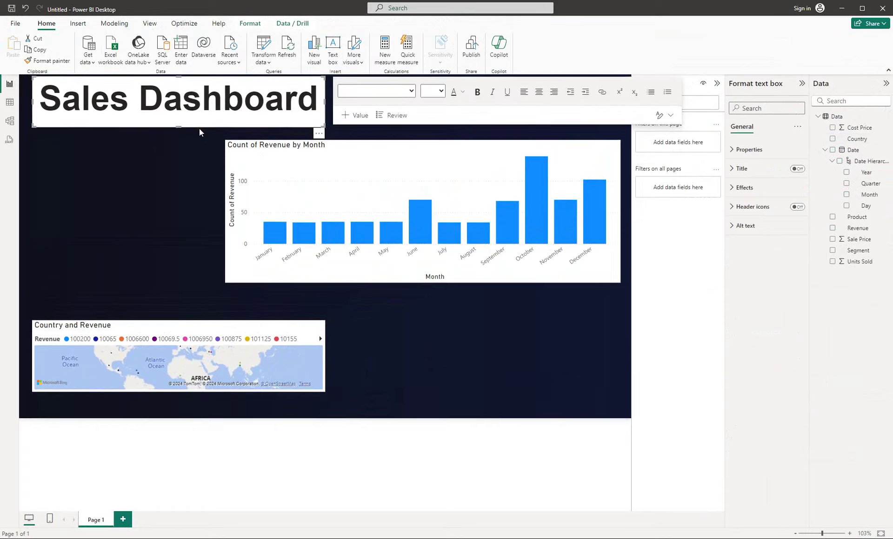
# - Move the column chart up closer to the title and nudge it right toward the page's right edge
pyautogui.click(371, 153)
pyautogui.moveTo(423, 161); pyautogui.dragTo(417, 154)
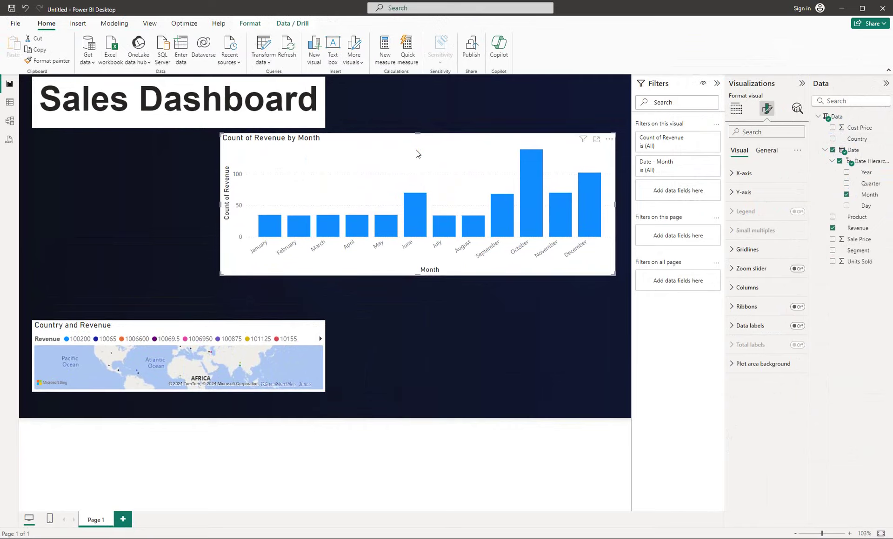
pyautogui.press('Left')
pyautogui.press('Left')
pyautogui.press('Up')
pyautogui.press('Up')
pyautogui.press('Up')
pyautogui.press('Up')
pyautogui.press('Right')
pyautogui.press('Right')
pyautogui.press('Right')
pyautogui.press('Right')
pyautogui.press('Right')
pyautogui.press('Right')
pyautogui.press('Right')
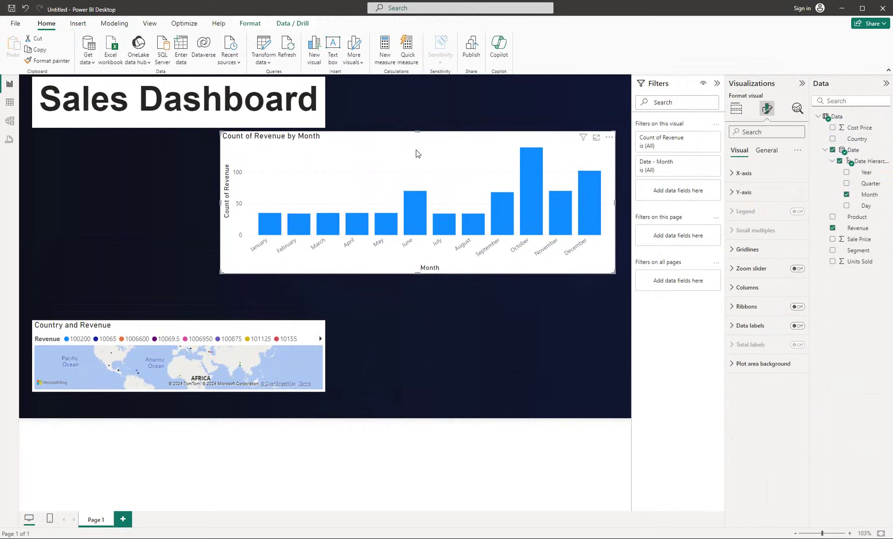
pyautogui.press('Right')
pyautogui.press('Right')
pyautogui.press('Right')
pyautogui.press('Right')
pyautogui.press('Right')
pyautogui.press('Right')
pyautogui.press('Right')
pyautogui.press('Right')
pyautogui.press('Right')
pyautogui.press('Right')
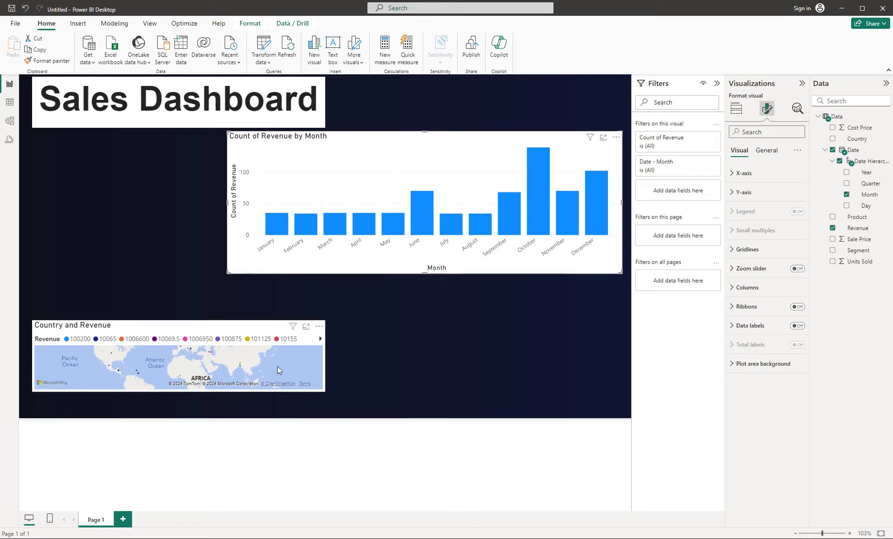
# - Place the map below the column chart and reduce the column chart's height from its bottom edge
pyautogui.moveTo(214, 327); pyautogui.dragTo(411, 286)
pyautogui.click(416, 135)
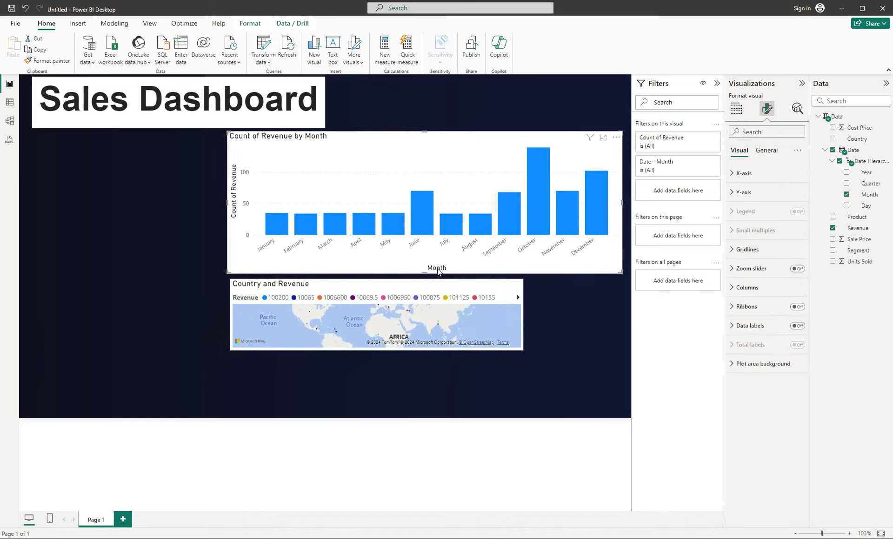
pyautogui.moveTo(425, 274)
pyautogui.mouseDown()
pyautogui.moveTo(425, 258)
pyautogui.moveTo(417, 274)
pyautogui.mouseUp()
# - Fit the map directly under the column chart, widening it to the chart's width and extending it nearly to the page bottom
pyautogui.moveTo(519, 293); pyautogui.dragTo(622, 300)
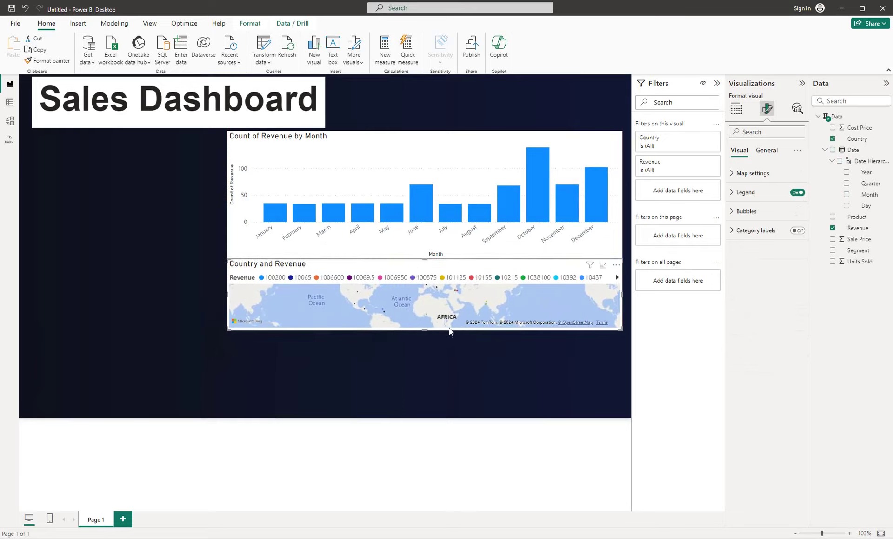
pyautogui.moveTo(425, 328); pyautogui.dragTo(424, 409)
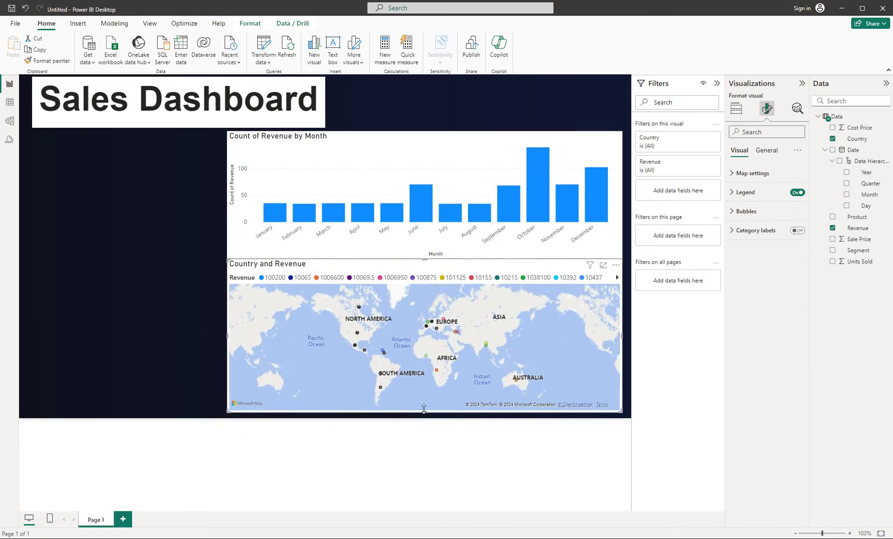
# - Nudge the map slightly down to leave a small gap below the column chart
pyautogui.press('Down')
pyautogui.press('Down')
pyautogui.press('Down')
pyautogui.press('Down')
pyautogui.press('Down')
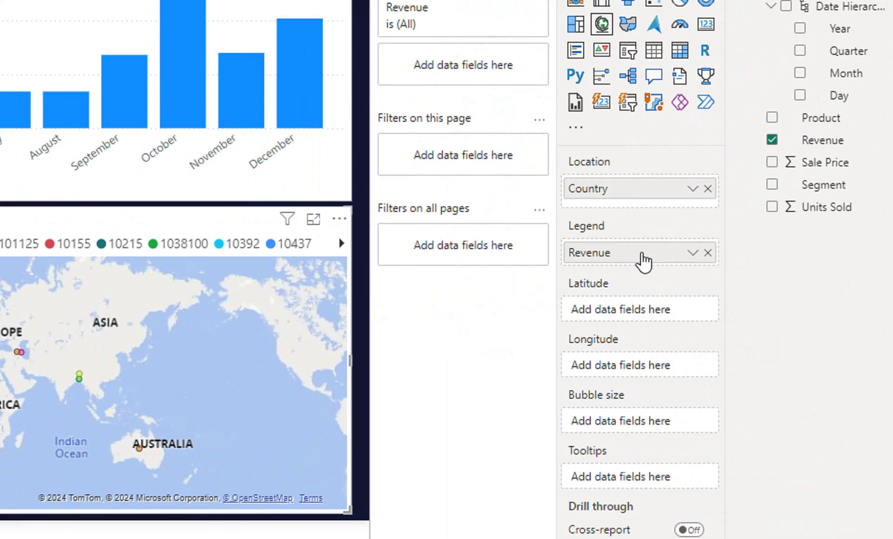
# - Move the map's Revenue field from Legend to Bubble size and set the bubbles' size to 10
pyautogui.moveTo(643, 262); pyautogui.dragTo(640, 404)
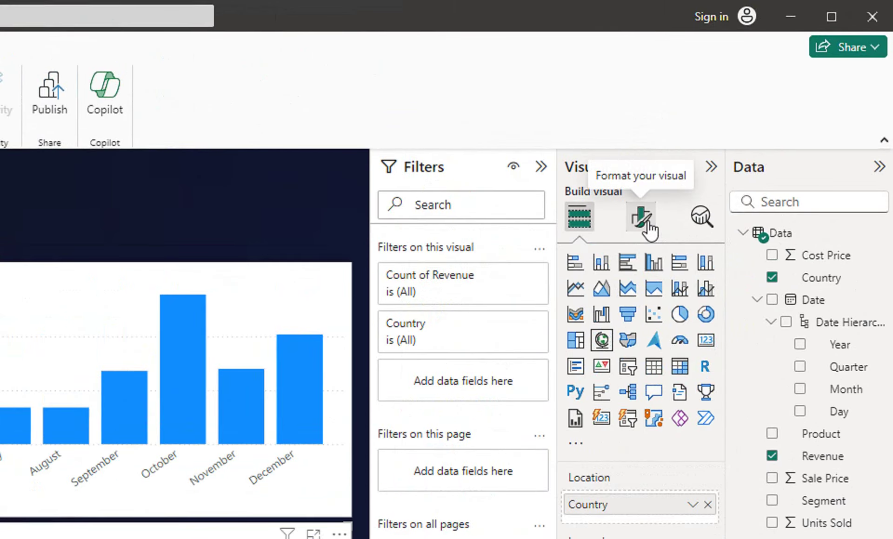
pyautogui.click(646, 223)
pyautogui.click(570, 423)
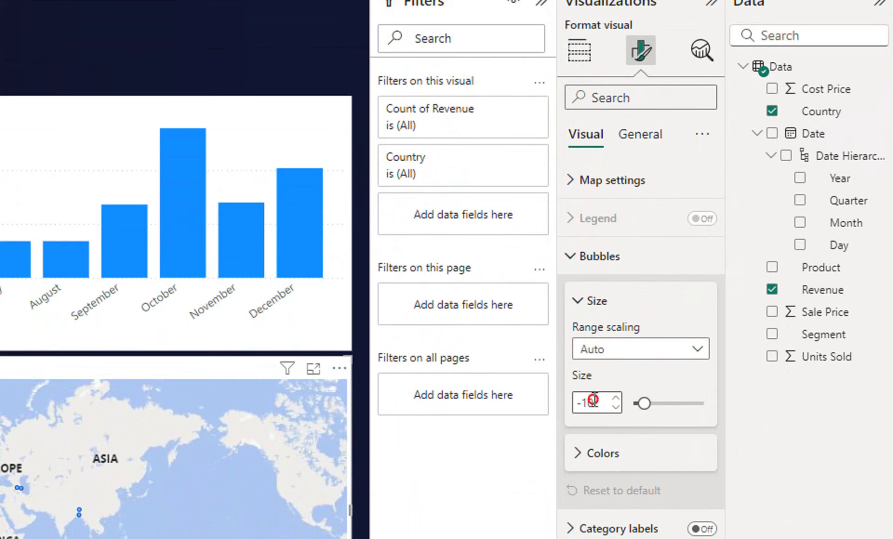
pyautogui.doubleClick(589, 401)
pyautogui.click(589, 402)
pyautogui.moveTo(591, 401); pyautogui.dragTo(578, 402)
pyautogui.press('BackSpace')
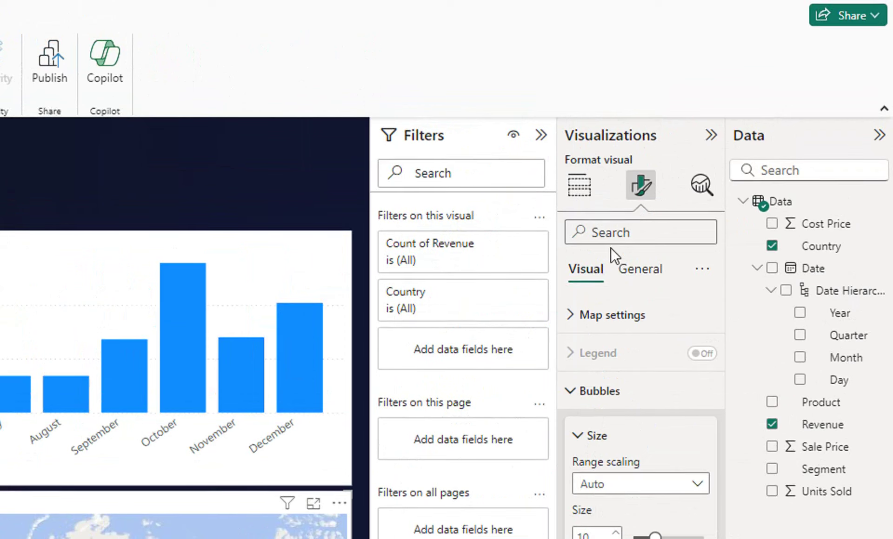
# - Try the Aerial style on the map, switching it back to Road
pyautogui.click(577, 324)
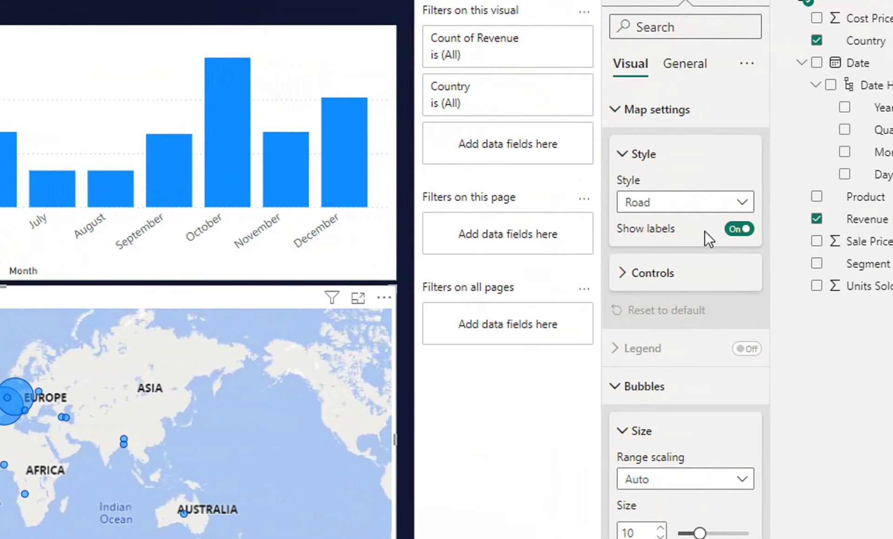
pyautogui.click(706, 205)
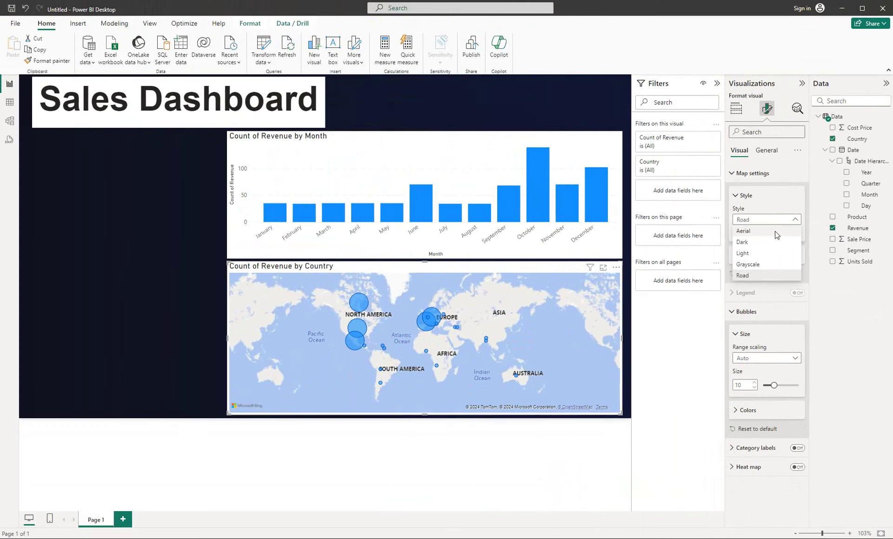
pyautogui.click(768, 231)
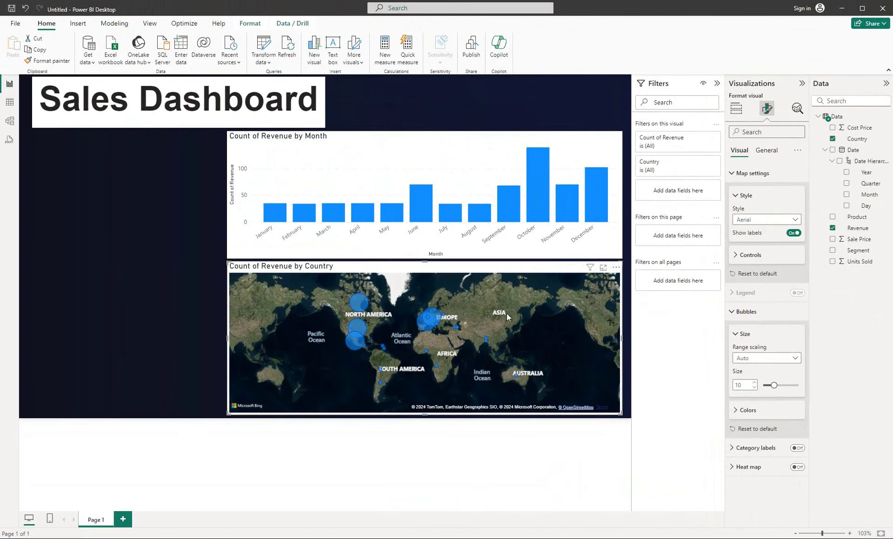
pyautogui.click(800, 222)
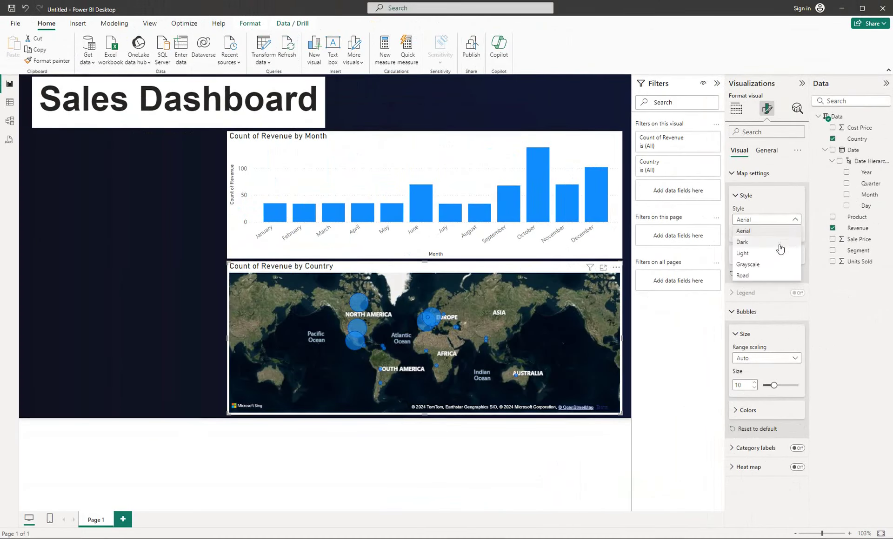
pyautogui.click(747, 279)
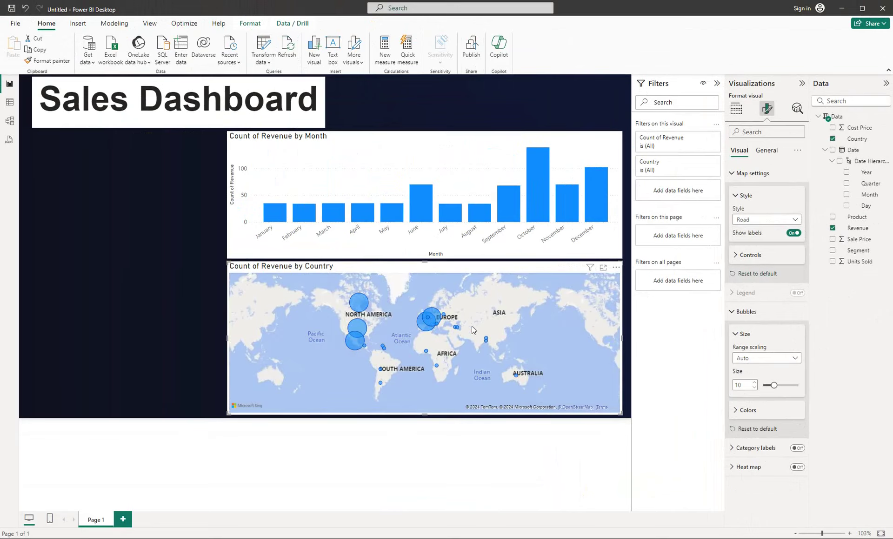
# - Try the Light, Dark and Aerial styles on the map one after another
pyautogui.click(795, 220)
pyautogui.press('Escape')
pyautogui.press('Up')
pyautogui.press('Up')
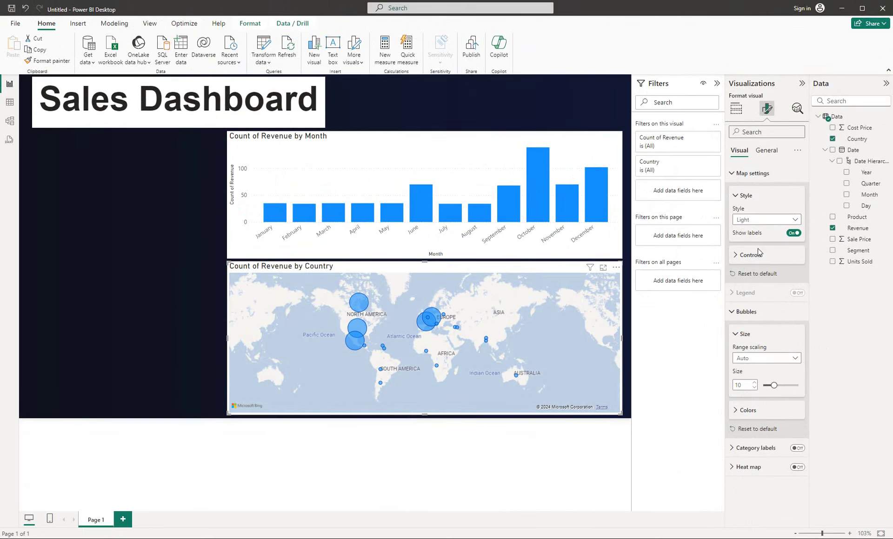
pyautogui.click(786, 219)
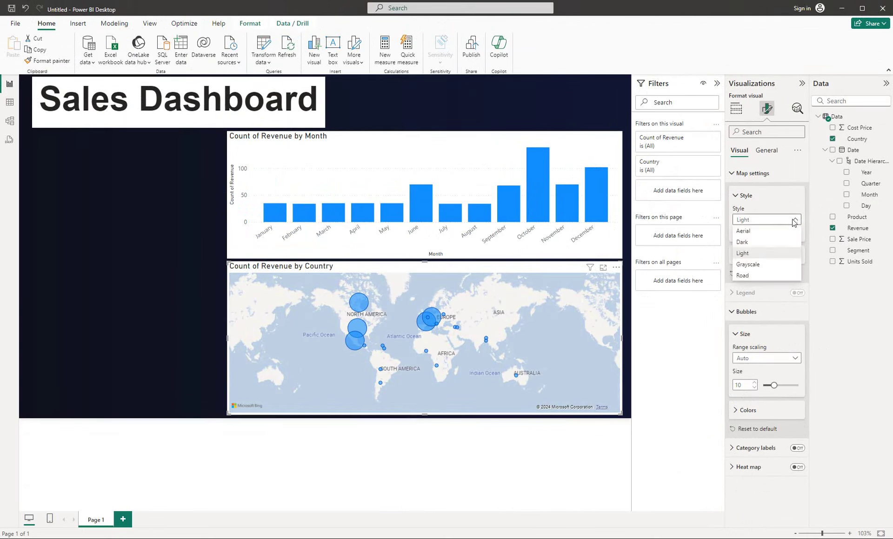
pyautogui.click(761, 249)
pyautogui.press('Up')
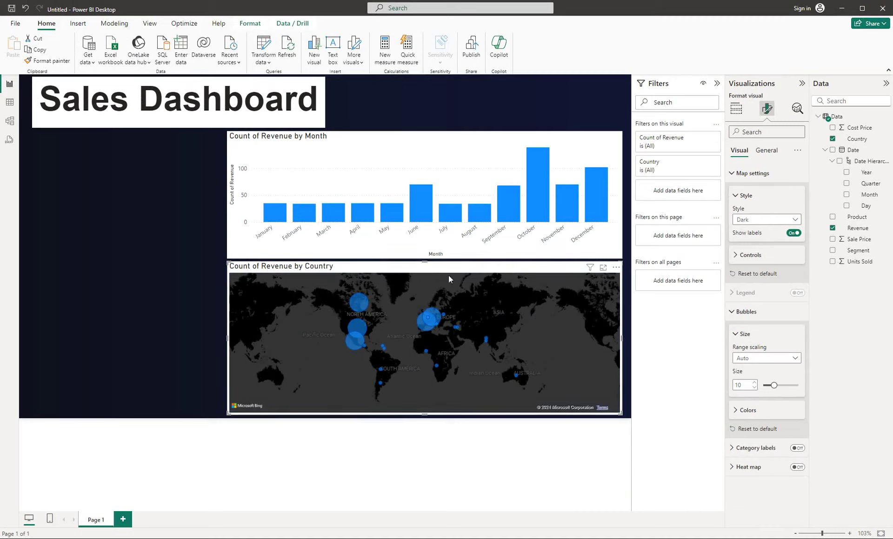
pyautogui.click(795, 219)
pyautogui.click(753, 228)
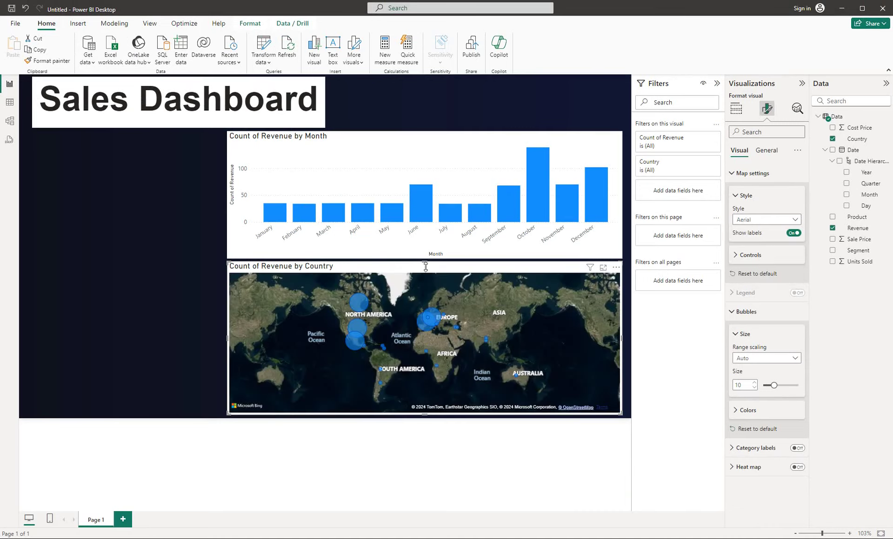
# - Turn on the map's zoom buttons in its Controls settings and test zooming the map in and out
pyautogui.click(736, 255)
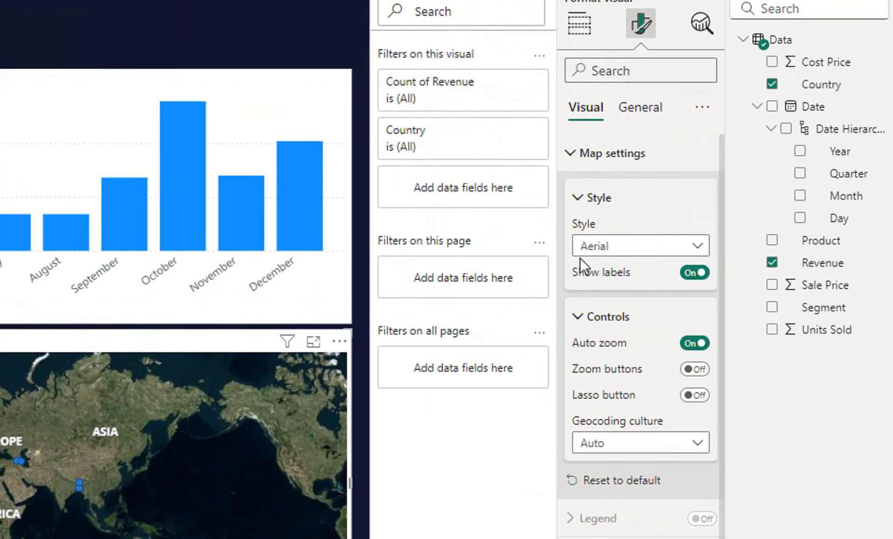
pyautogui.click(577, 200)
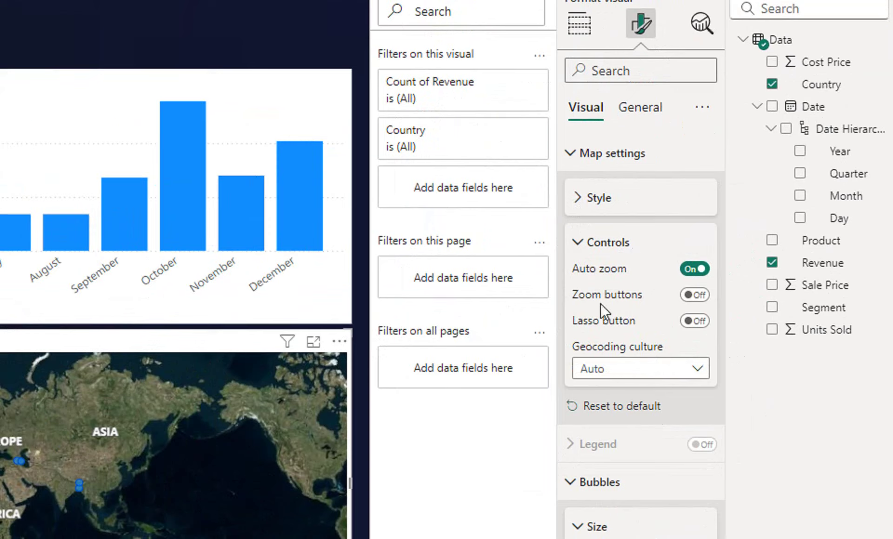
pyautogui.click(696, 294)
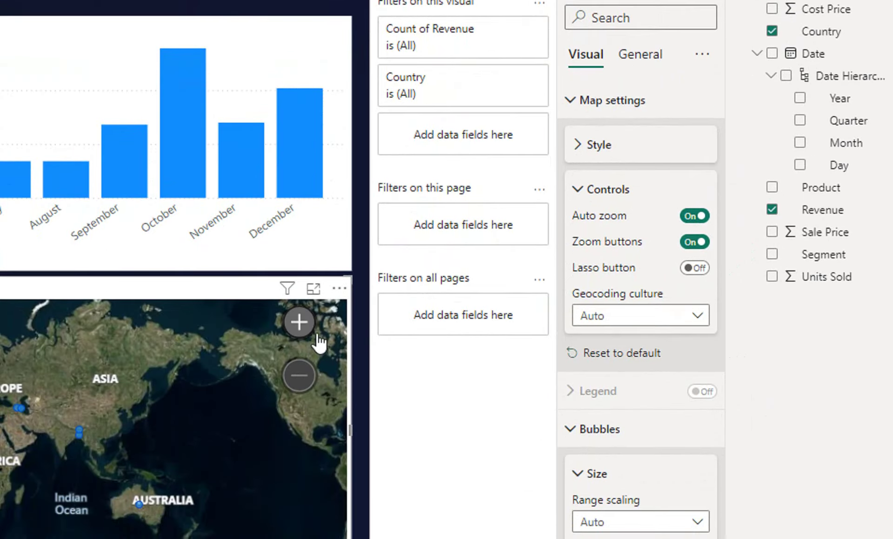
pyautogui.click(303, 379)
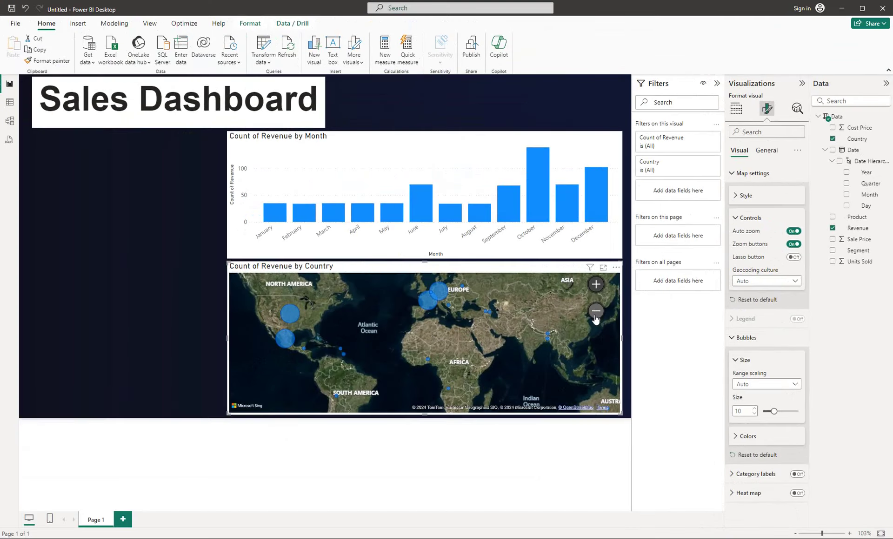
pyautogui.click(296, 375)
pyautogui.click(592, 293)
pyautogui.click(592, 312)
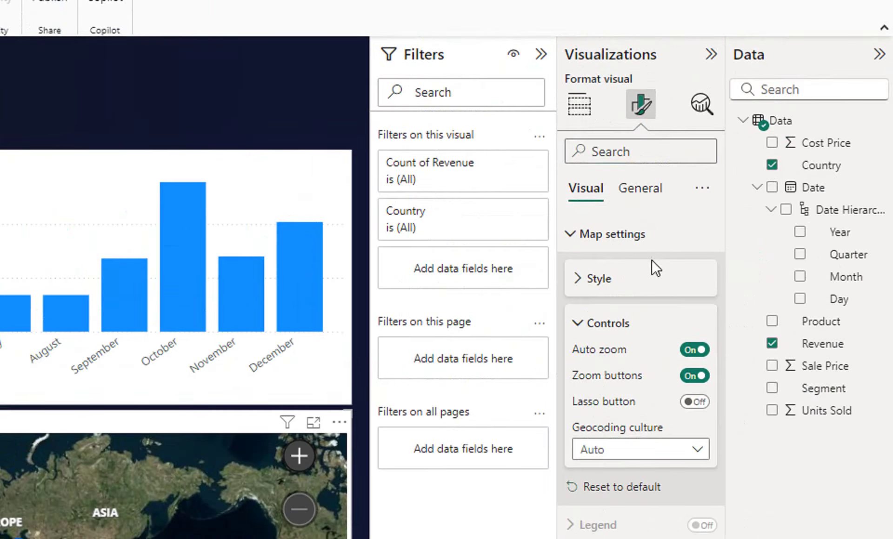
# - Set the map style to Road, zoom the map in once, and collapse the map settings
pyautogui.click(739, 194)
pyautogui.click(792, 219)
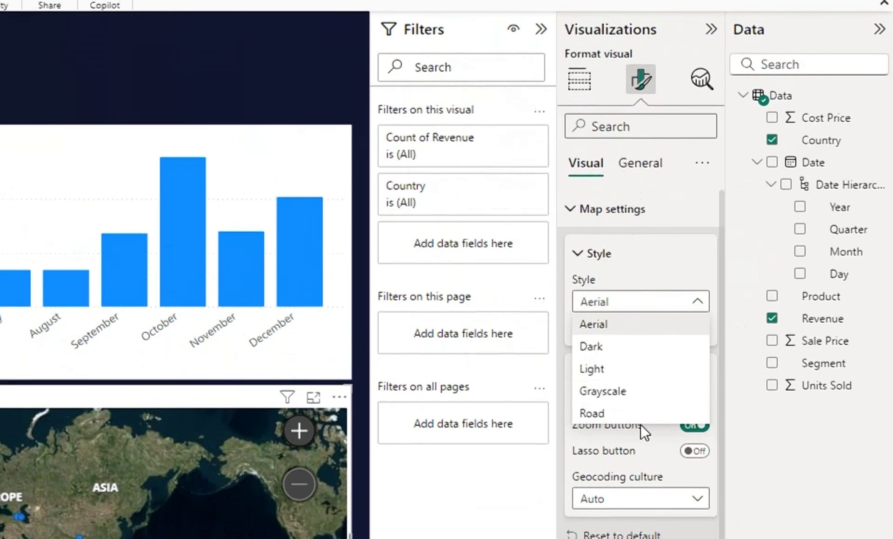
pyautogui.click(640, 442)
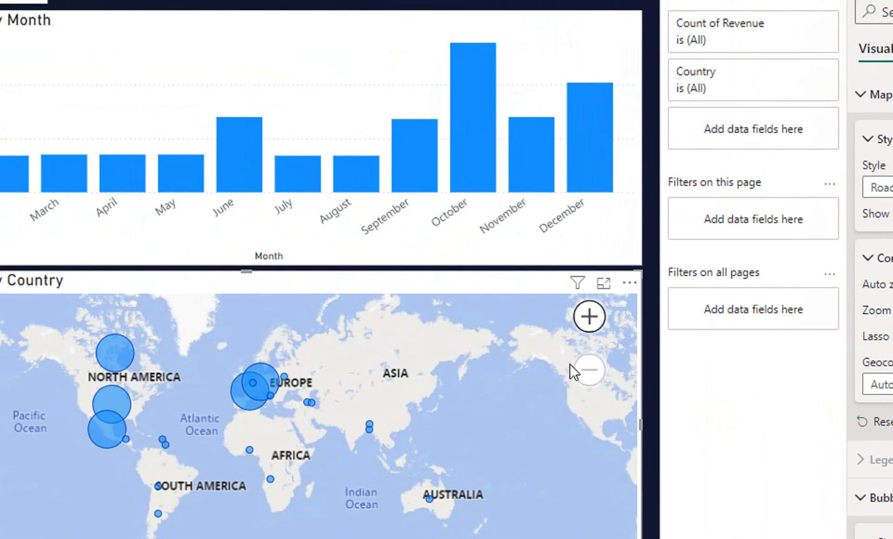
pyautogui.click(589, 320)
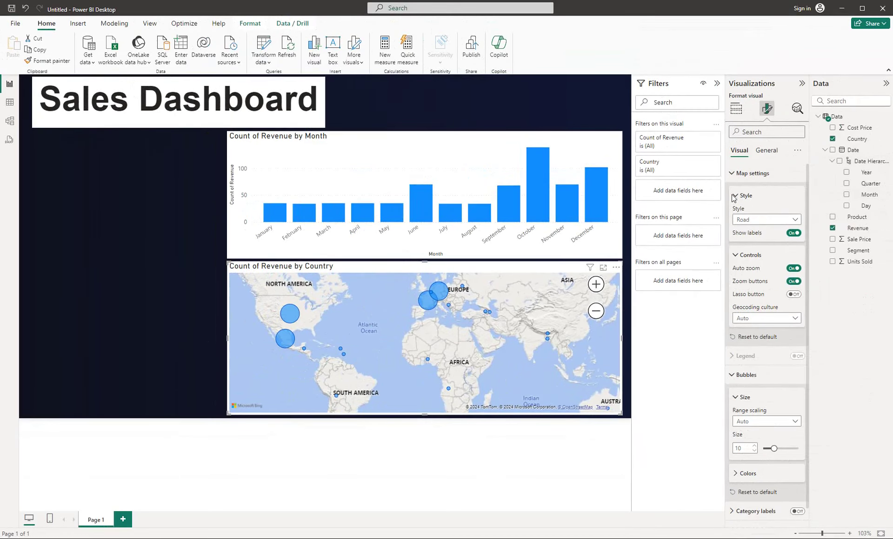
pyautogui.click(736, 196)
pyautogui.click(732, 173)
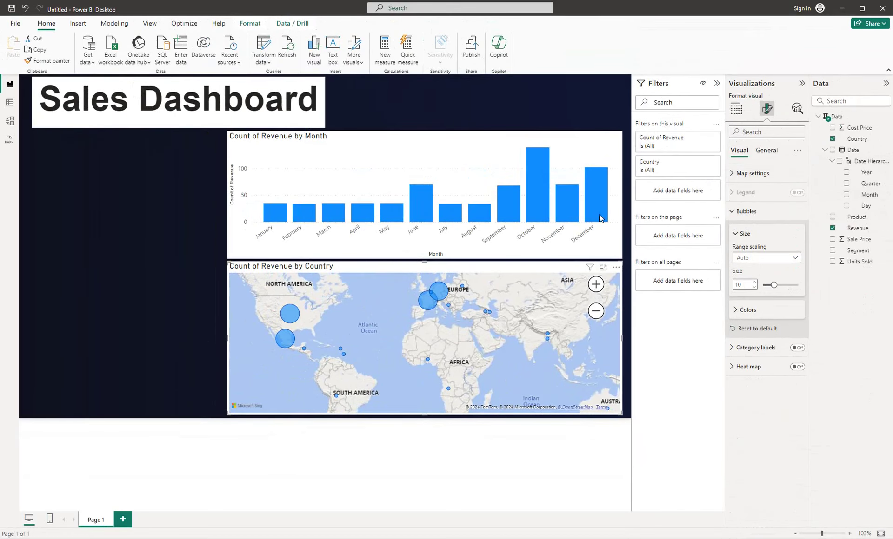
# - Add a card visual showing the Revenue field in the empty area beside the column chart
pyautogui.click(200, 233)
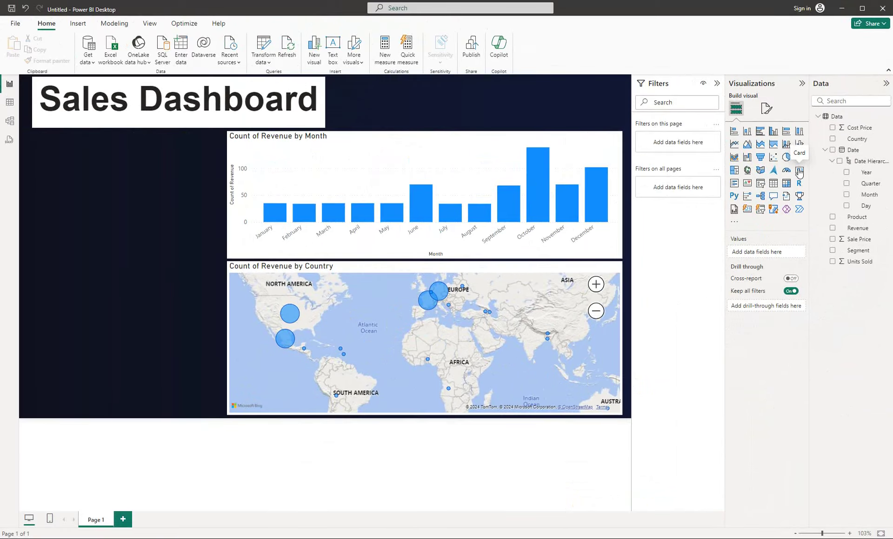
pyautogui.click(799, 171)
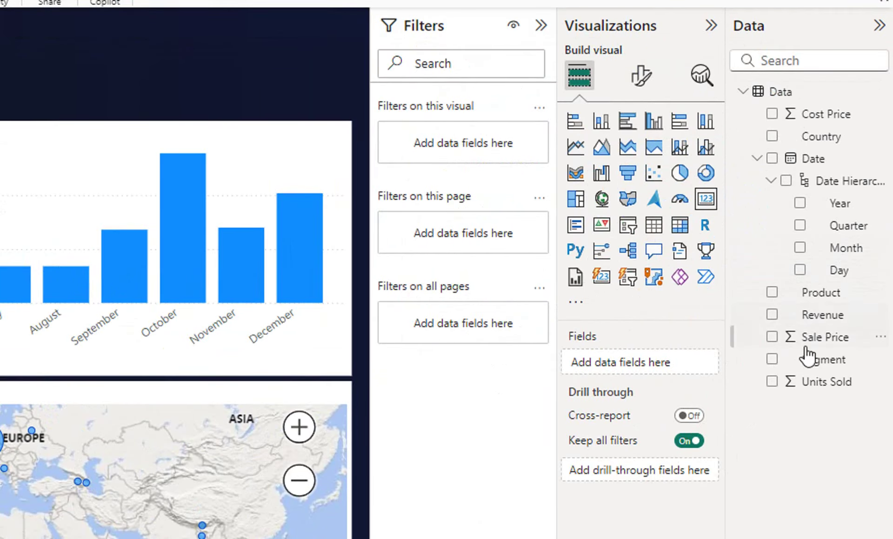
pyautogui.click(771, 315)
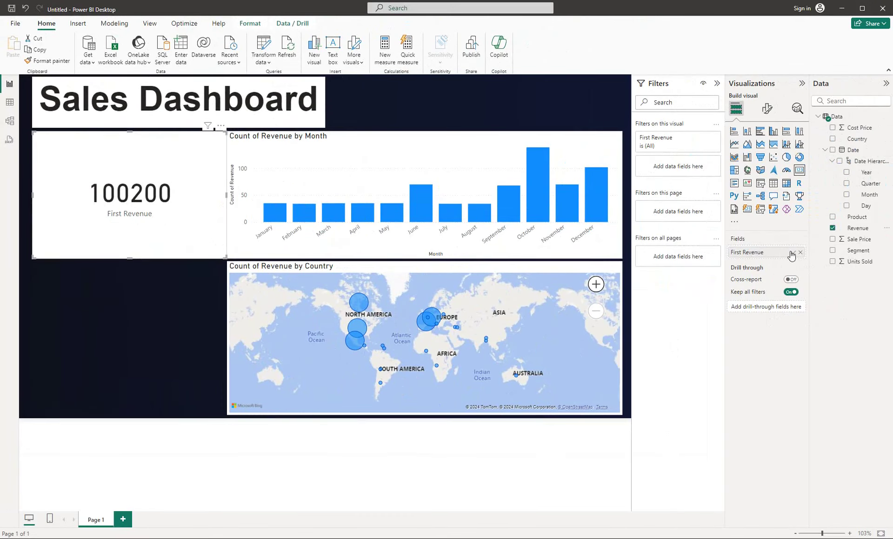
# - Examine the visual-level filter options for the card's Revenue field
pyautogui.moveTo(792, 255); pyautogui.dragTo(755, 259)
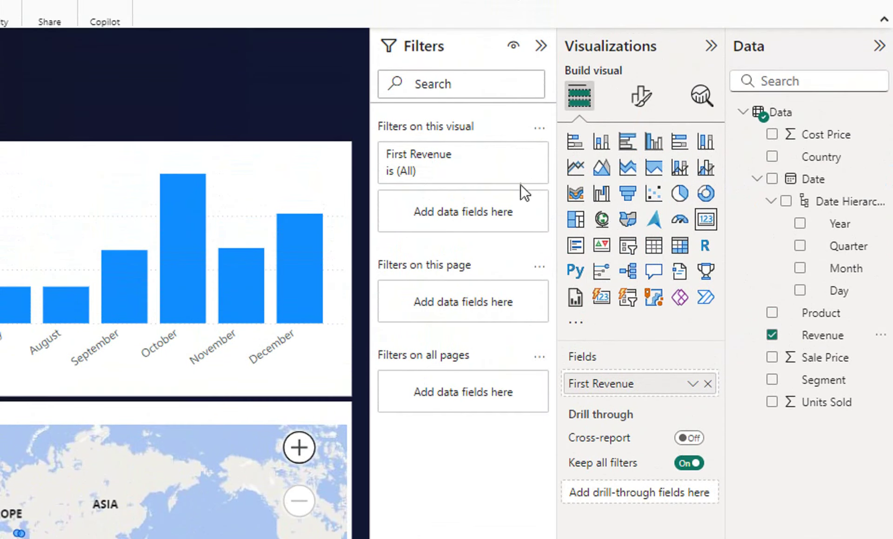
pyautogui.click(512, 154)
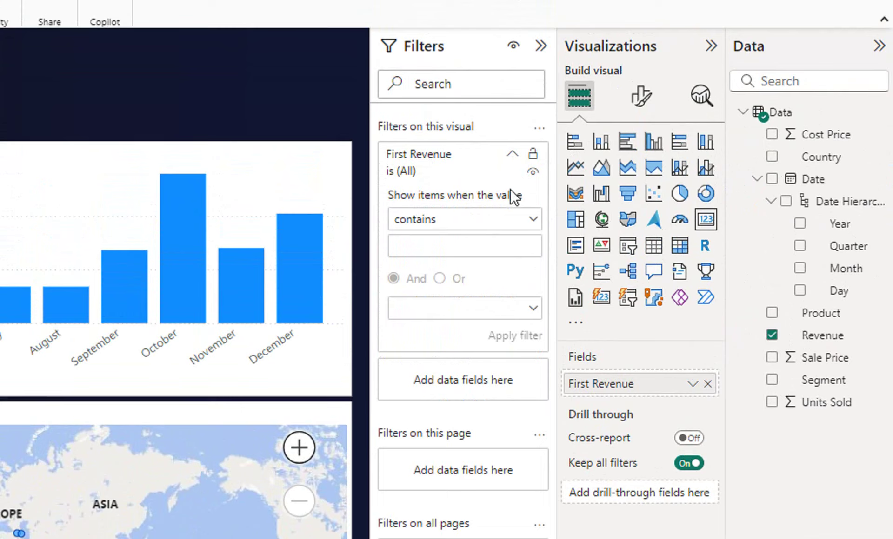
pyautogui.click(514, 154)
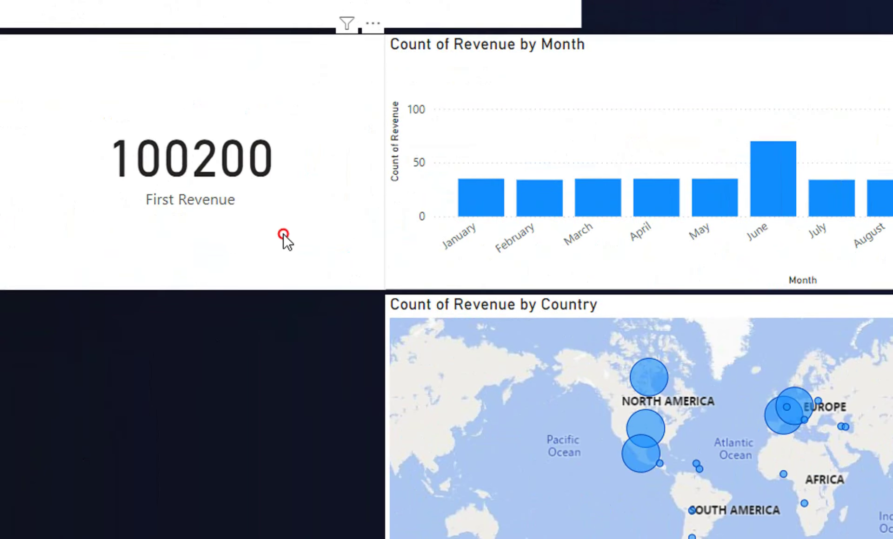
# - Shift the revenue card slightly left to leave a narrow gap beside the column chart
pyautogui.moveTo(283, 234); pyautogui.dragTo(274, 250)
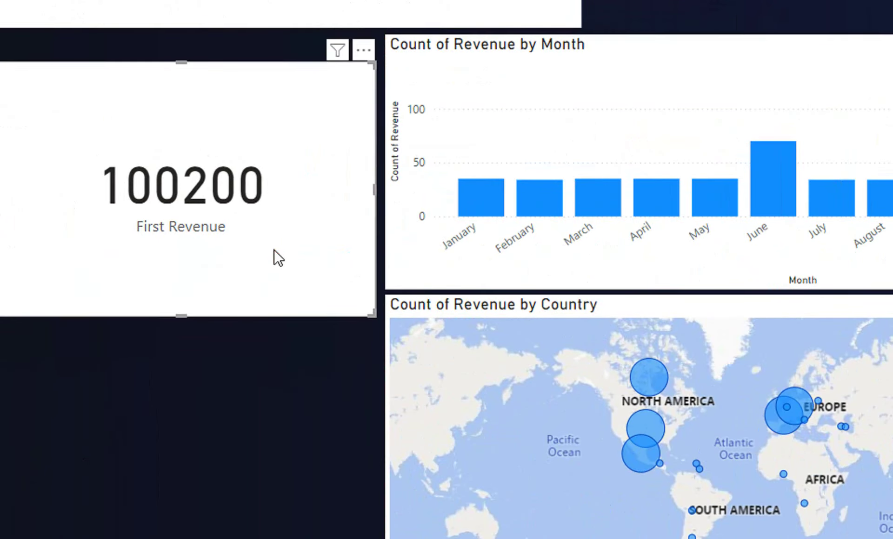
pyautogui.hotkey('ctrl', 'z')
pyautogui.moveTo(342, 183)
pyautogui.mouseDown()
pyautogui.moveTo(330, 176)
pyautogui.moveTo(334, 182)
pyautogui.mouseUp()
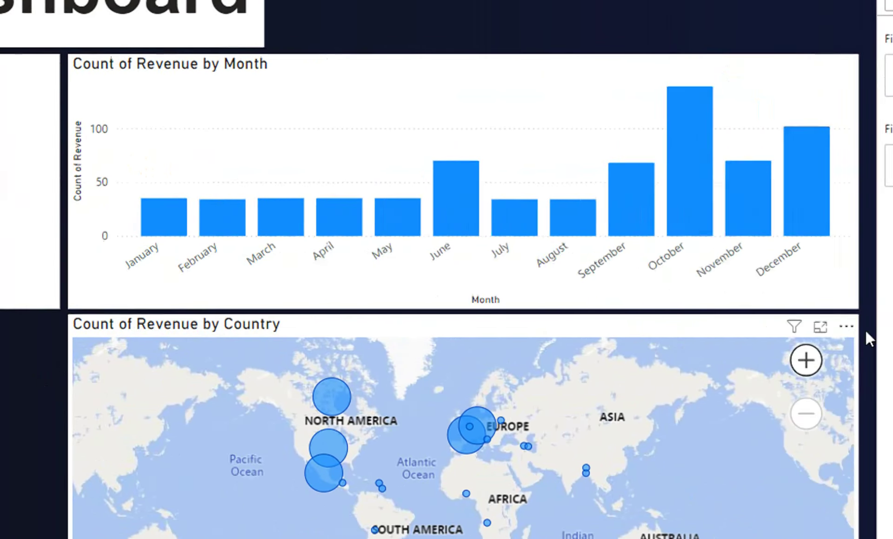
# - Add a second card showing the Cost Price field below the revenue card, beside the map
pyautogui.click(709, 140)
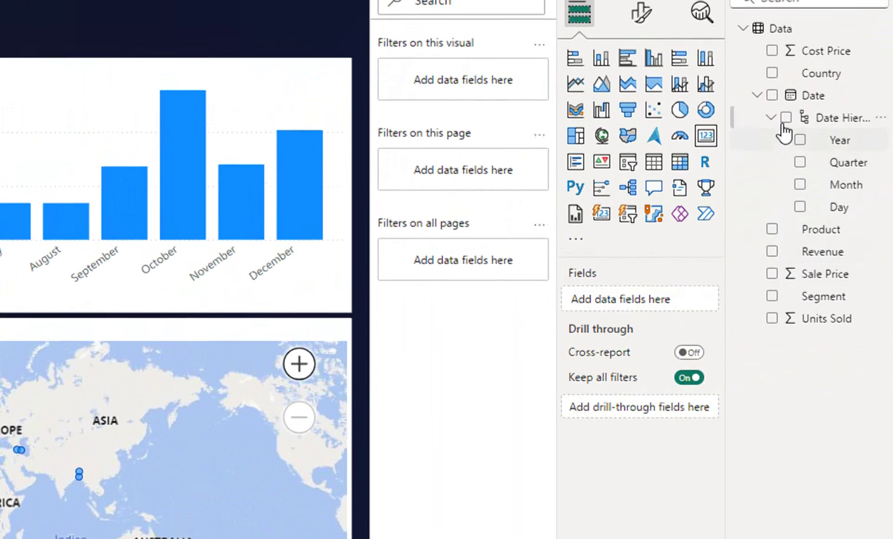
pyautogui.click(772, 51)
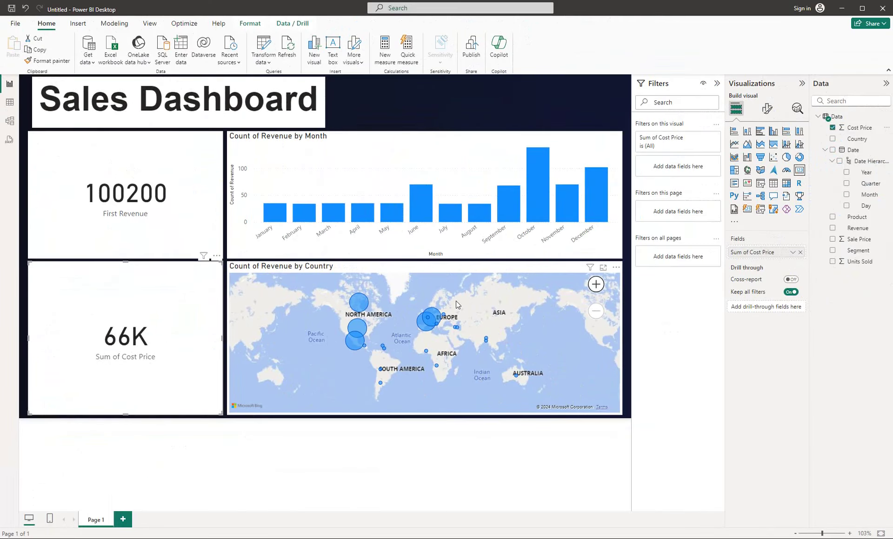
# - Rename the Revenue card's field to "Revenue" for this visual
pyautogui.click(130, 214)
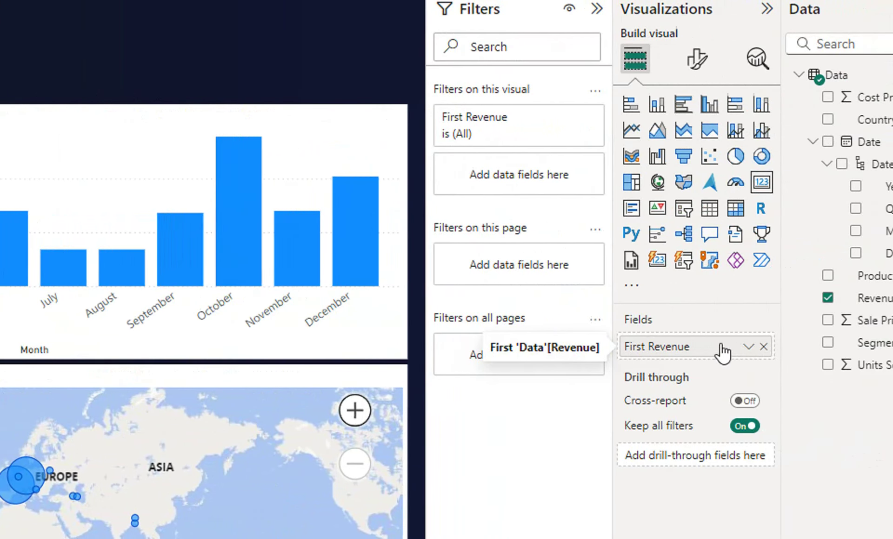
pyautogui.click(741, 347)
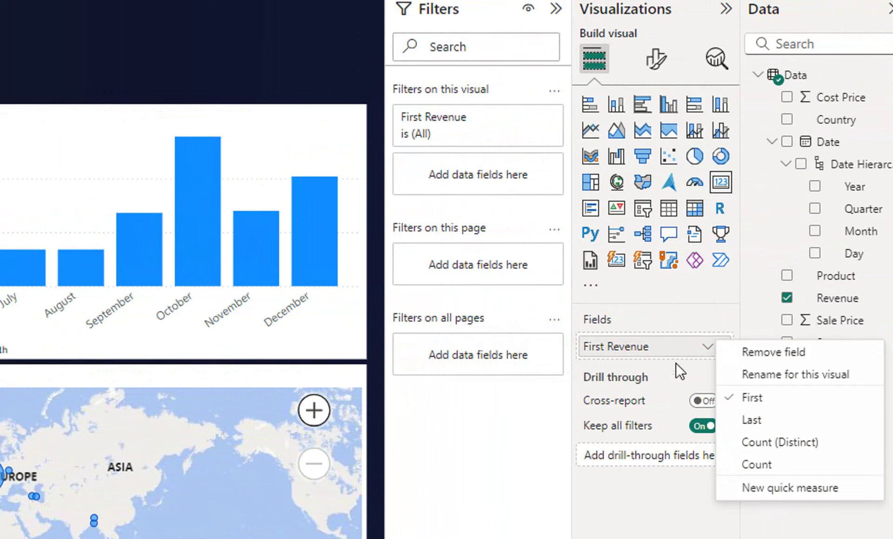
pyautogui.click(719, 375)
pyautogui.click(597, 346)
pyautogui.press('BackSpace')
pyautogui.press('BackSpace')
pyautogui.press('BackSpace')
pyautogui.press('BackSpace')
pyautogui.press('BackSpace')
pyautogui.press('BackSpace')
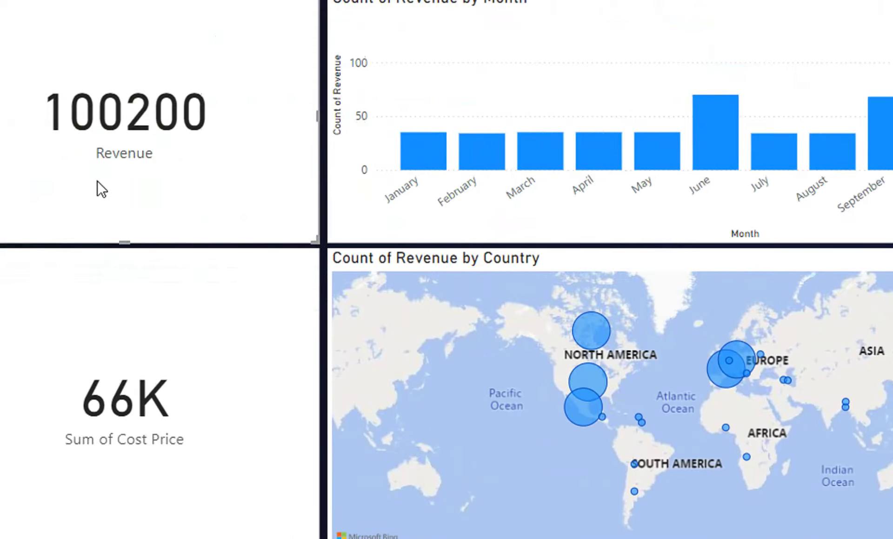
# - Give the monthly revenue column chart a "White, 10% darker" background with 86% transparency
pyautogui.click(208, 356)
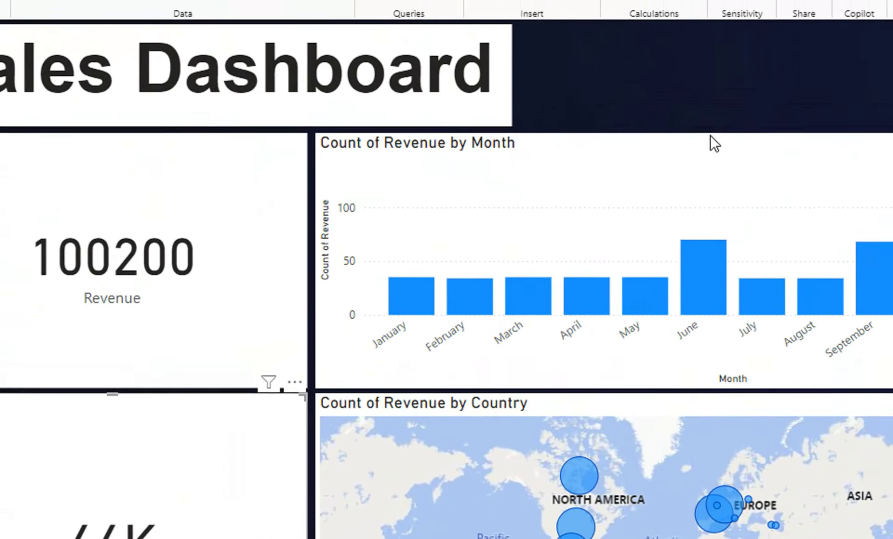
pyautogui.click(641, 164)
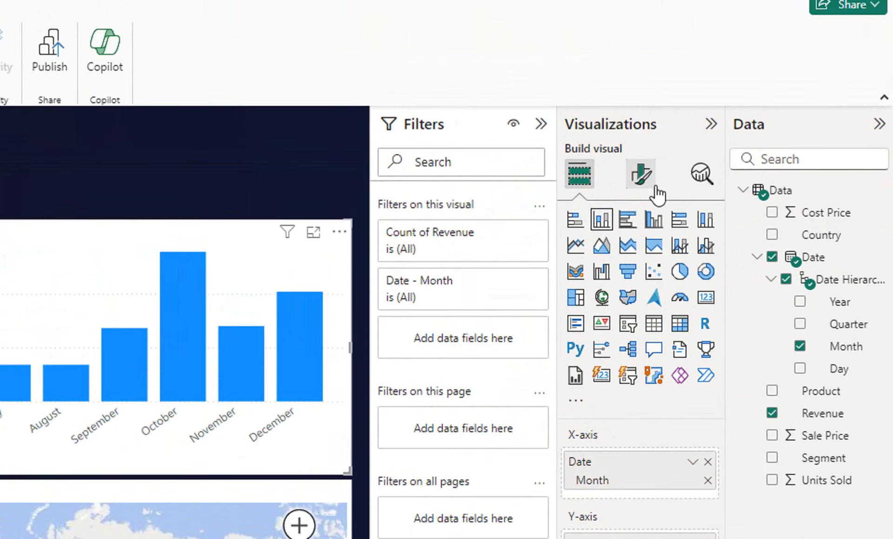
pyautogui.click(650, 191)
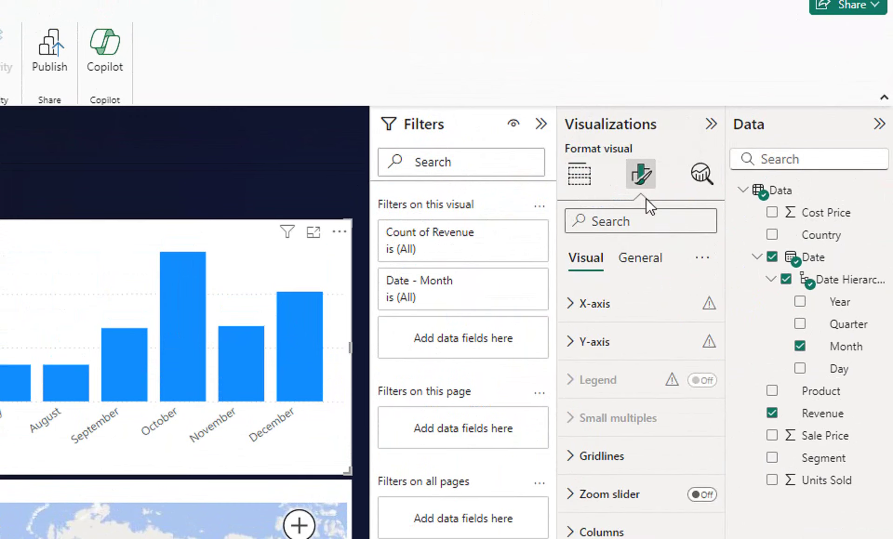
pyautogui.click(643, 264)
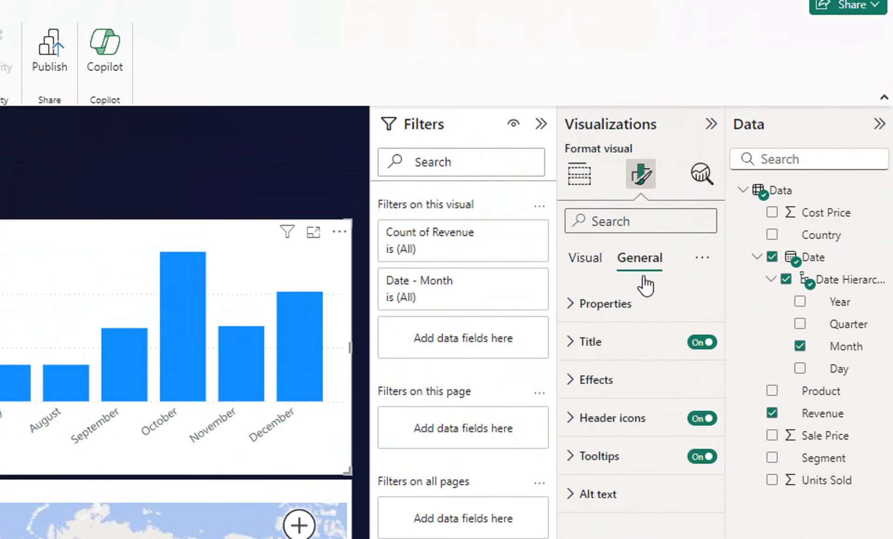
pyautogui.click(569, 382)
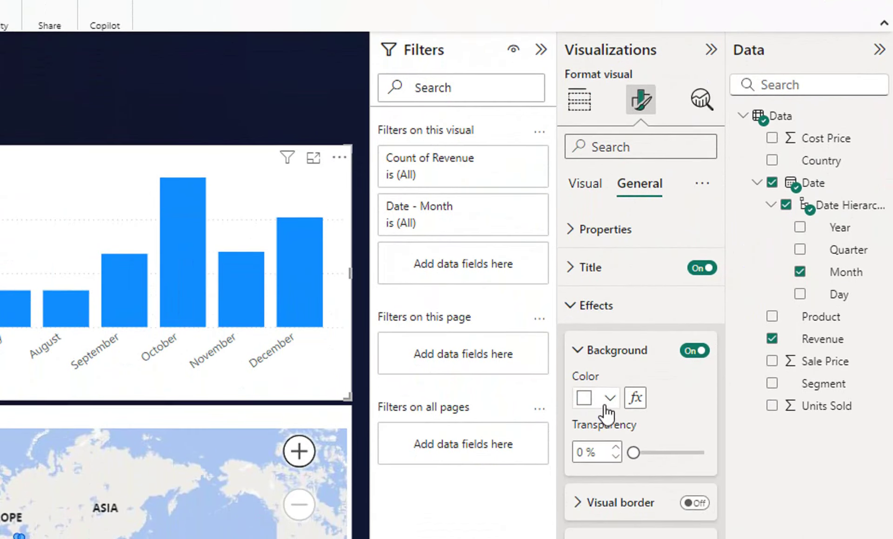
pyautogui.click(609, 465)
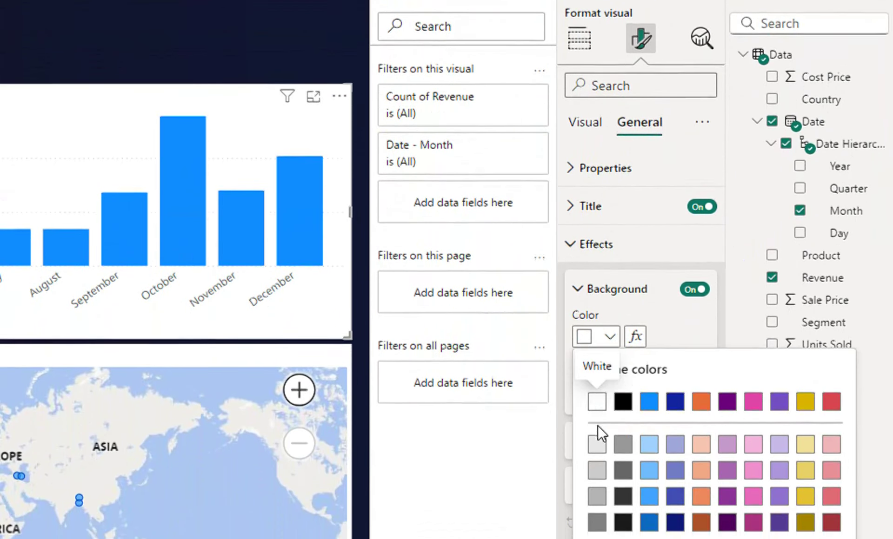
pyautogui.click(596, 444)
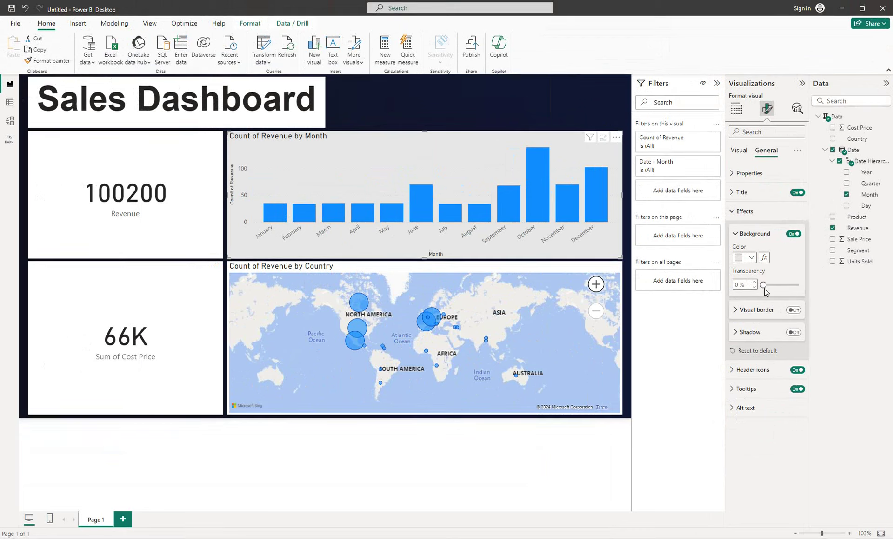
pyautogui.moveTo(634, 338); pyautogui.dragTo(637, 339)
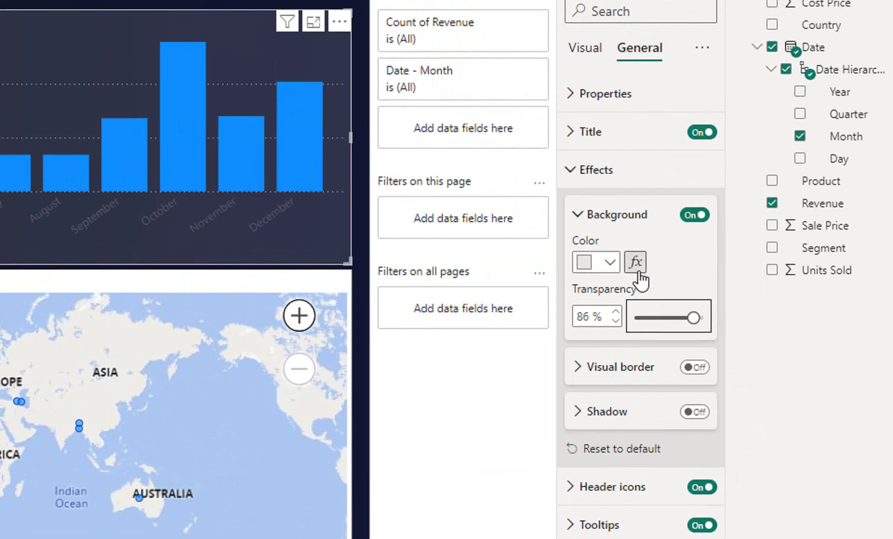
# - Turn on the column chart's visual border and colour it dark pink
pyautogui.click(580, 372)
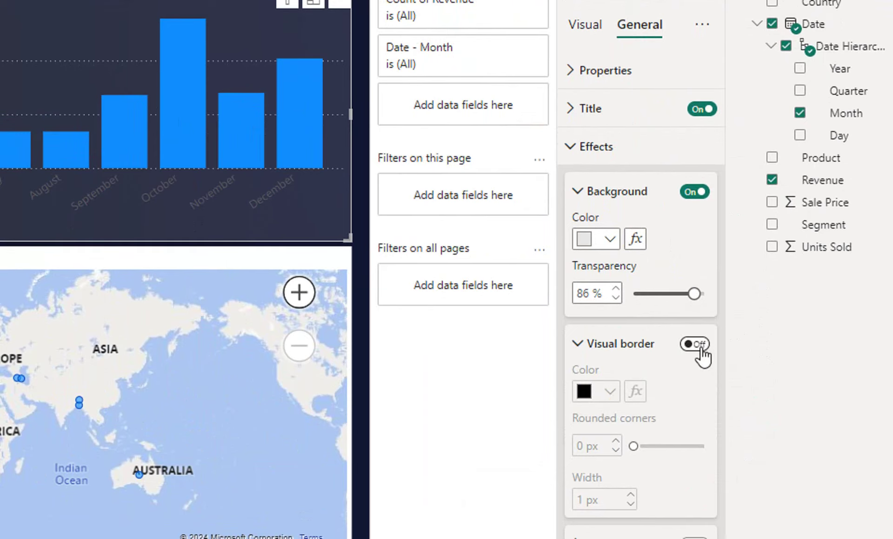
pyautogui.click(695, 344)
pyautogui.click(617, 391)
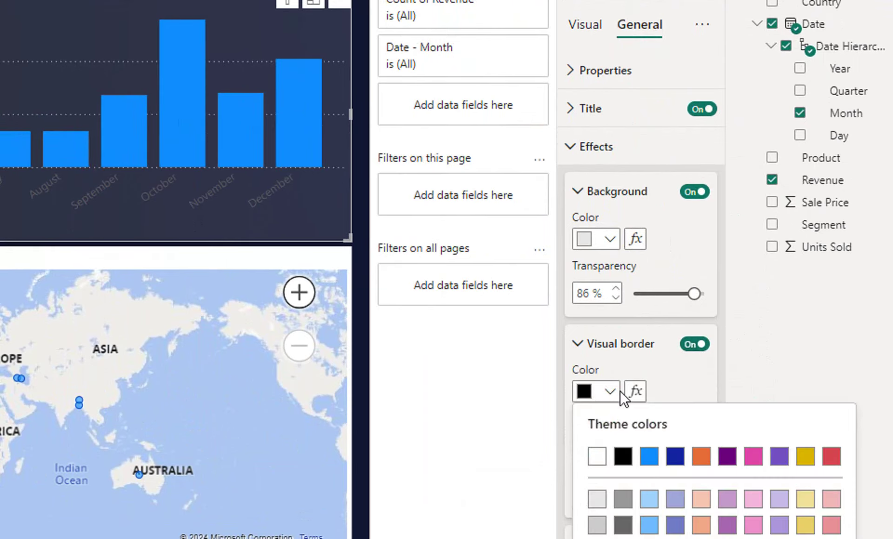
pyautogui.click(753, 446)
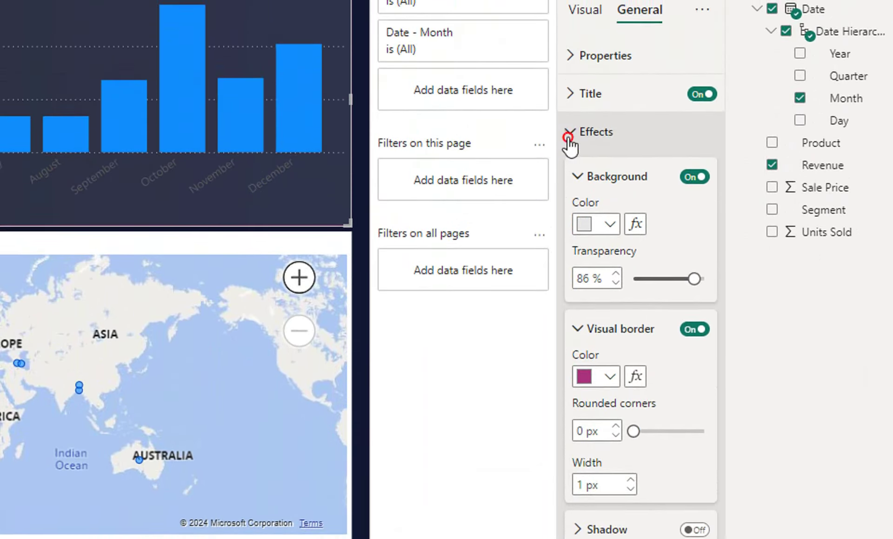
pyautogui.click(571, 122)
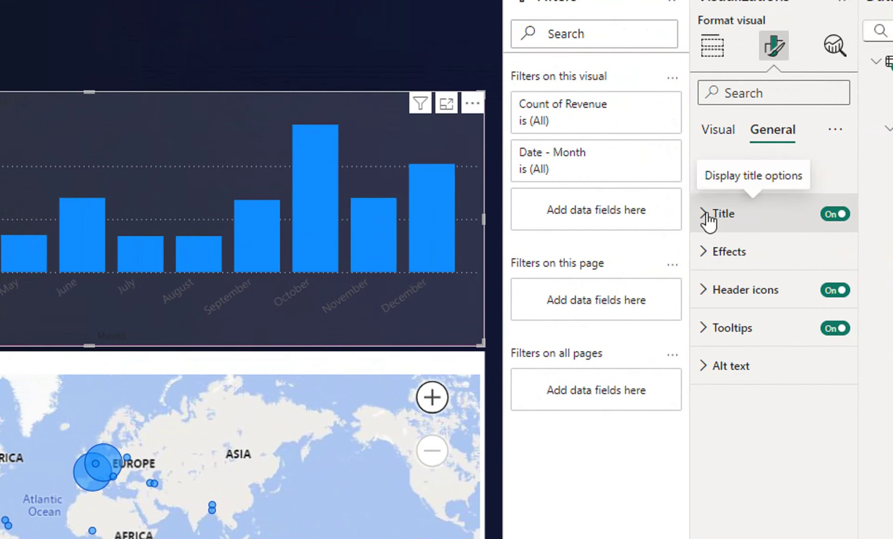
# - Set the column chart title's text colour to "White, 10% darker"
pyautogui.click(707, 215)
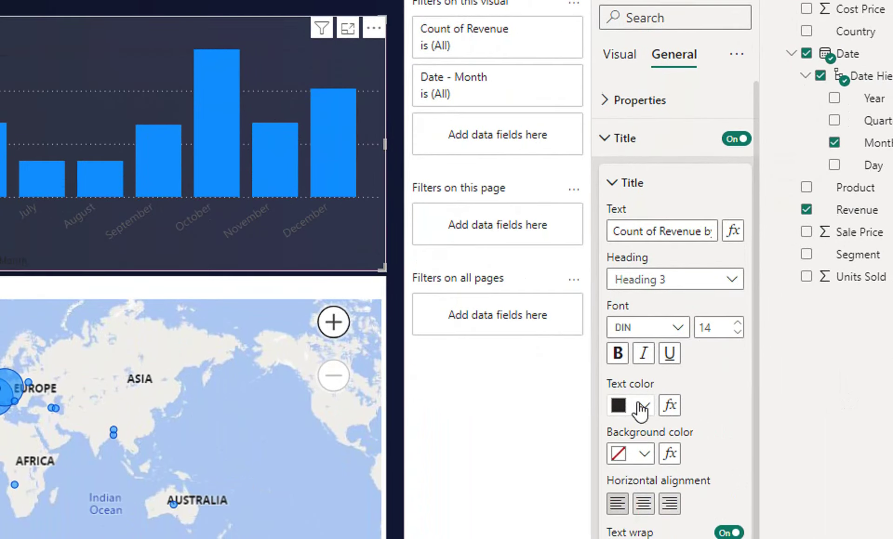
pyautogui.click(633, 412)
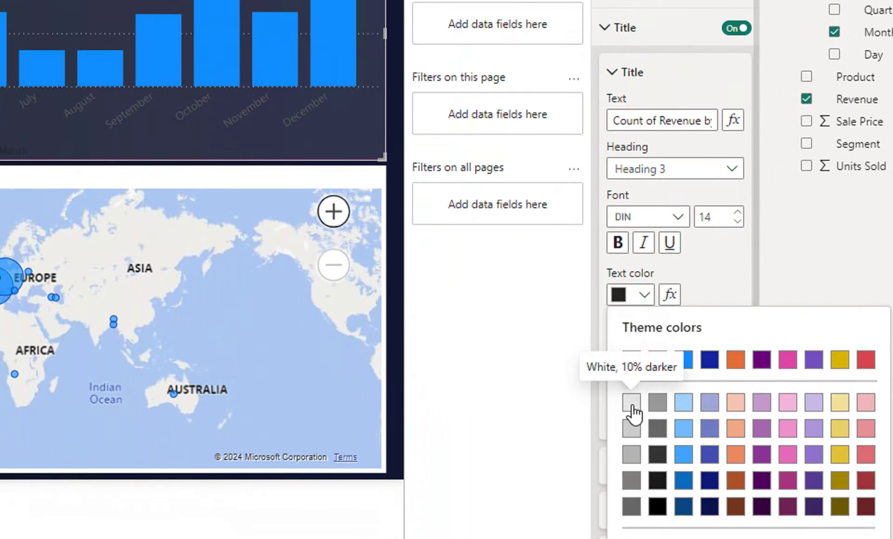
pyautogui.click(632, 405)
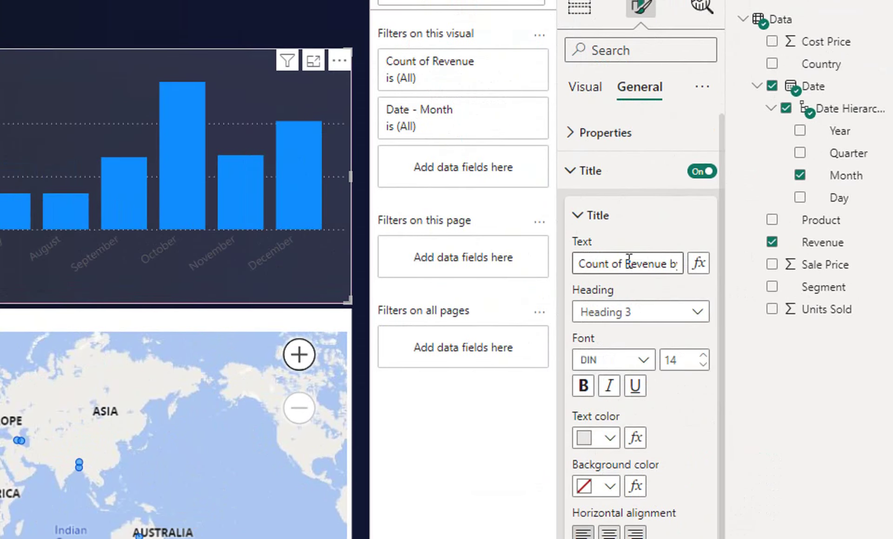
# - Shorten the column chart's title to "Revenue by Month" and centre it at font size 19
pyautogui.moveTo(628, 261); pyautogui.dragTo(511, 262)
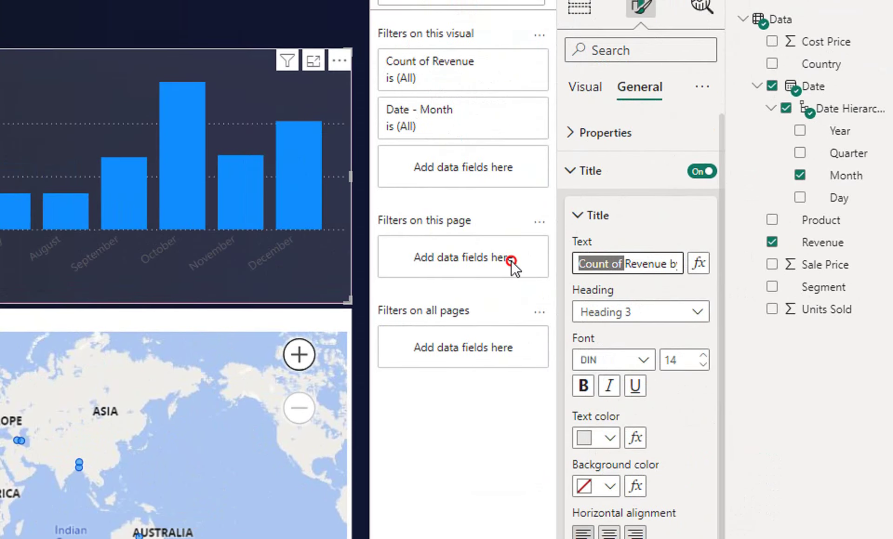
pyautogui.press('BackSpace')
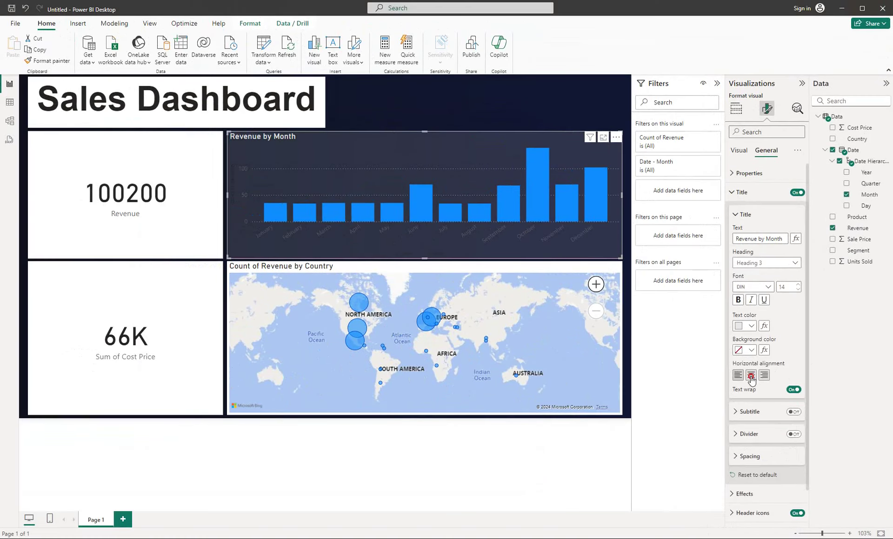
pyautogui.click(750, 376)
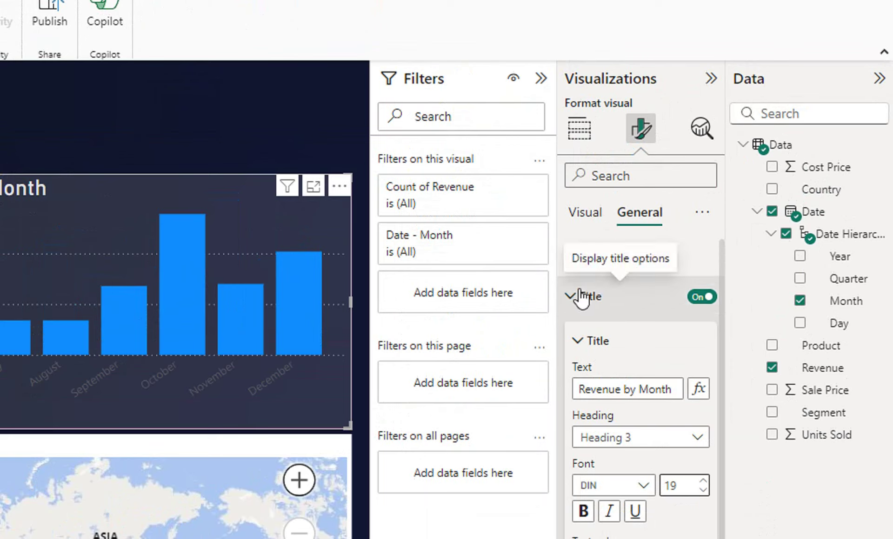
pyautogui.click(579, 300)
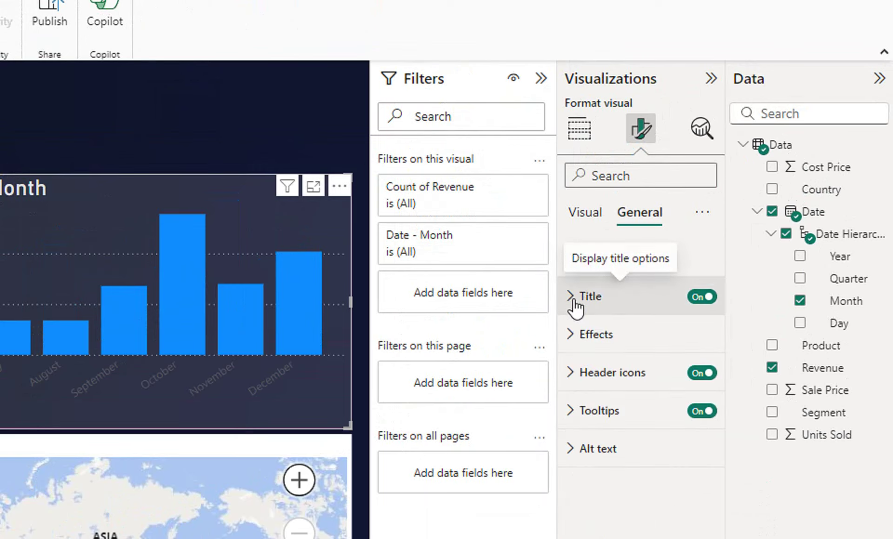
# - Change the colour of the column chart's X-axis values to light grey
pyautogui.click(587, 219)
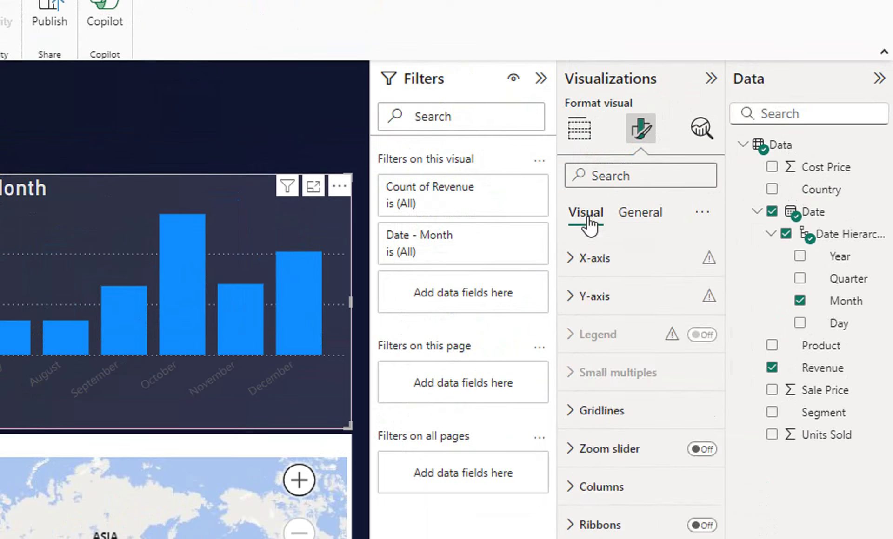
pyautogui.click(573, 258)
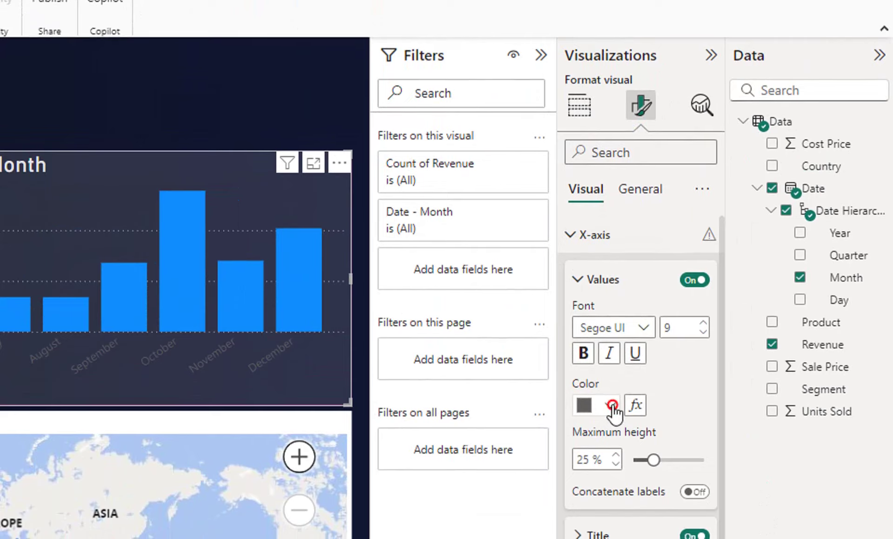
pyautogui.click(611, 408)
pyautogui.click(590, 409)
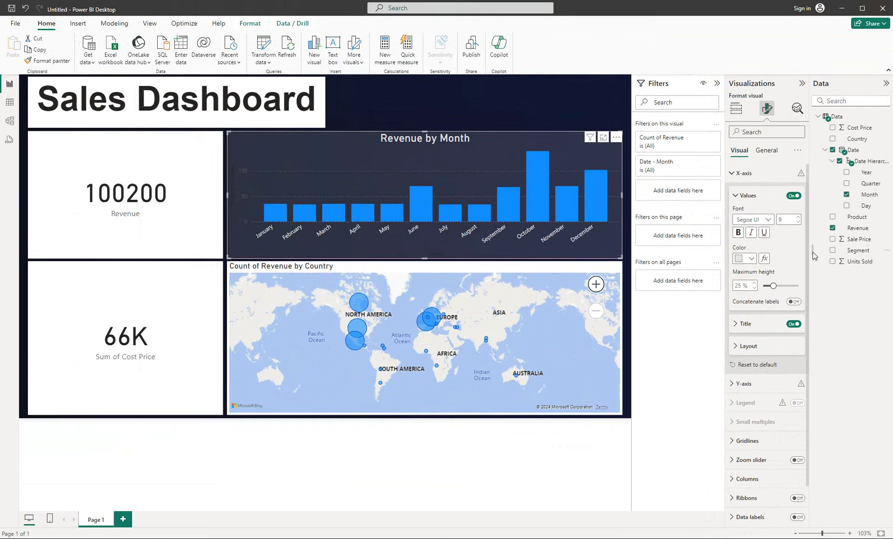
pyautogui.click(731, 173)
# - Change the colour of the column chart's Y-axis values to a light shade like the month labels
pyautogui.click(732, 193)
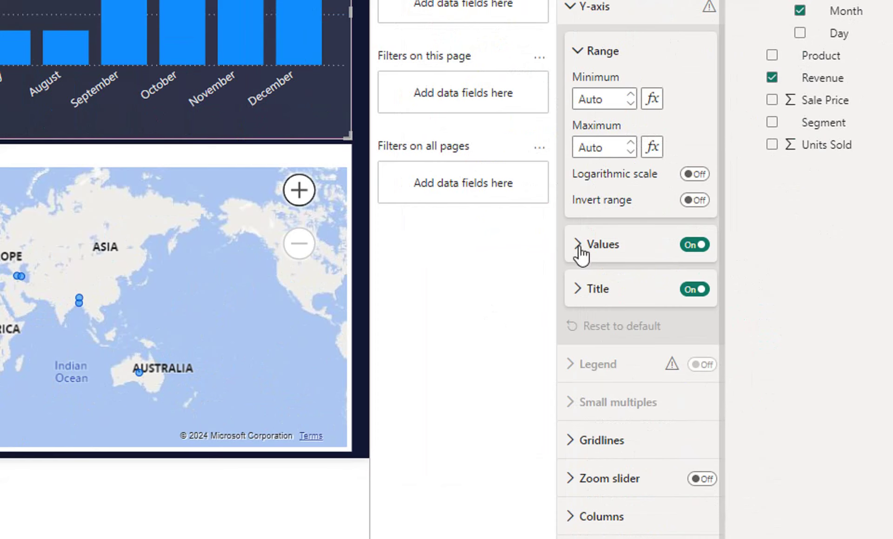
pyautogui.click(736, 314)
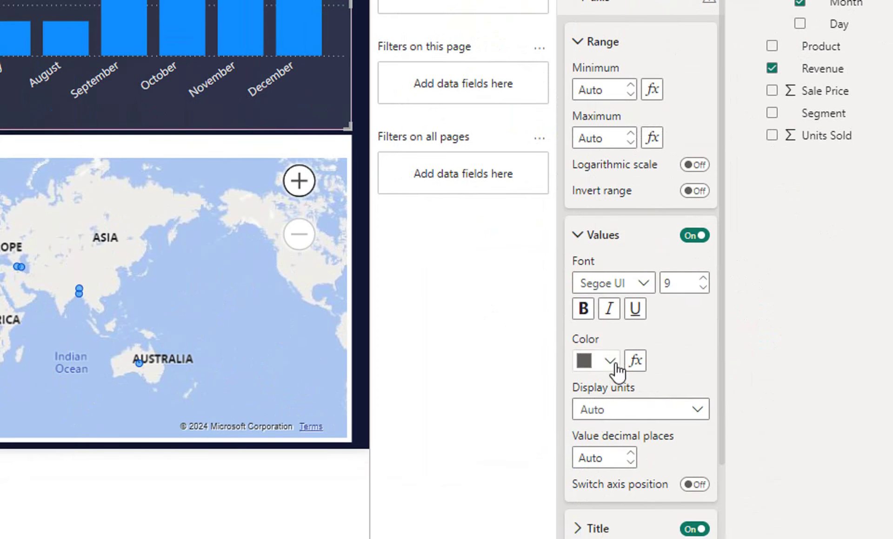
pyautogui.click(615, 371)
pyautogui.click(597, 111)
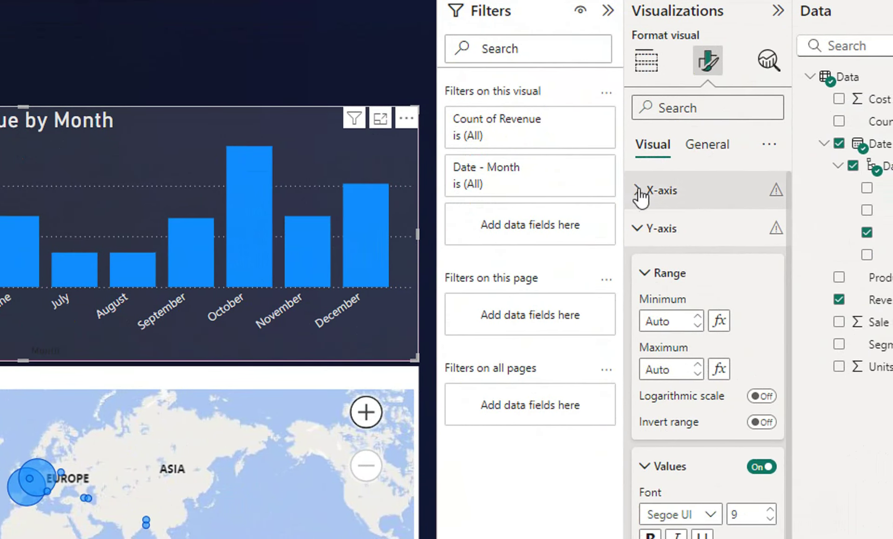
pyautogui.click(639, 228)
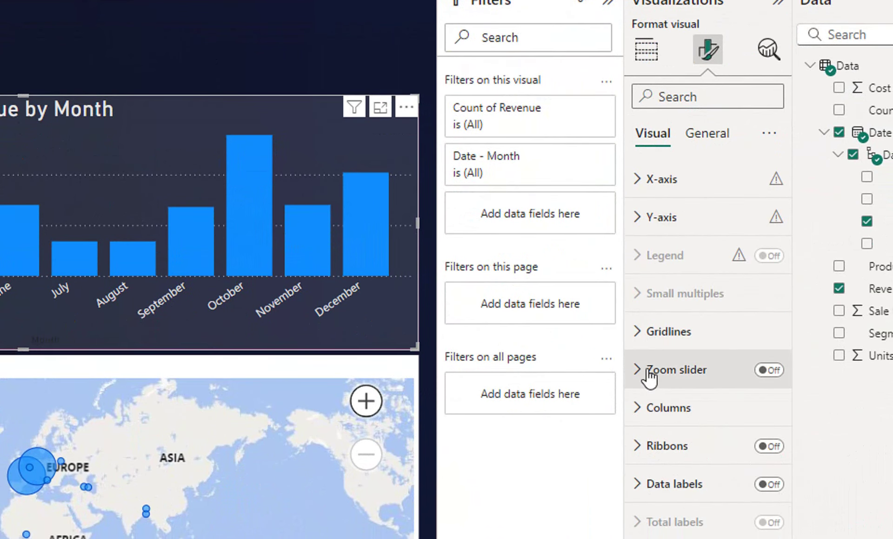
# - Try to turn off the column chart's horizontal gridlines
pyautogui.click(635, 347)
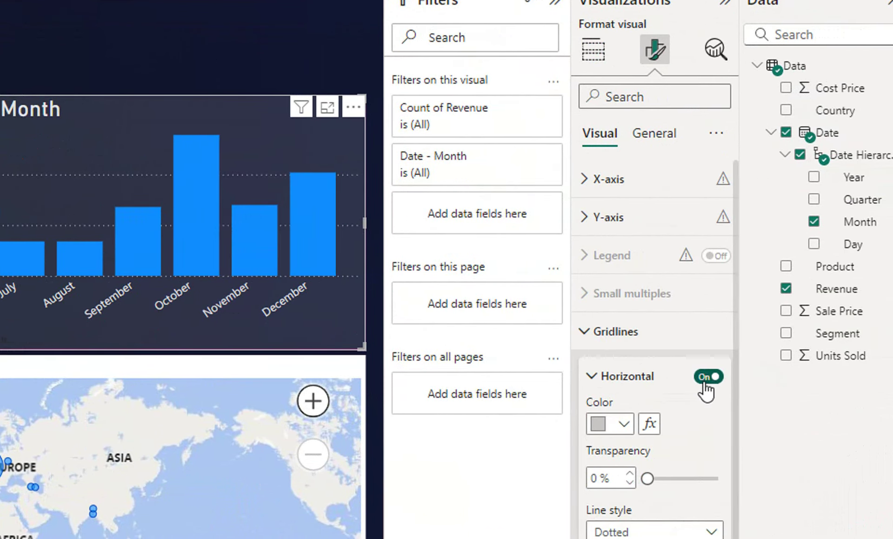
pyautogui.click(704, 377)
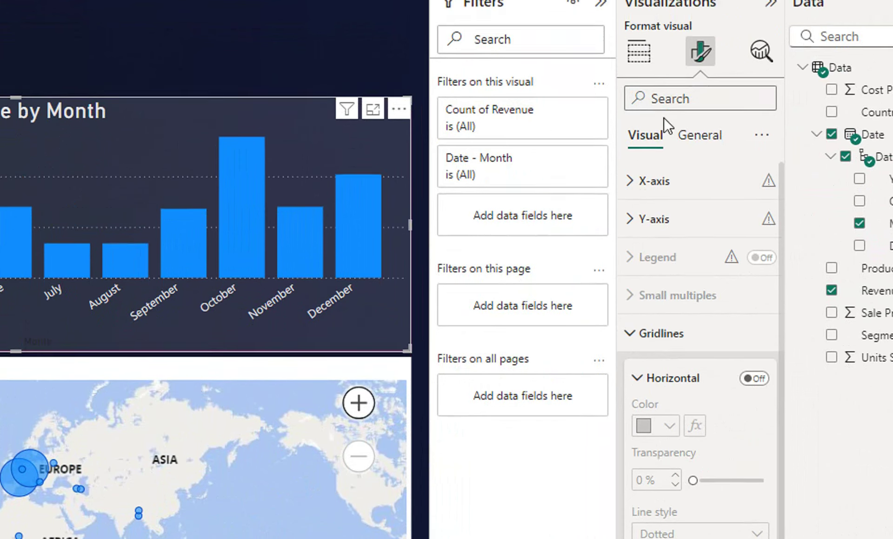
# - Search the chart's format settings for "gri", turn on the horizontal gridlines and set their transparency to 100%
pyautogui.click(681, 99)
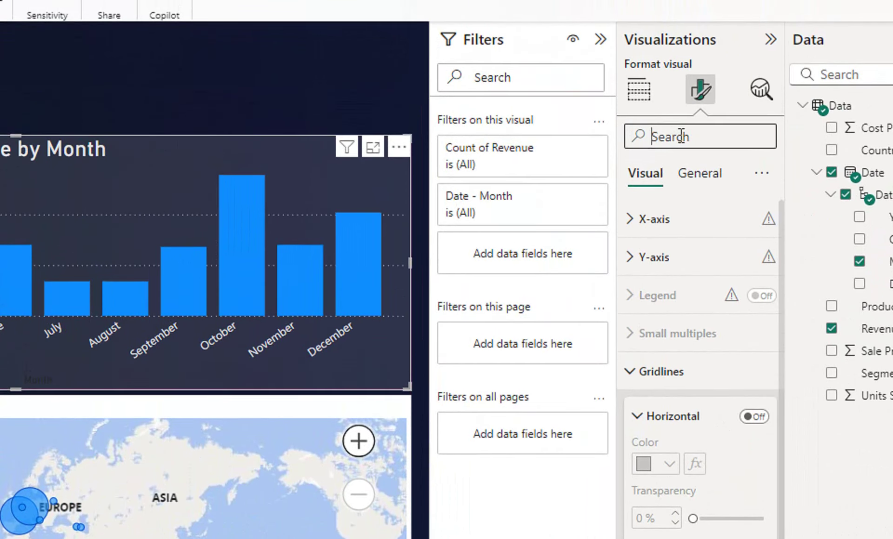
pyautogui.write('g')
pyautogui.write('r')
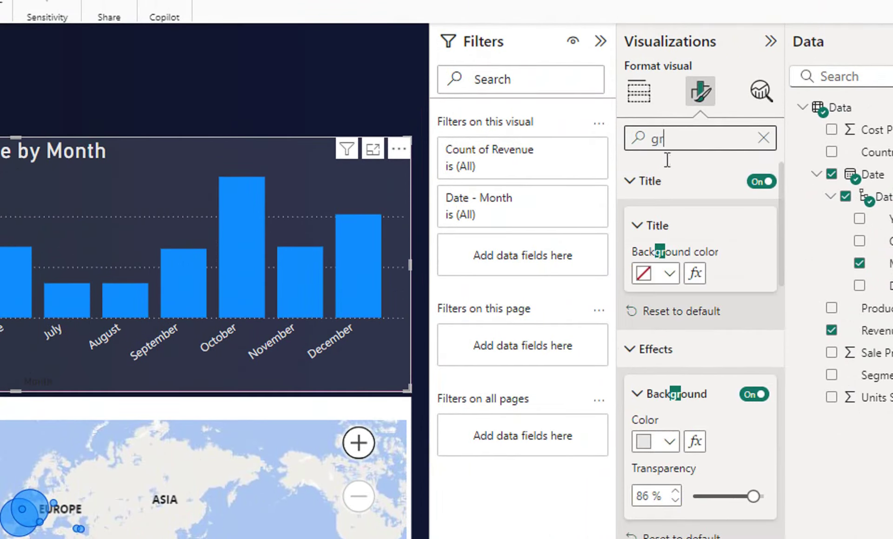
pyautogui.write('i')
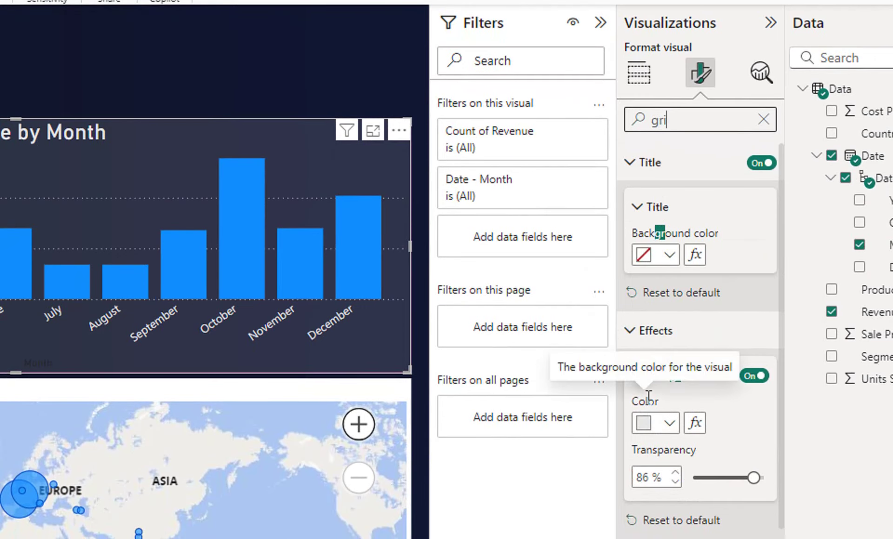
pyautogui.click(754, 207)
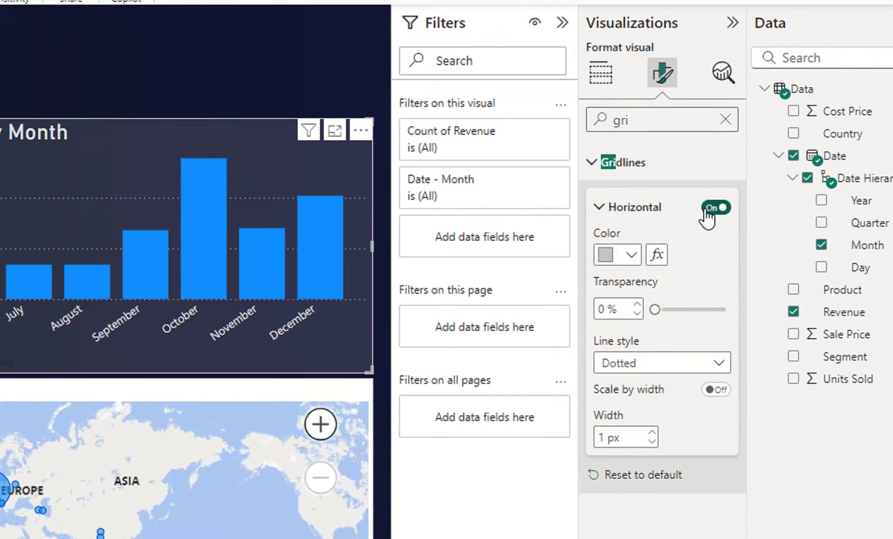
pyautogui.moveTo(693, 310); pyautogui.dragTo(738, 312)
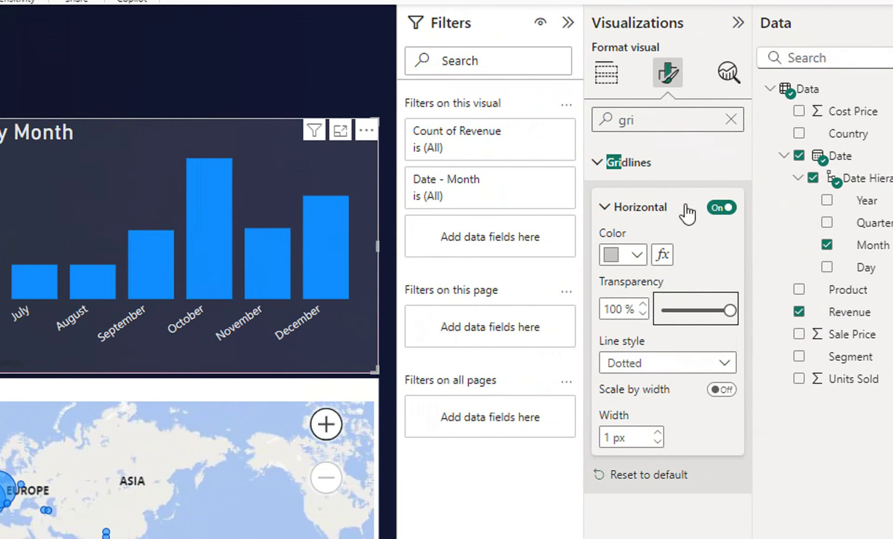
pyautogui.click(686, 206)
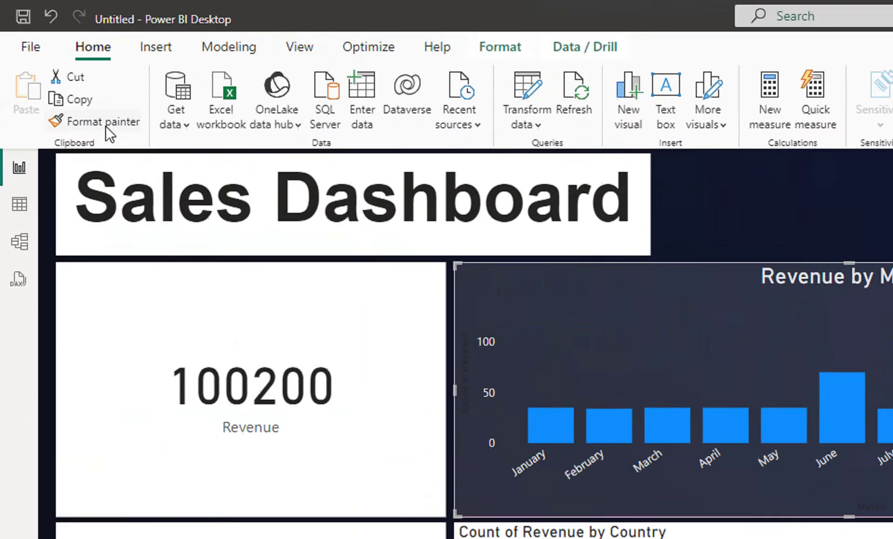
# - Shrink the Revenue and Sum of Cost Price cards and stack them to leave room for a third card below
pyautogui.click(255, 364)
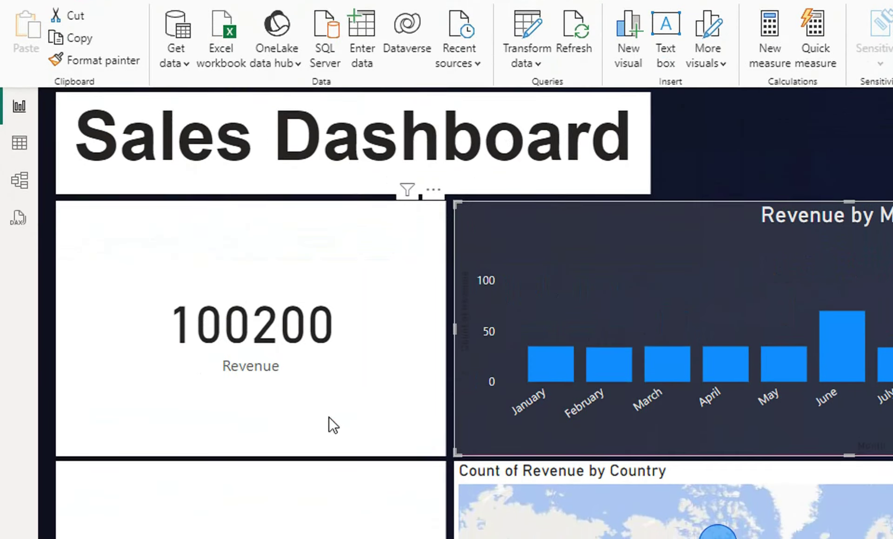
pyautogui.moveTo(440, 401); pyautogui.dragTo(369, 369)
pyautogui.moveTo(413, 352); pyautogui.dragTo(438, 328)
pyautogui.moveTo(352, 421); pyautogui.dragTo(352, 139)
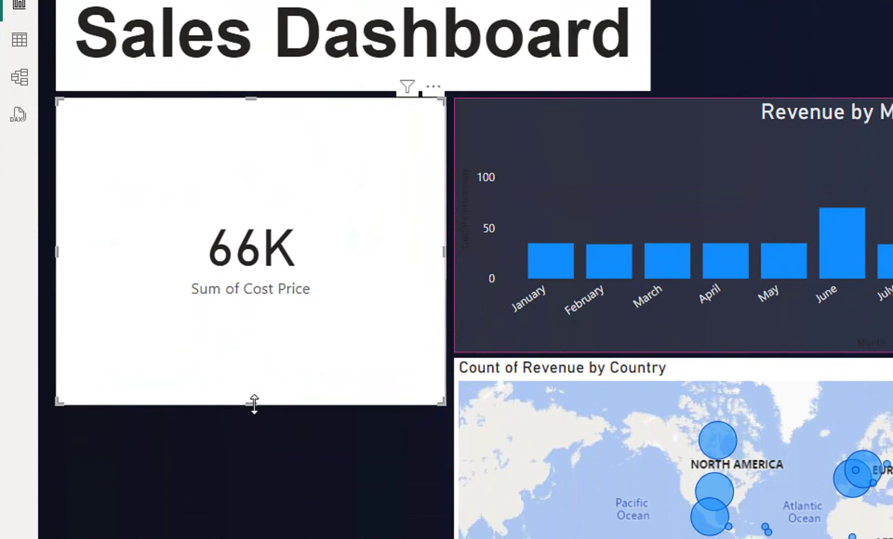
pyautogui.moveTo(254, 403); pyautogui.dragTo(286, 401)
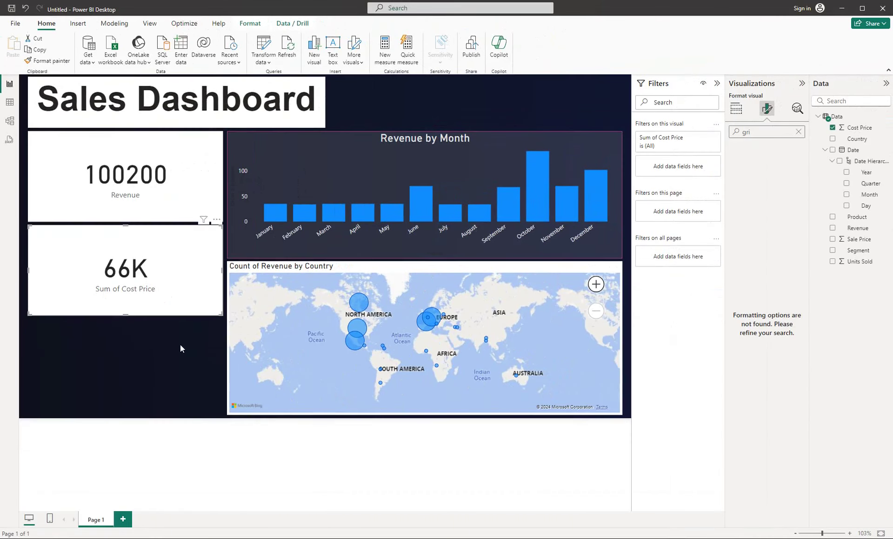
# - Add an empty card visual below the Sum of Cost Price card and nudge the two upper cards slightly up
pyautogui.click(181, 349)
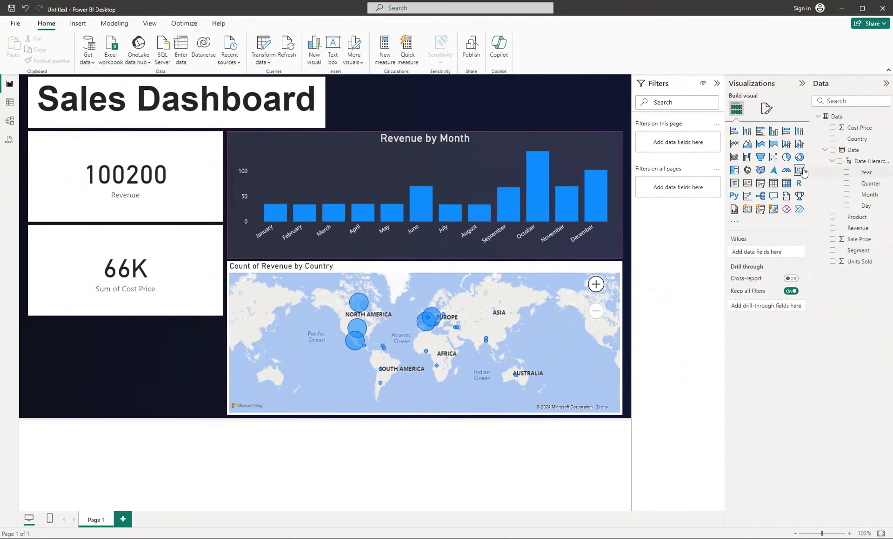
pyautogui.click(801, 170)
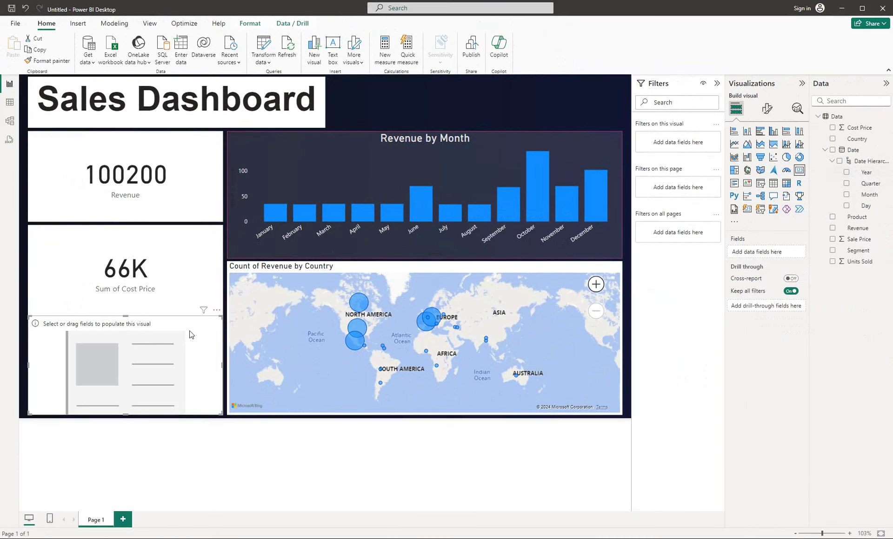
pyautogui.click(182, 267)
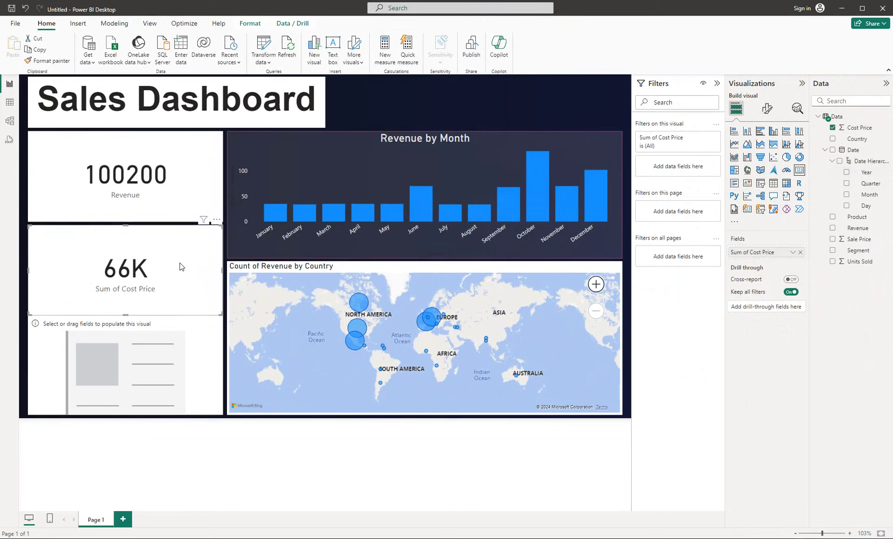
pyautogui.click(176, 212)
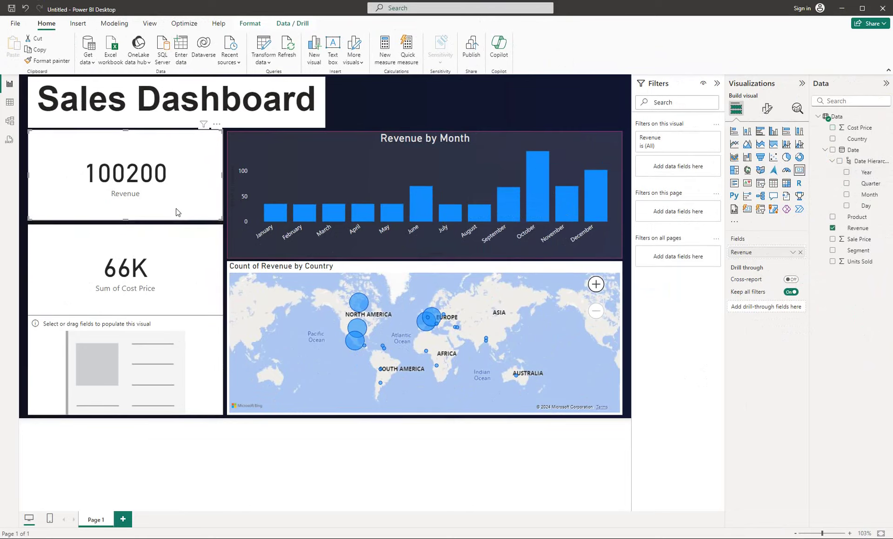
pyautogui.click(128, 249)
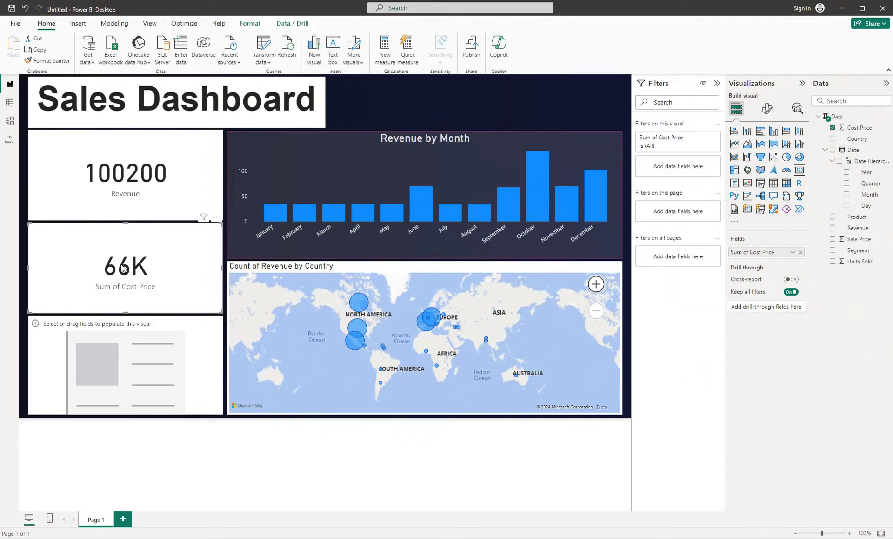
# - Copy the Revenue by Month chart's formatting onto the Revenue card with Format painter
pyautogui.click(253, 171)
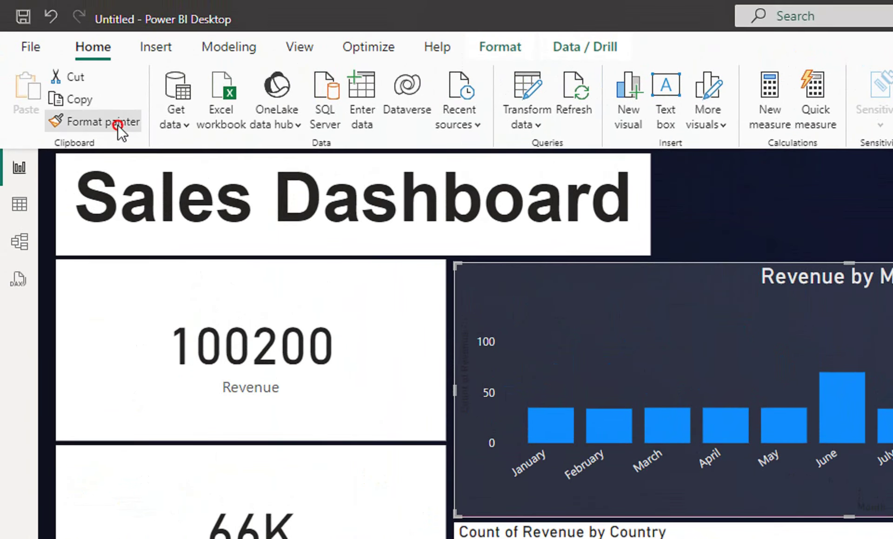
pyautogui.click(49, 95)
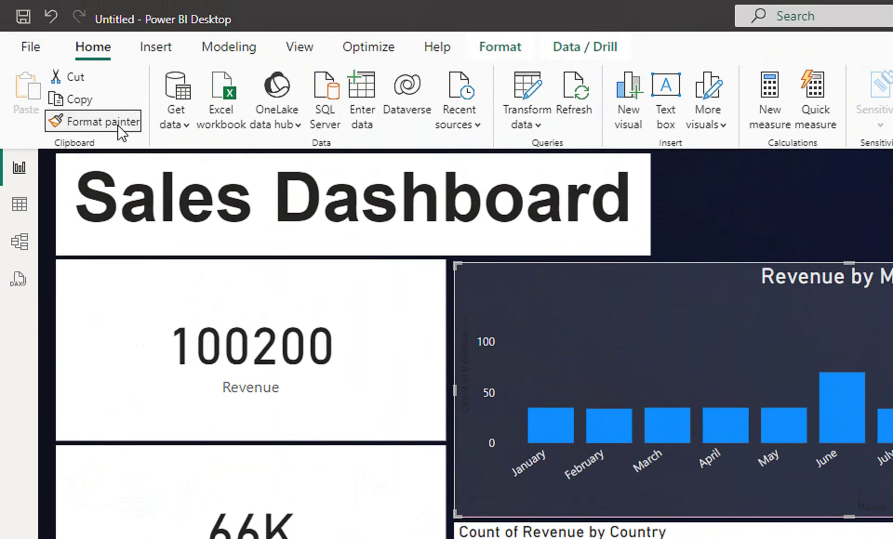
pyautogui.click(117, 383)
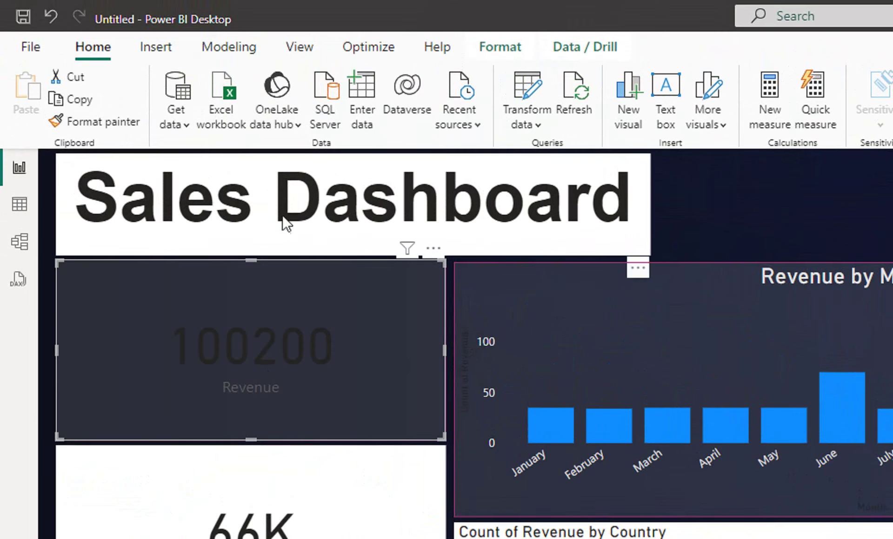
pyautogui.click(348, 316)
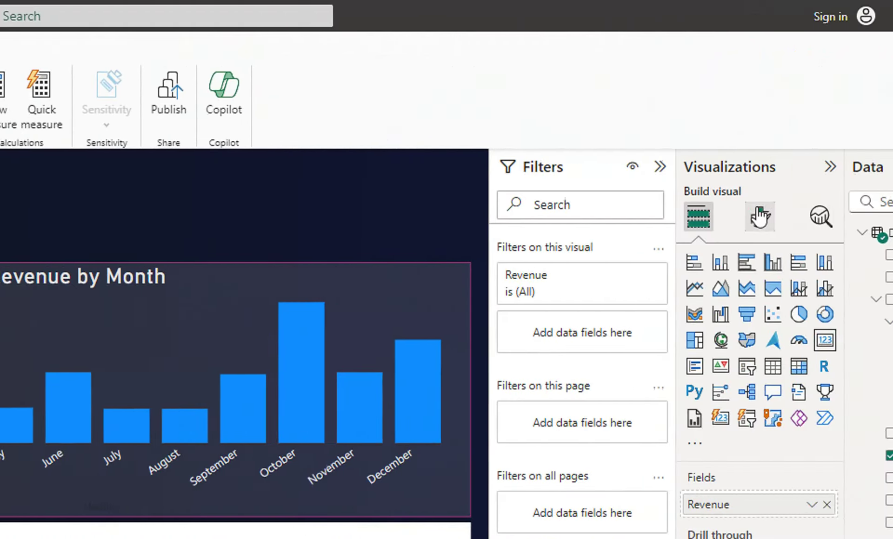
# - Change the Revenue card's callout value colour to light grey
pyautogui.click(764, 219)
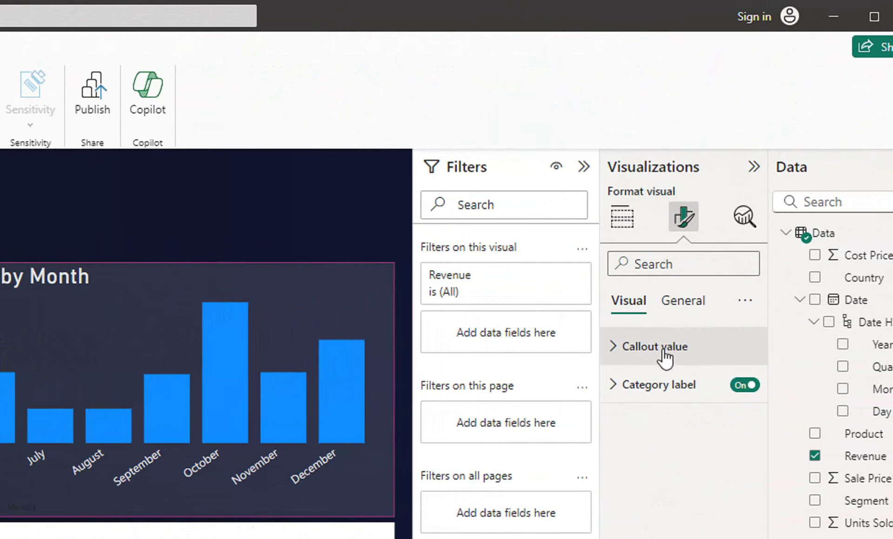
pyautogui.click(684, 307)
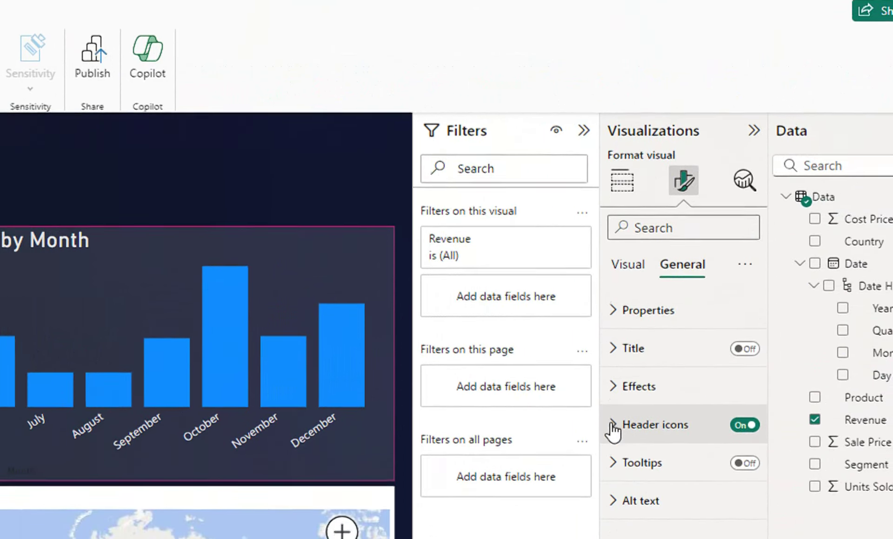
pyautogui.click(626, 269)
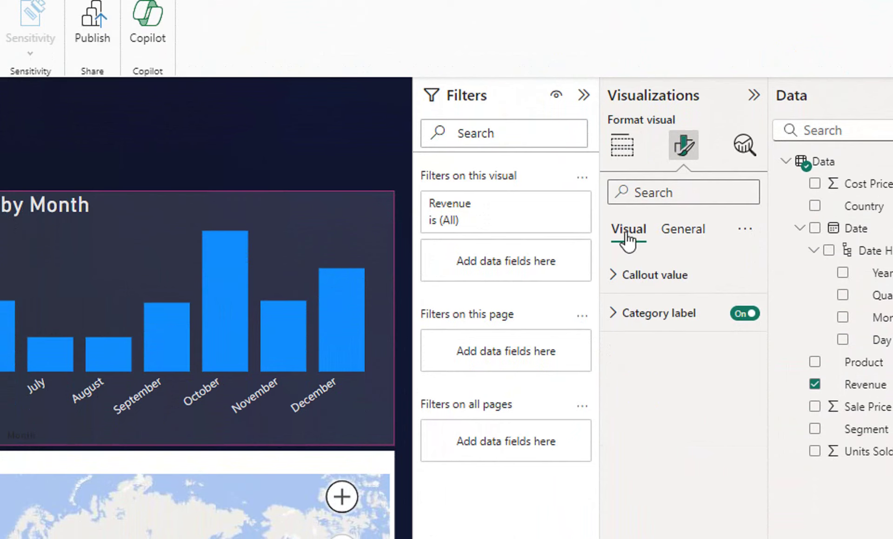
pyautogui.click(609, 278)
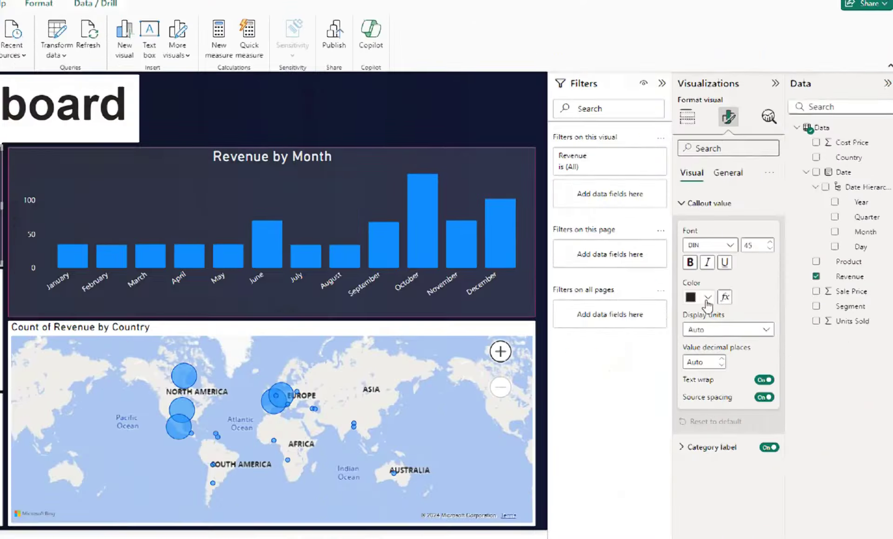
pyautogui.click(620, 415)
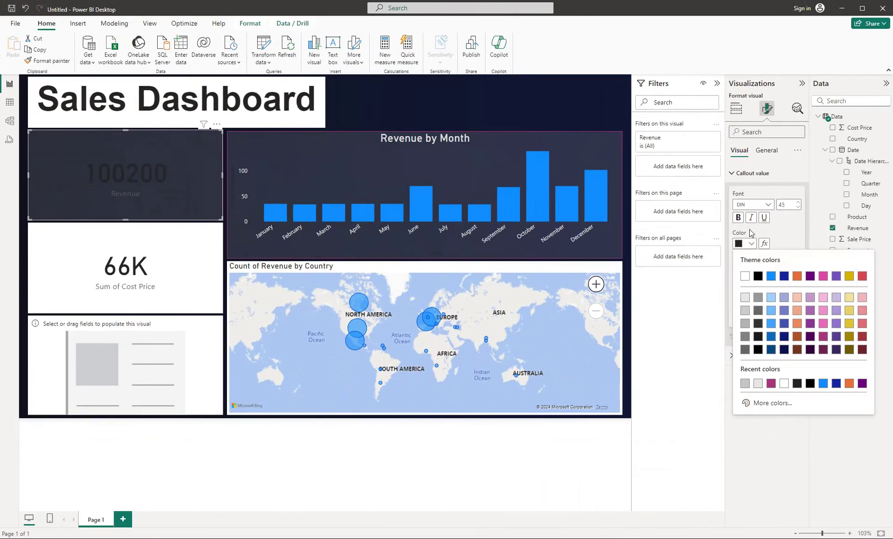
pyautogui.click(744, 298)
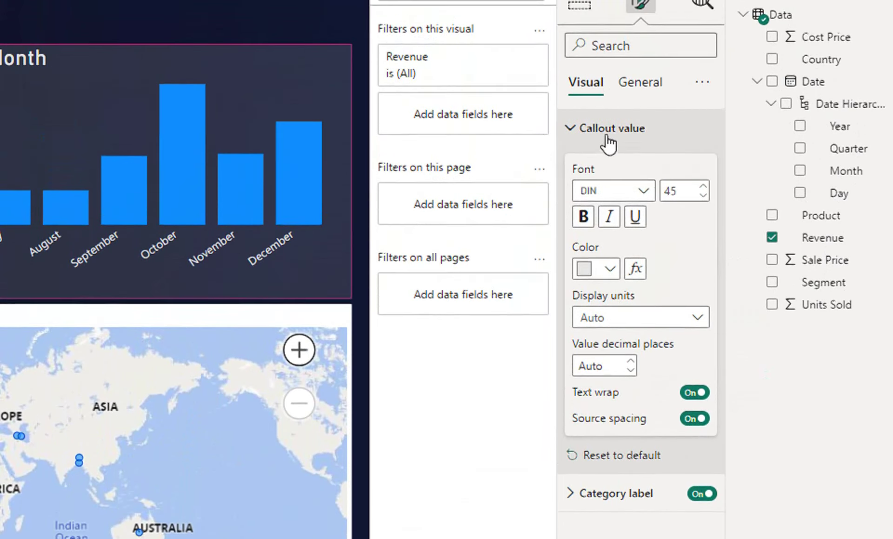
# - Set the Revenue card's category label to light grey with a font size of 18
pyautogui.click(566, 137)
pyautogui.click(566, 181)
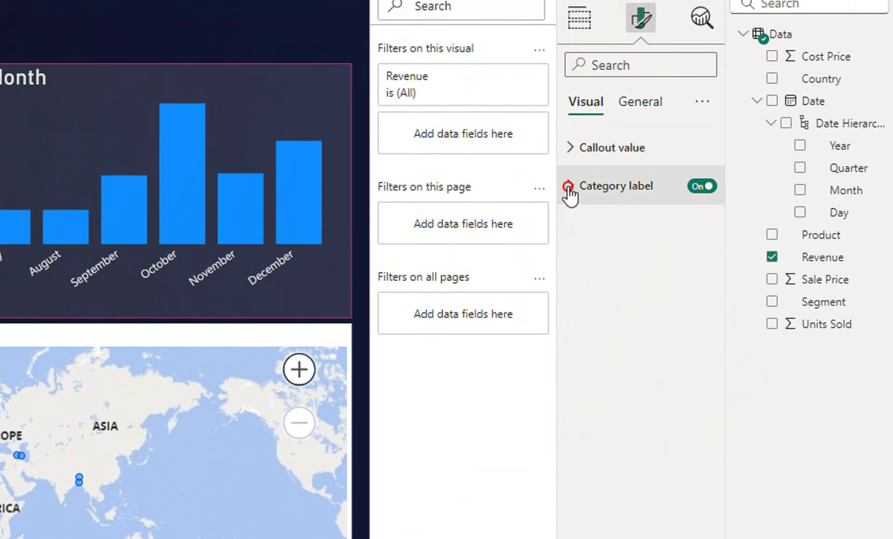
pyautogui.click(606, 326)
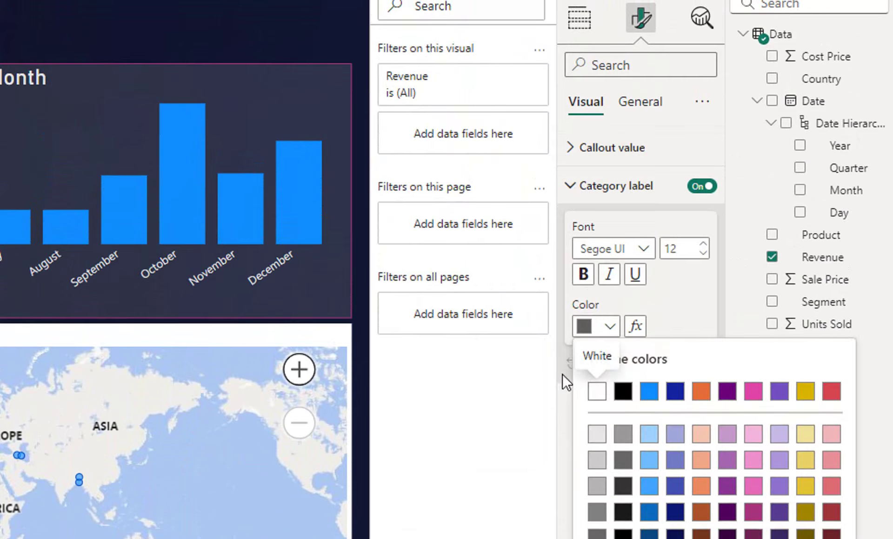
pyautogui.click(596, 408)
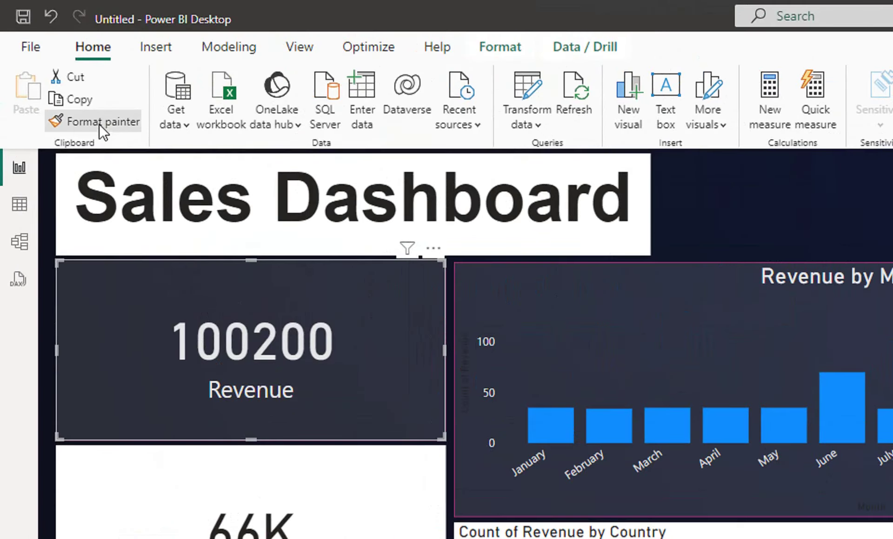
# - Copy the Revenue card's formatting to the Sum of Cost Price card and the empty card, and add Sale Price to the empty one
pyautogui.click(99, 124)
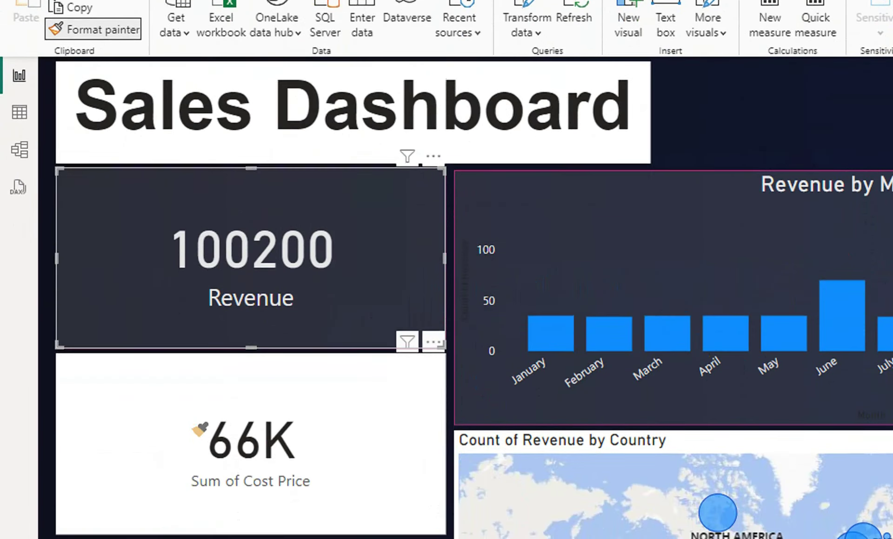
pyautogui.click(191, 520)
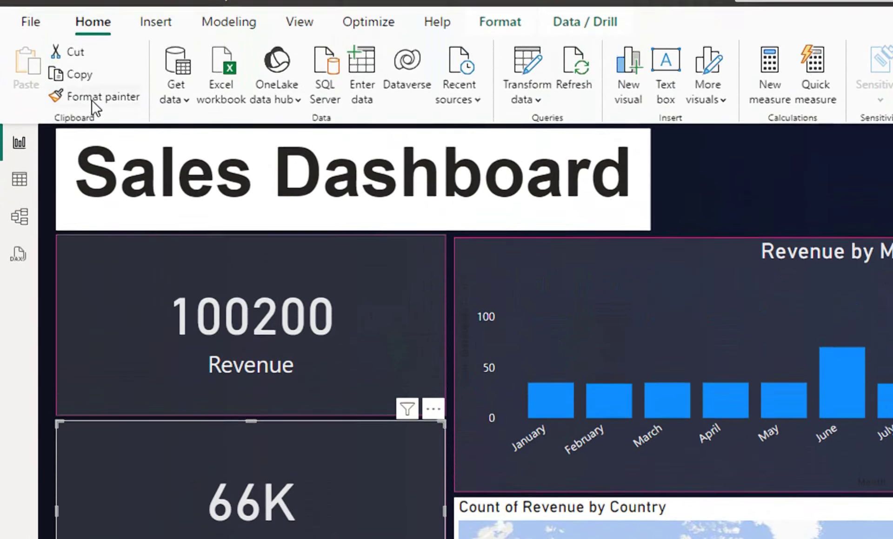
pyautogui.click(95, 14)
pyautogui.click(97, 523)
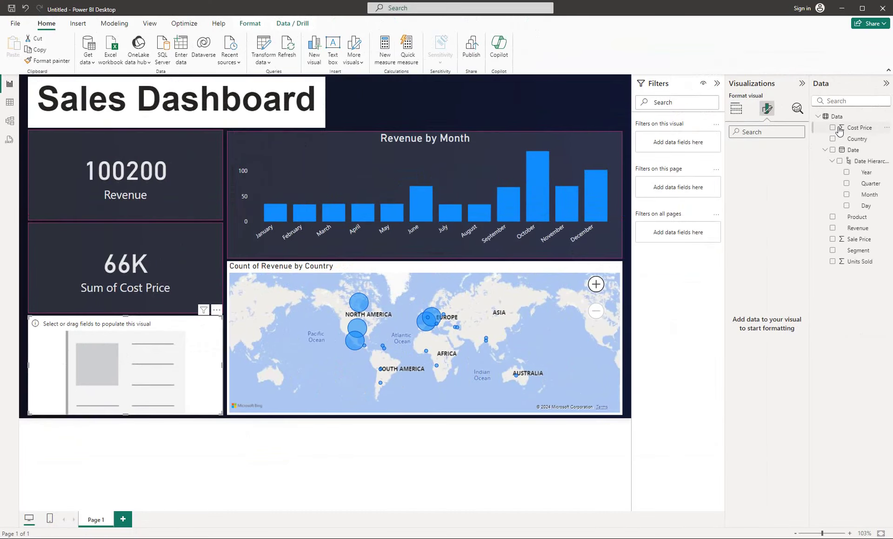
pyautogui.click(834, 240)
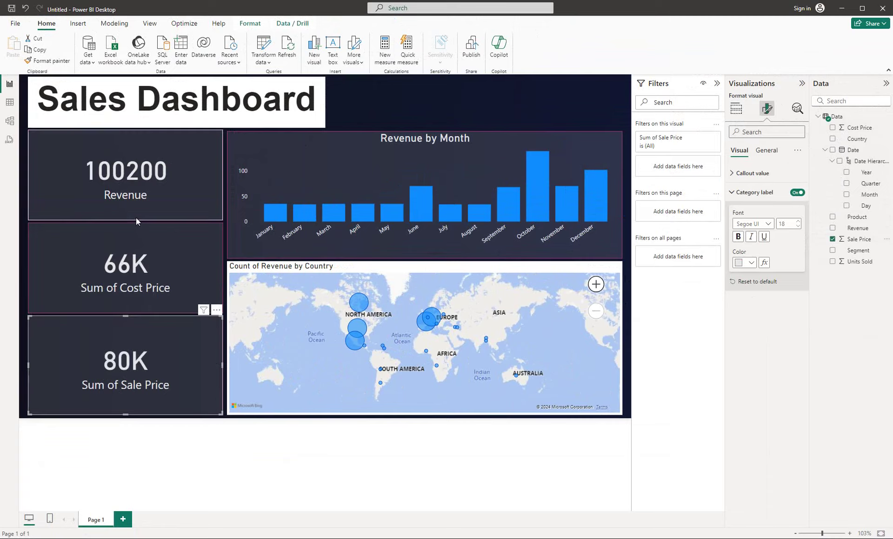
# - Copy the Revenue by Month chart's formatting onto the country map with Format painter
pyautogui.click(408, 494)
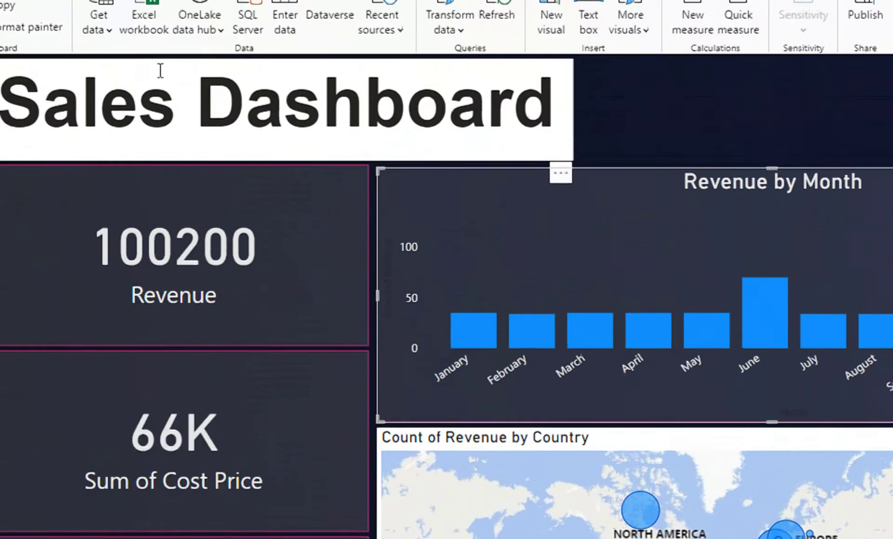
pyautogui.click(114, 124)
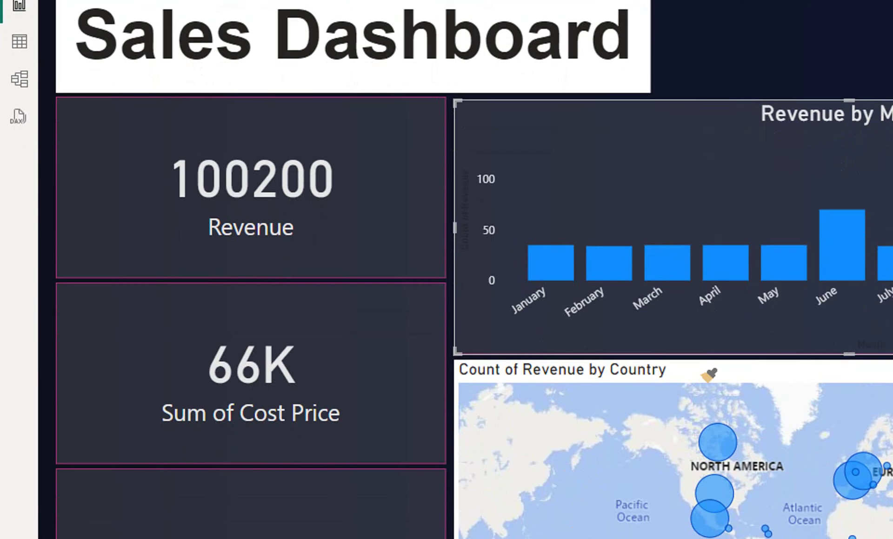
pyautogui.click(706, 374)
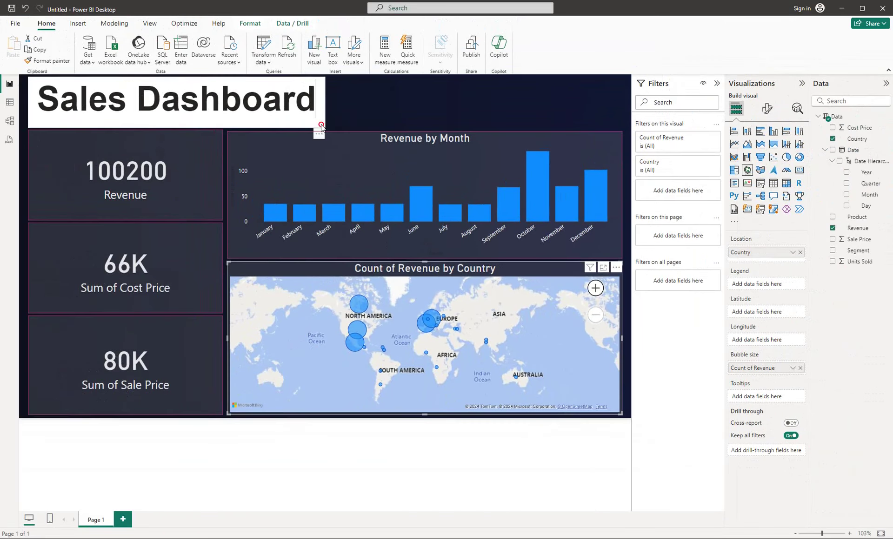
# - Set the background transparency of the Sales Dashboard title text box to 80%
pyautogui.click(320, 126)
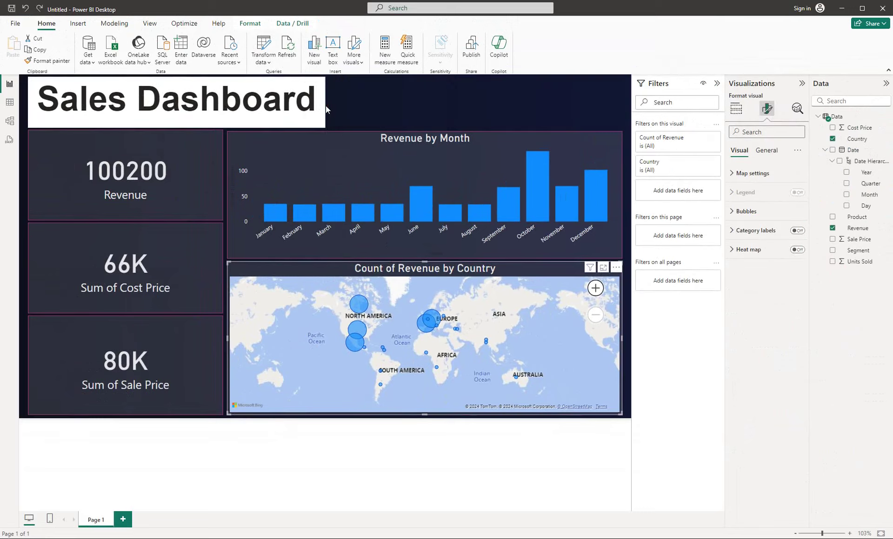
pyautogui.click(325, 110)
pyautogui.click(323, 109)
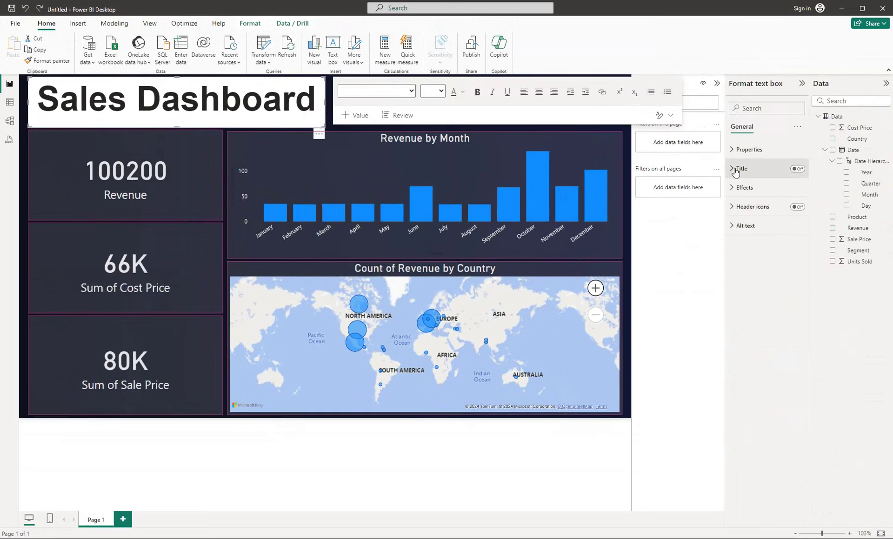
pyautogui.click(733, 187)
pyautogui.moveTo(763, 261); pyautogui.dragTo(774, 262)
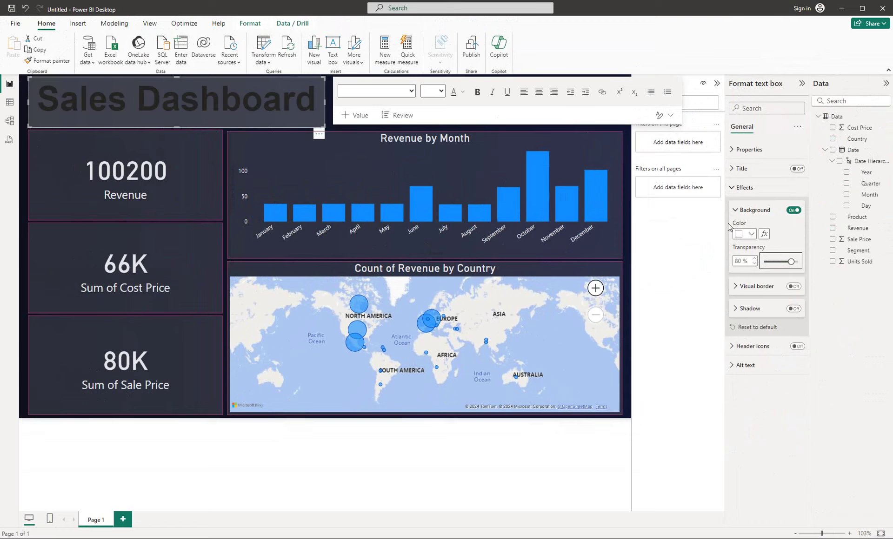
# - Change the font colour of the whole Sales Dashboard title text to light grey
pyautogui.click(733, 172)
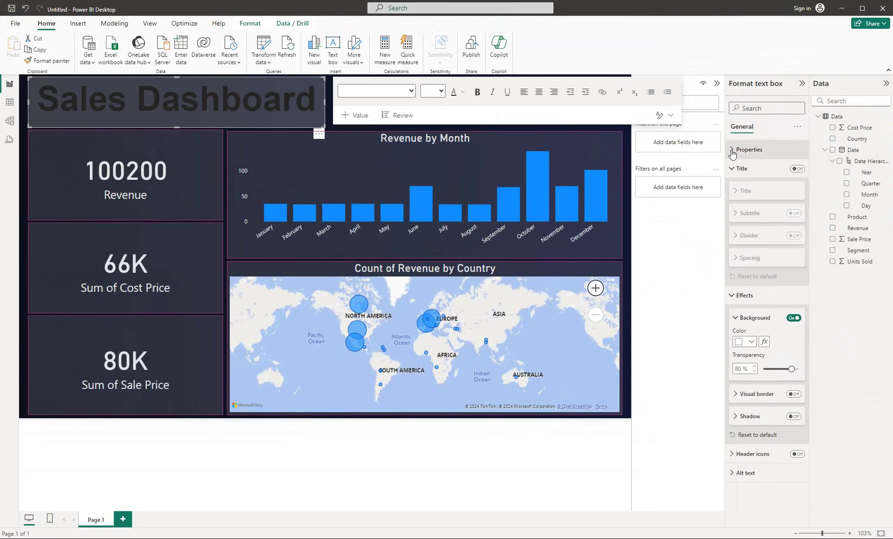
pyautogui.moveTo(317, 99); pyautogui.dragTo(15, 89)
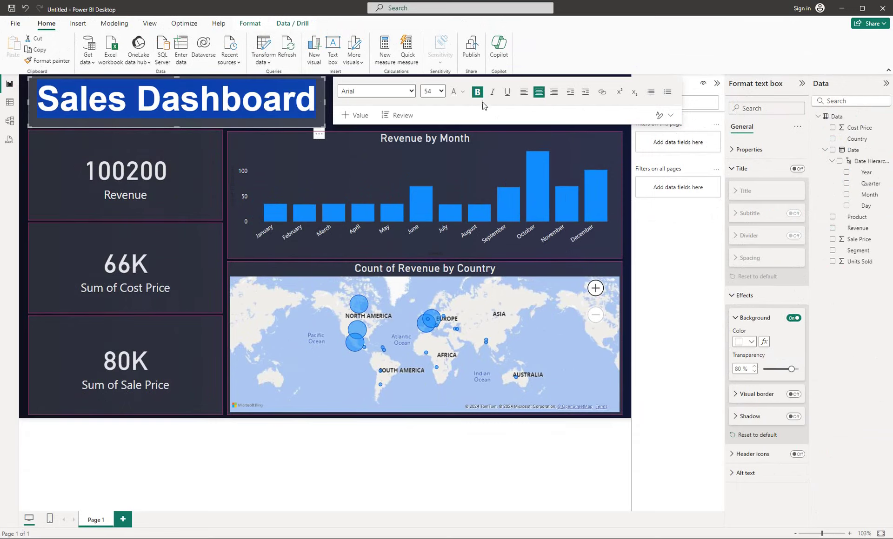
pyautogui.click(461, 92)
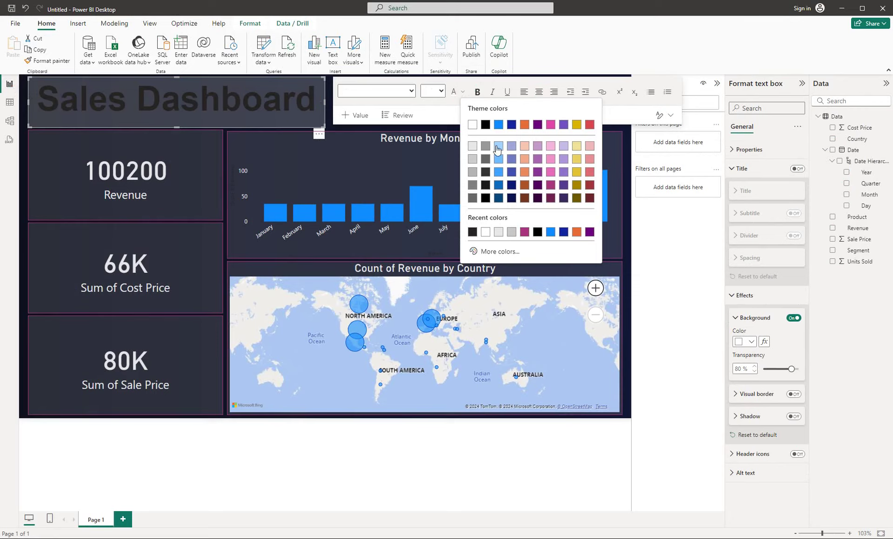
pyautogui.click(472, 146)
pyautogui.click(249, 109)
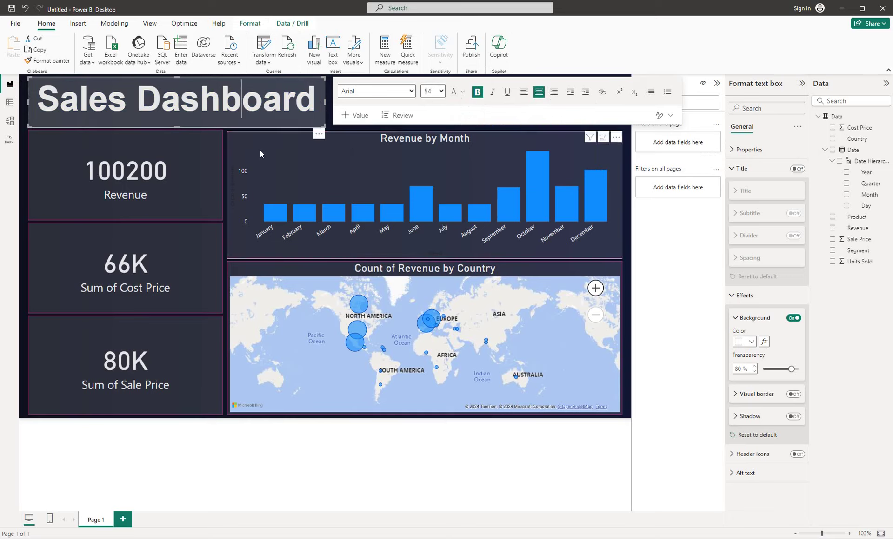
# - Add a slicer to the report page and populate it with the Product field
pyautogui.click(220, 167)
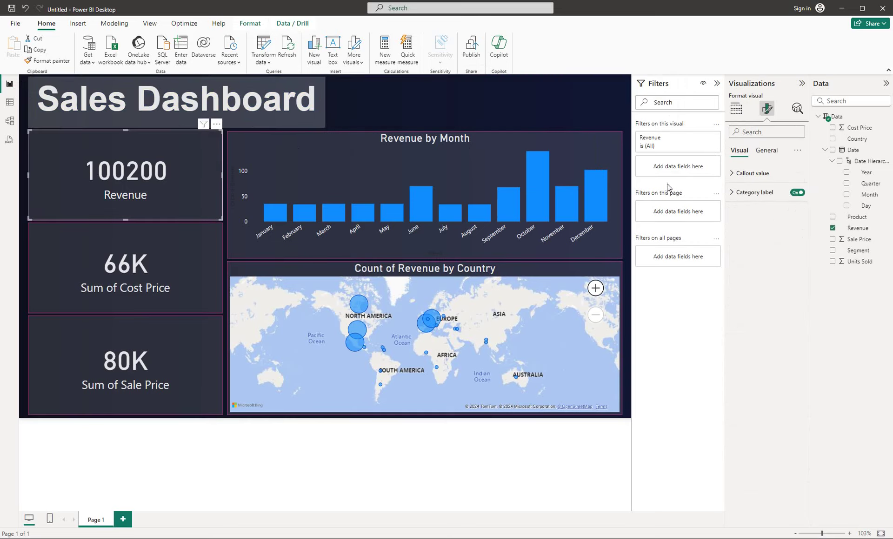
pyautogui.click(589, 112)
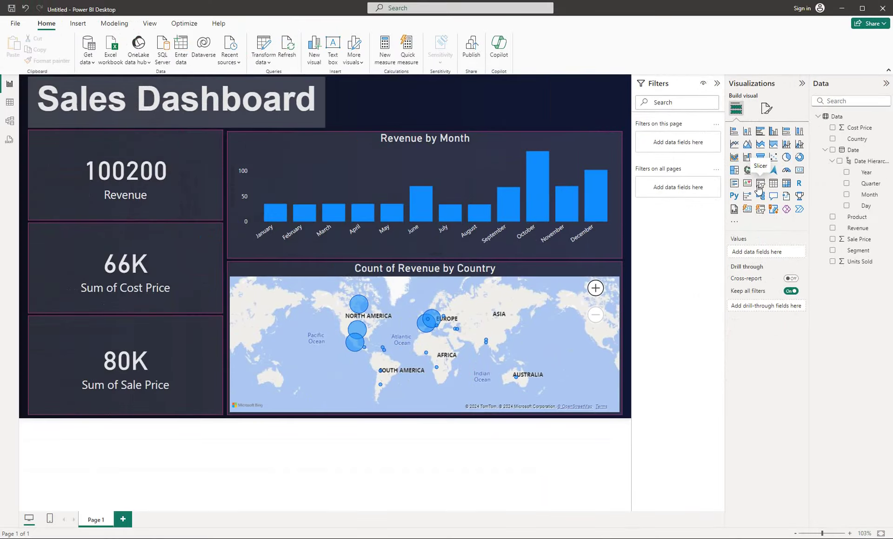
pyautogui.click(625, 293)
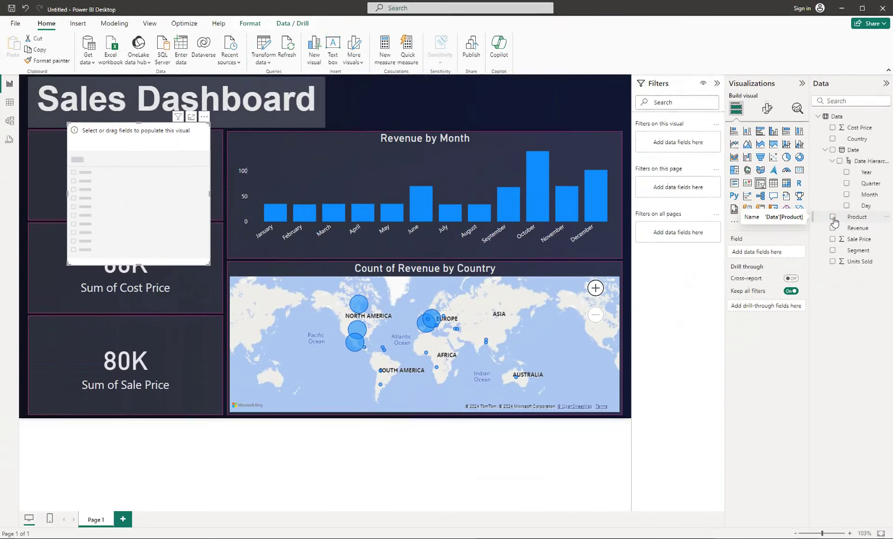
pyautogui.click(775, 412)
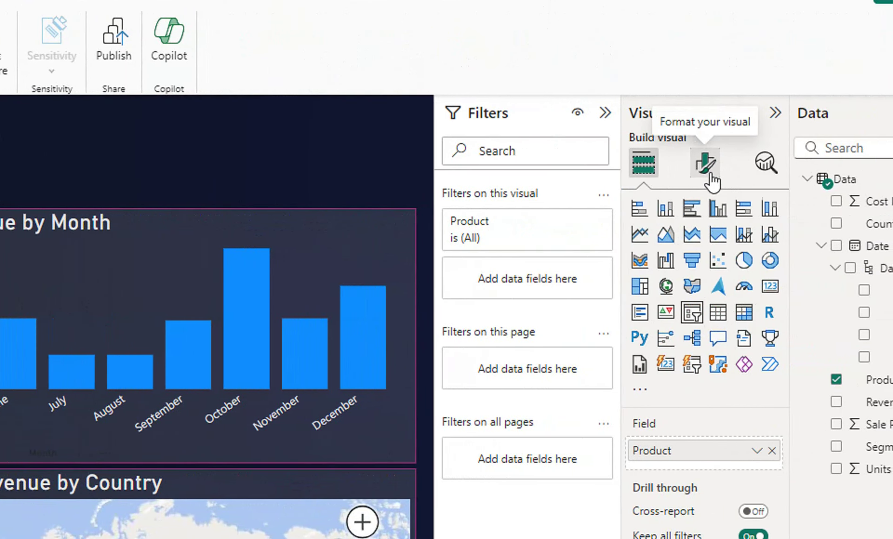
# - Set the Product slicer's style to Tile in its slicer settings
pyautogui.click(708, 172)
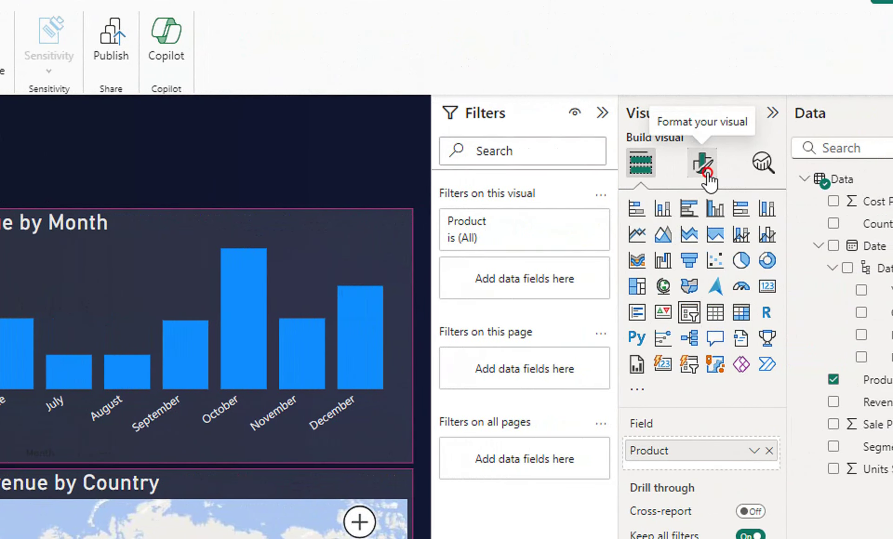
pyautogui.click(635, 299)
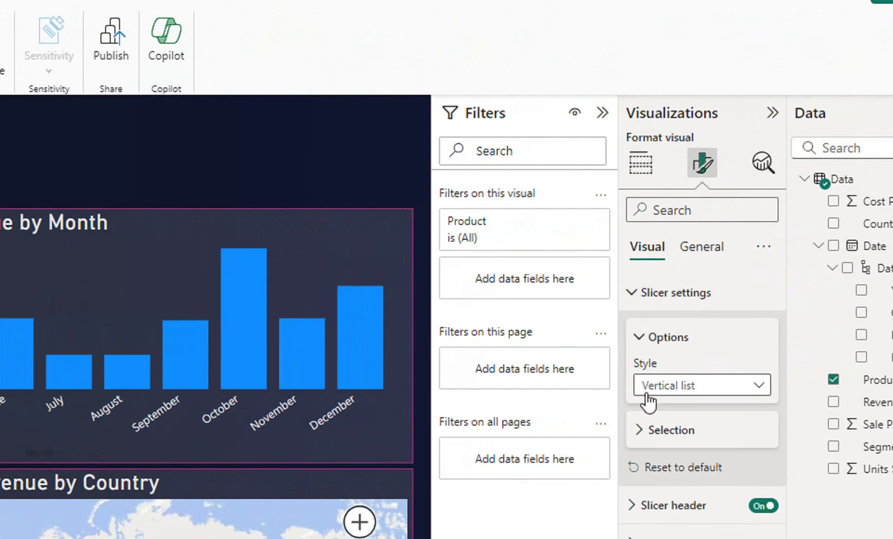
pyautogui.click(754, 389)
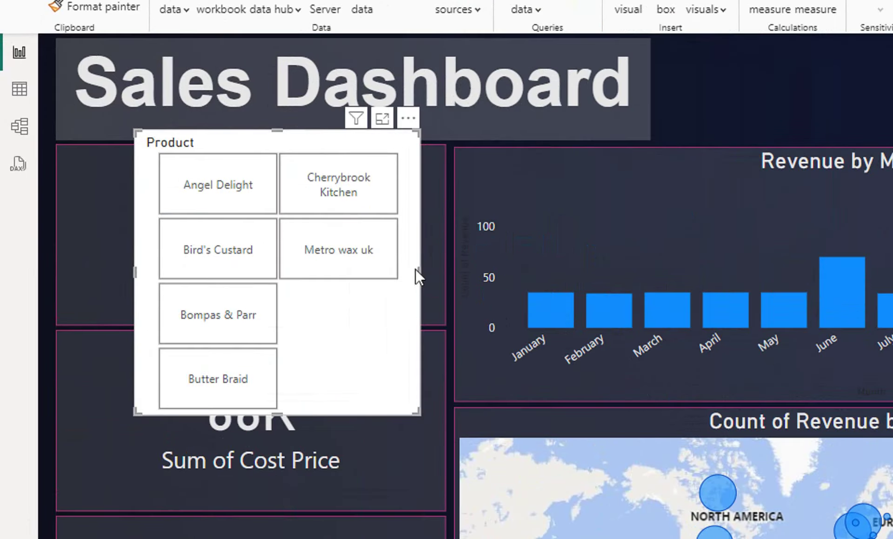
# - Widen the Product slicer, reduce its height to two rows of tiles and move it up beside the title
pyautogui.moveTo(209, 194); pyautogui.dragTo(331, 194)
pyautogui.moveTo(662, 272); pyautogui.dragTo(881, 248)
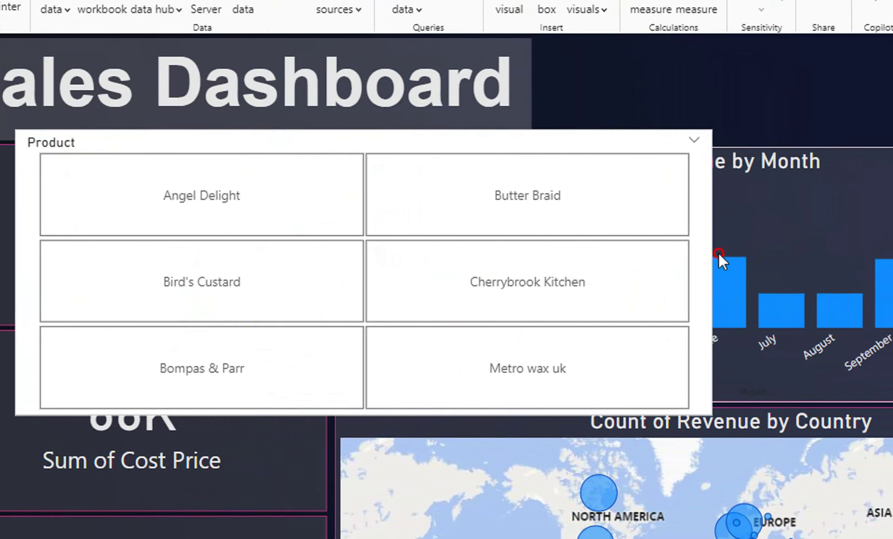
pyautogui.moveTo(712, 247); pyautogui.dragTo(701, 249)
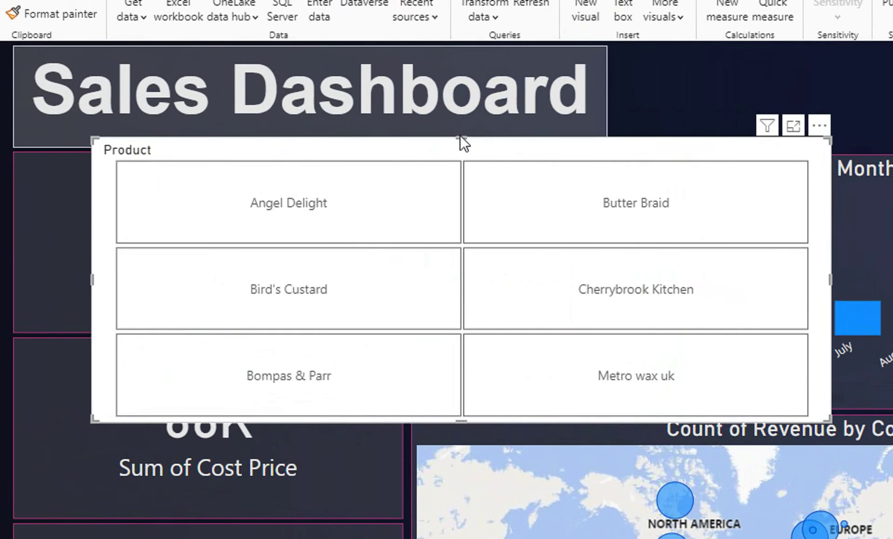
pyautogui.moveTo(421, 132); pyautogui.dragTo(451, 255)
pyautogui.moveTo(627, 265); pyautogui.dragTo(892, 63)
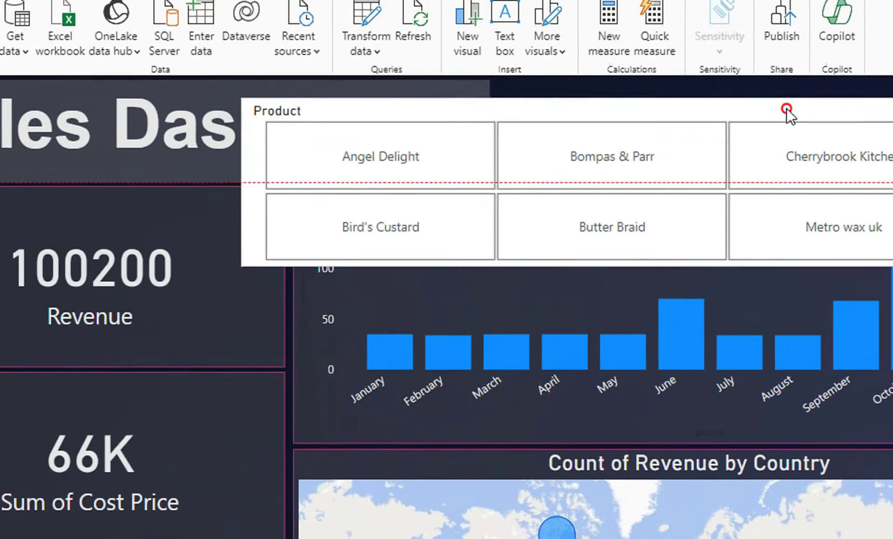
pyautogui.moveTo(735, 135); pyautogui.dragTo(743, 133)
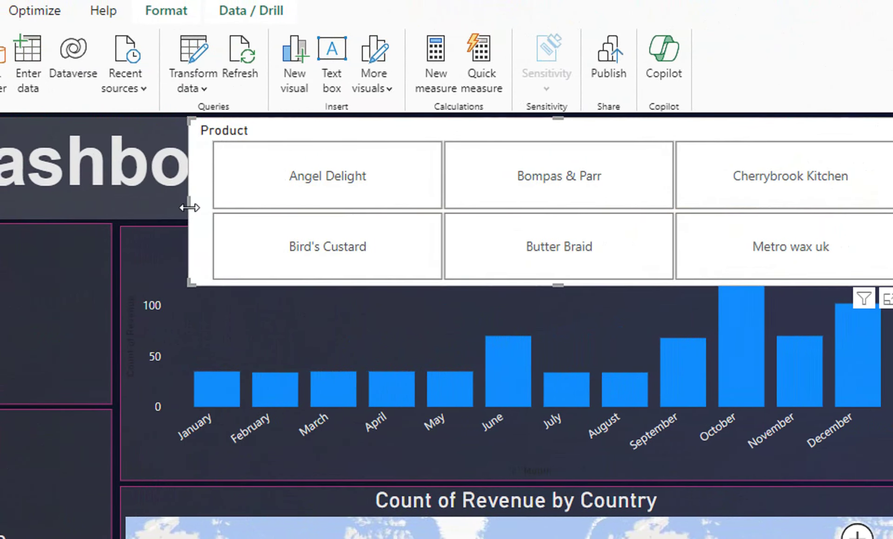
# - Narrow and flatten the Product slicer to one row of six tiles, fitted beside the title and above the Revenue by Month chart
pyautogui.moveTo(190, 207); pyautogui.dragTo(313, 213)
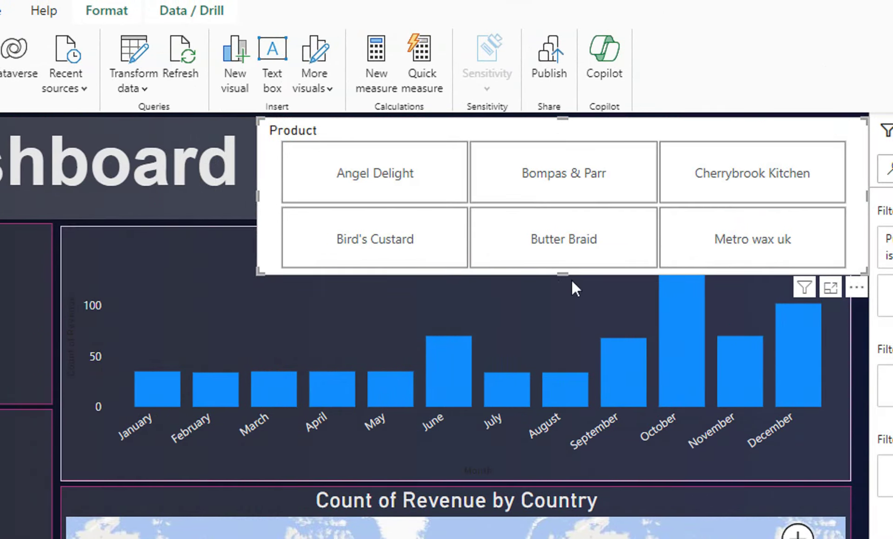
pyautogui.moveTo(566, 267); pyautogui.dragTo(560, 192)
pyautogui.moveTo(552, 148)
pyautogui.mouseDown()
pyautogui.moveTo(546, 131)
pyautogui.moveTo(523, 135)
pyautogui.moveTo(540, 145)
pyautogui.mouseUp()
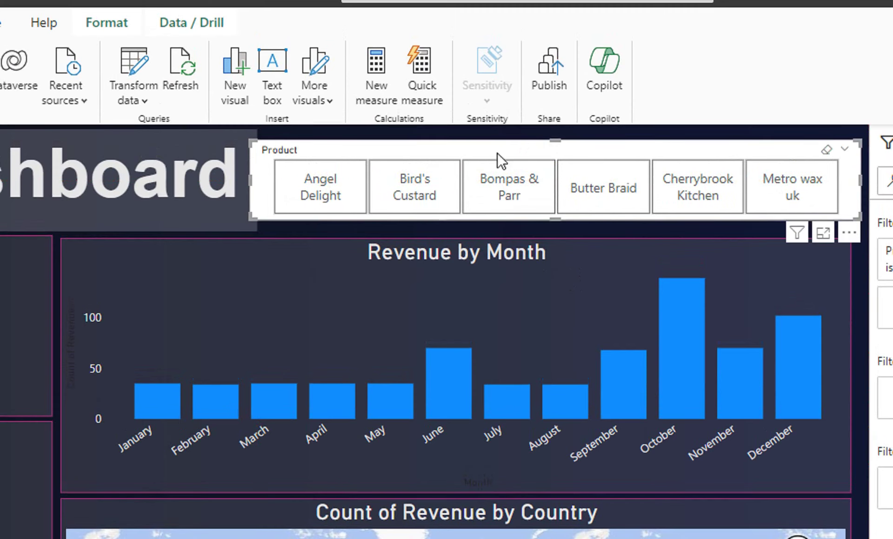
# - Try to copy the Sales Dashboard title's formatting onto the Product slicer with Format painter
pyautogui.click(27, 172)
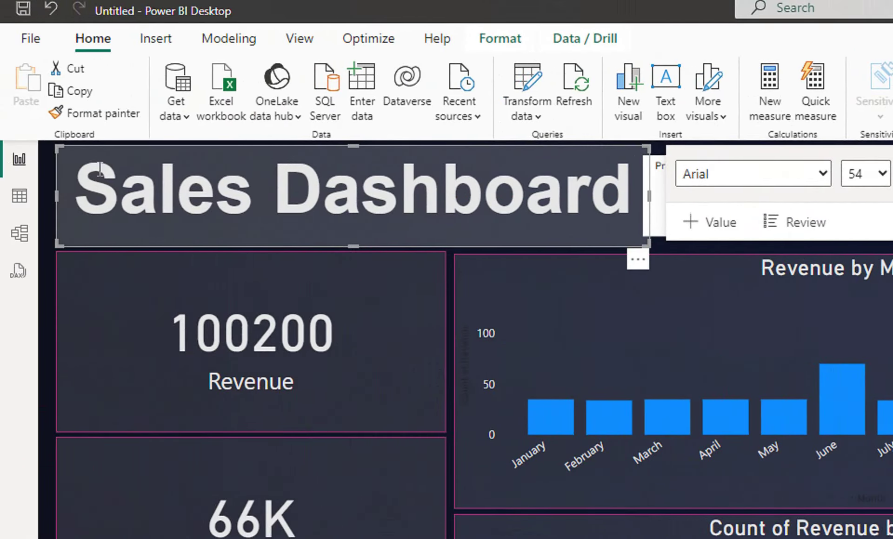
pyautogui.click(90, 113)
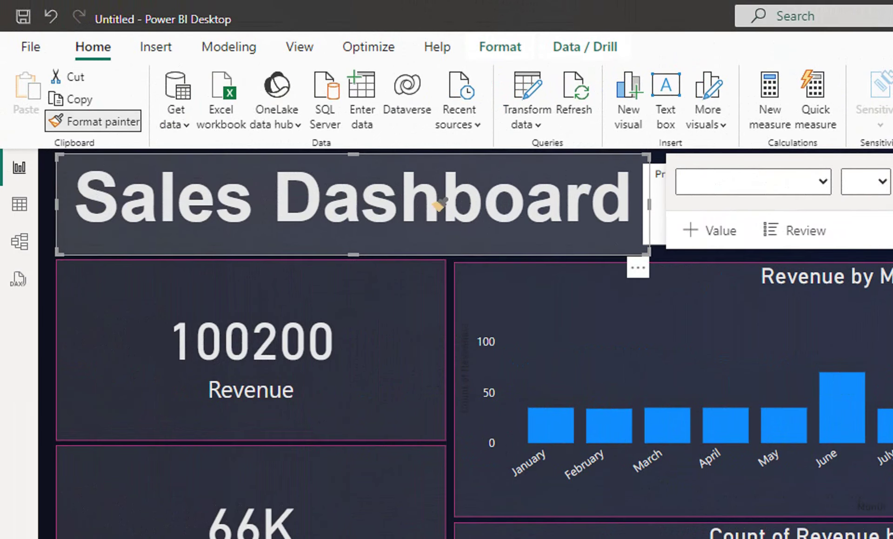
pyautogui.click(659, 184)
# - Copy the Revenue card's formatting onto the Product slicer with Format painter
pyautogui.click(355, 298)
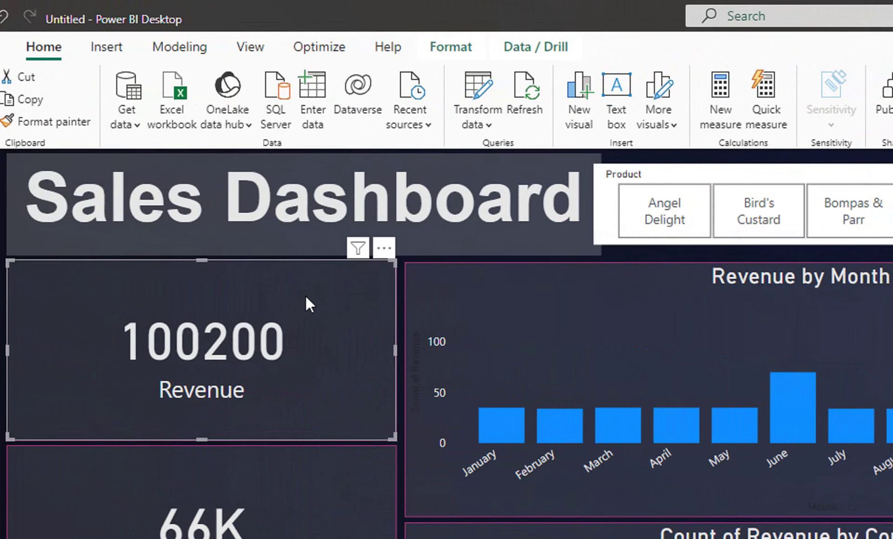
pyautogui.click(70, 122)
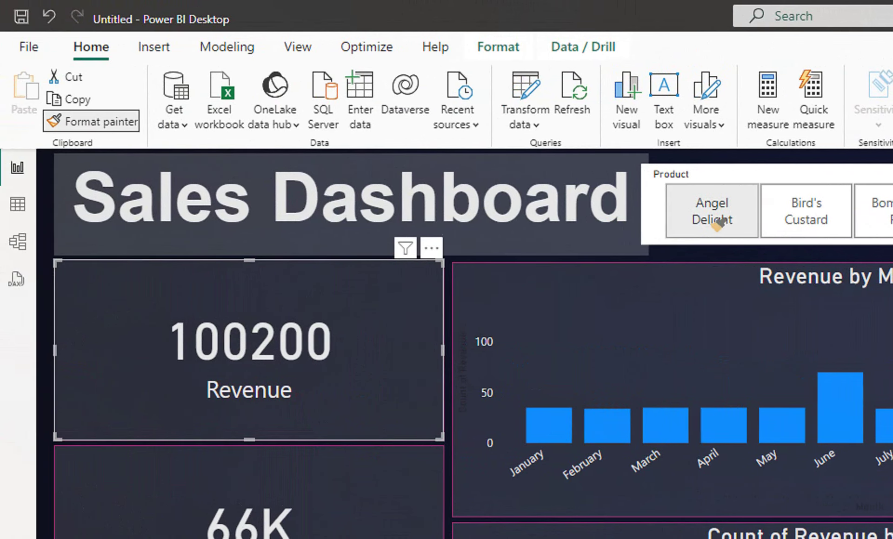
pyautogui.click(718, 186)
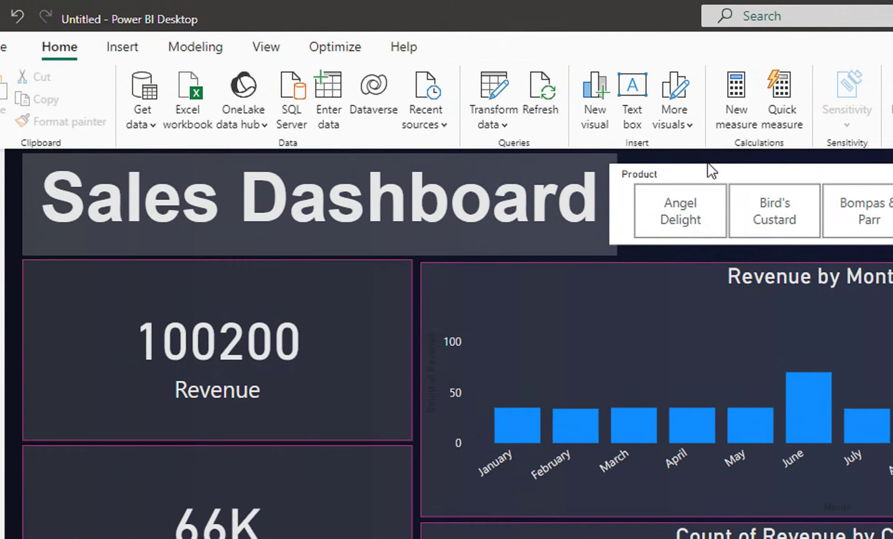
pyautogui.click(624, 197)
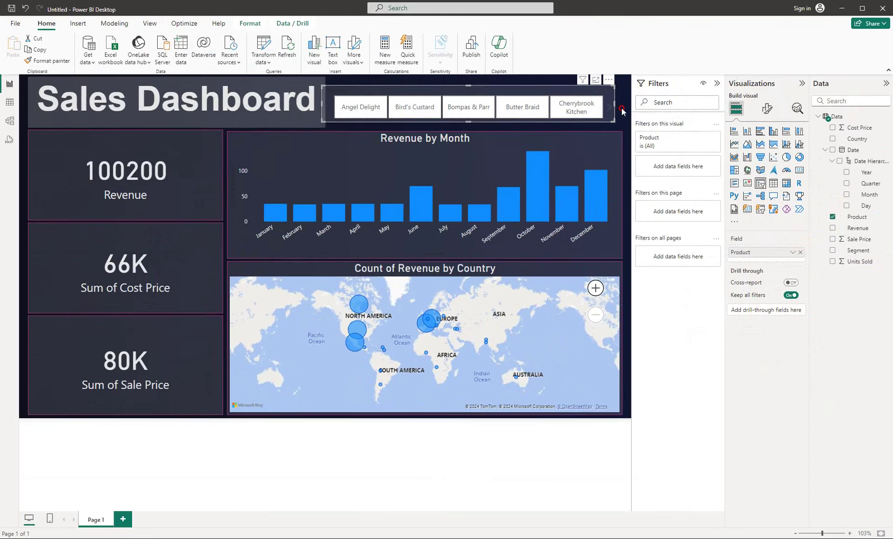
pyautogui.click(622, 110)
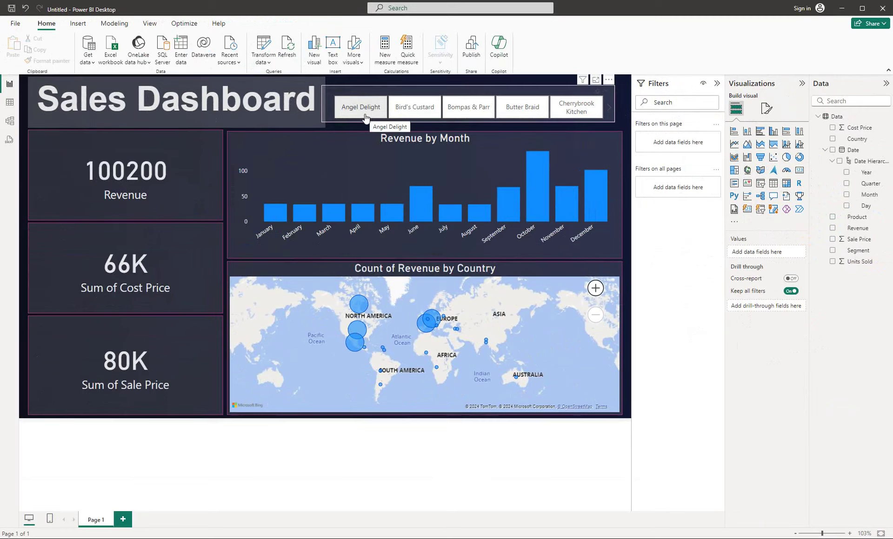
# - Review the style choices available for the Product slicer, keeping it on Tile
pyautogui.click(608, 111)
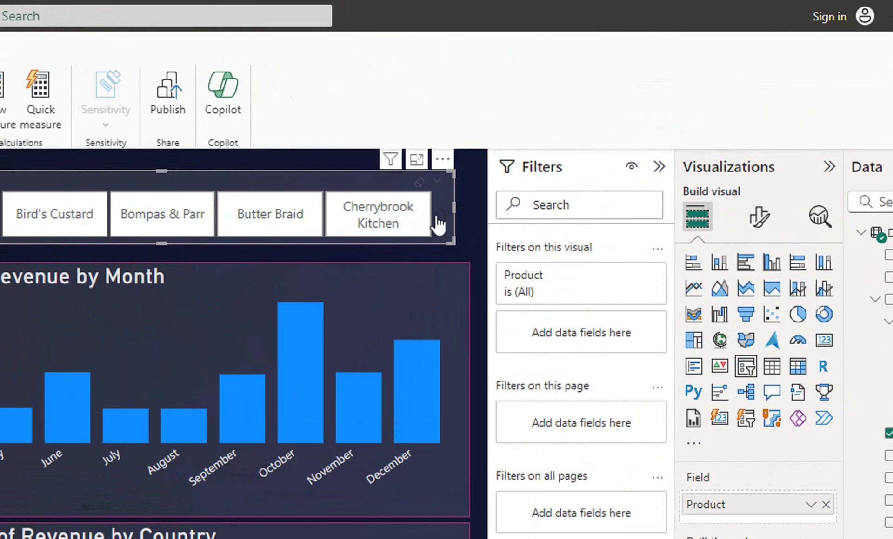
pyautogui.click(759, 217)
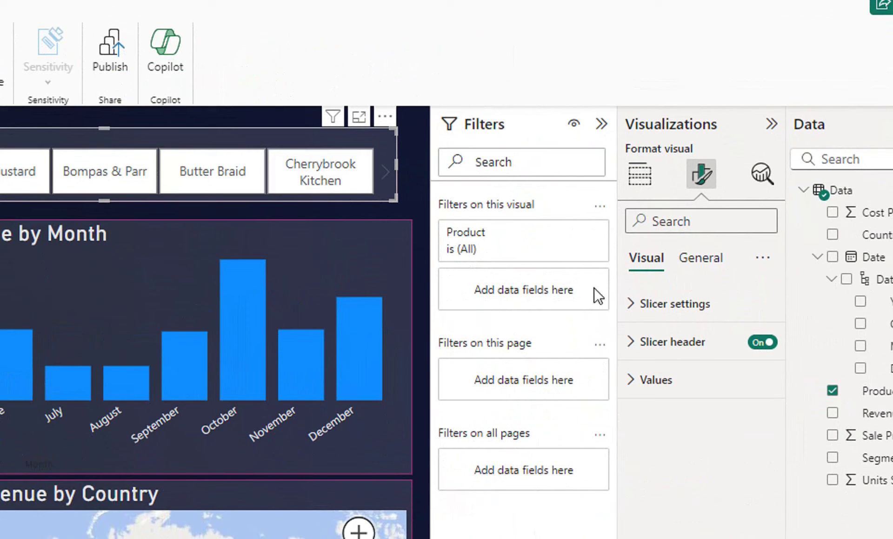
pyautogui.click(630, 305)
pyautogui.click(757, 397)
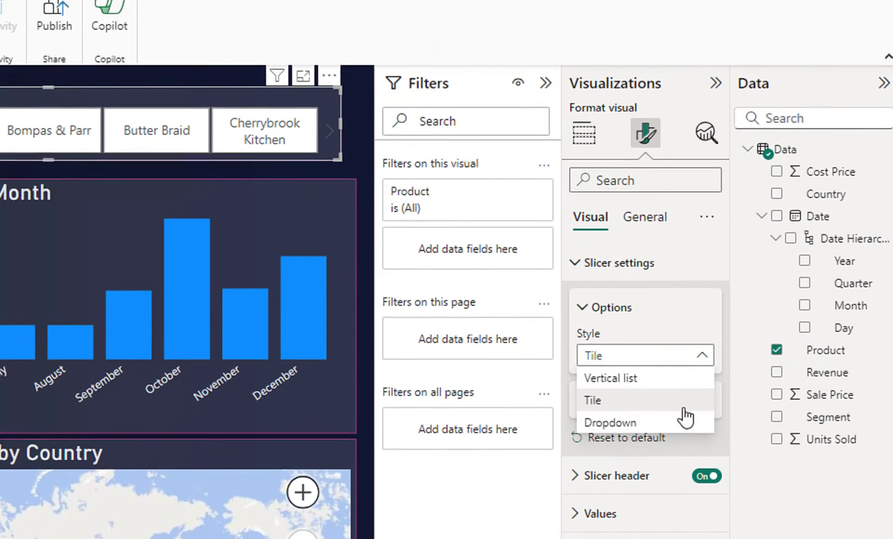
pyautogui.click(353, 135)
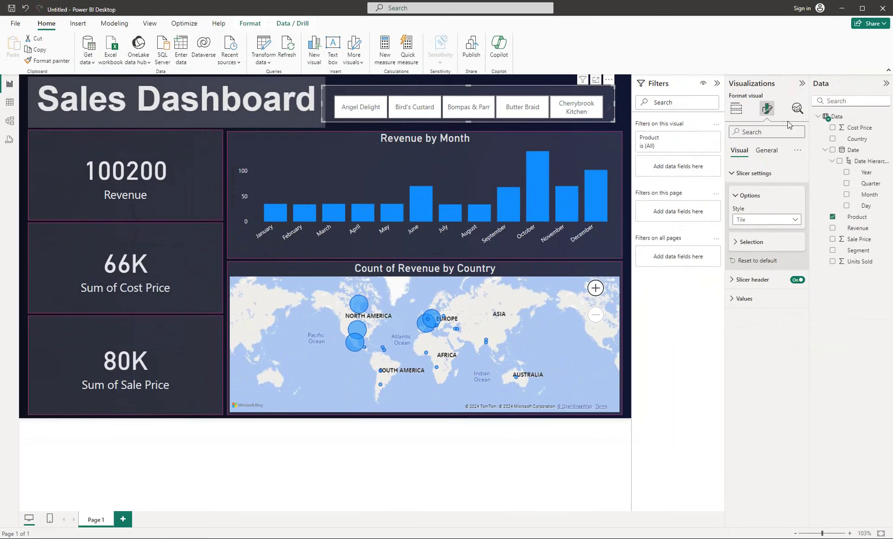
pyautogui.click(623, 98)
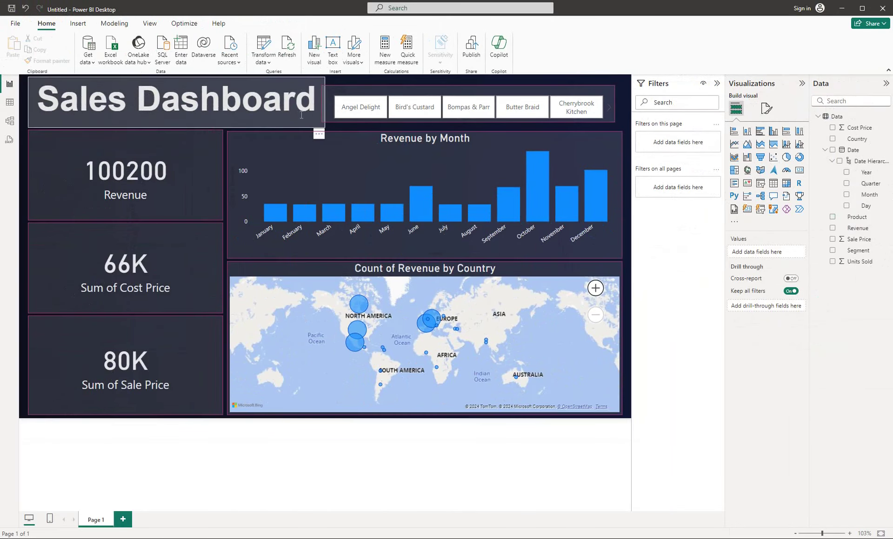
# - Test the slicer by filtering the report by Angel Delight, Bompas & Parr and Cherrybrook Kitchen, and clear the selection
pyautogui.click(363, 116)
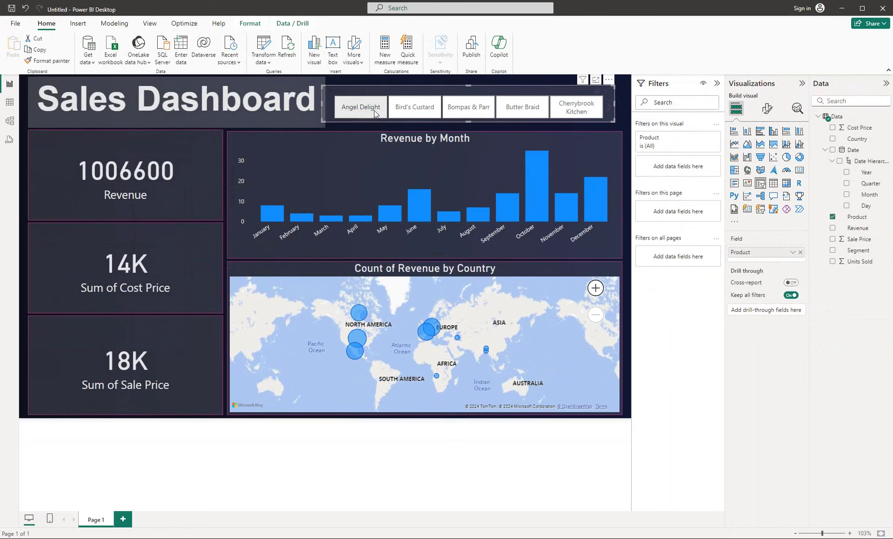
pyautogui.click(467, 108)
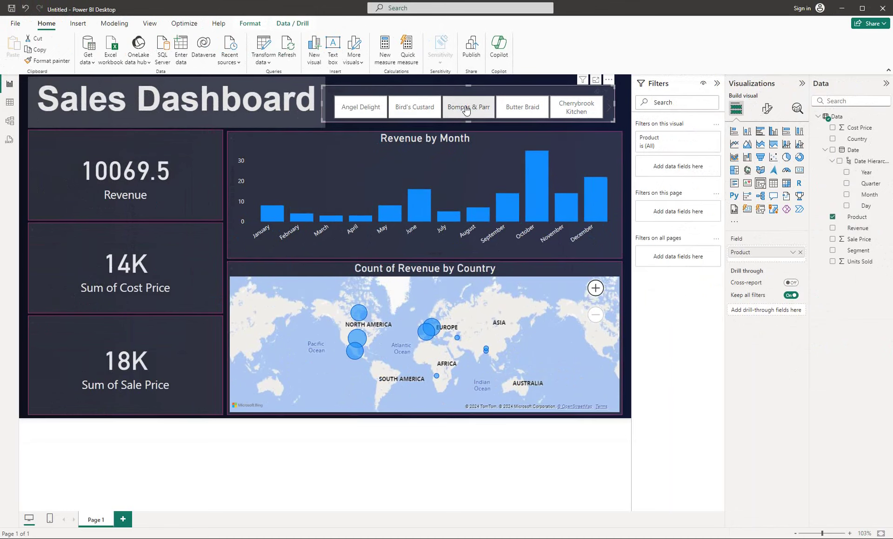
pyautogui.click(563, 109)
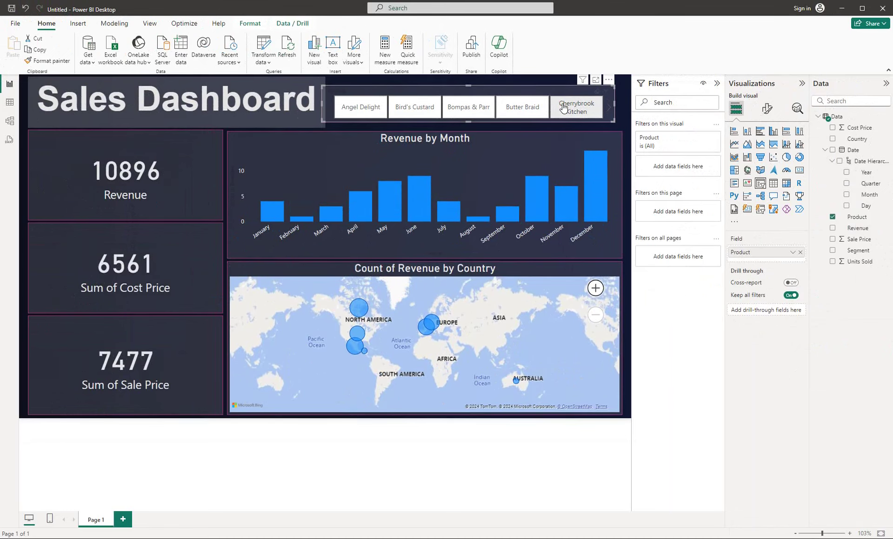
pyautogui.click(563, 118)
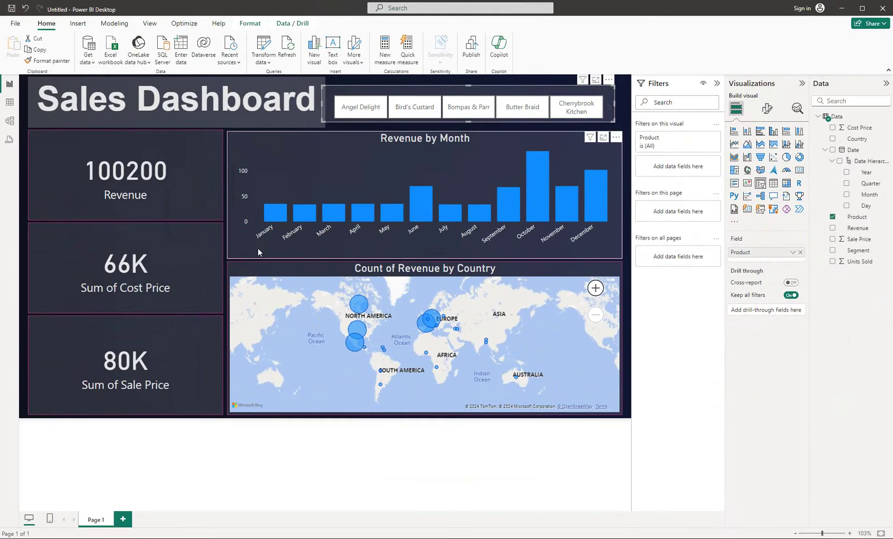
# - Filter the report by each visible product in turn, from Angel Delight through to Cherrybrook Kitchen, leaving the last one selected
pyautogui.click(350, 113)
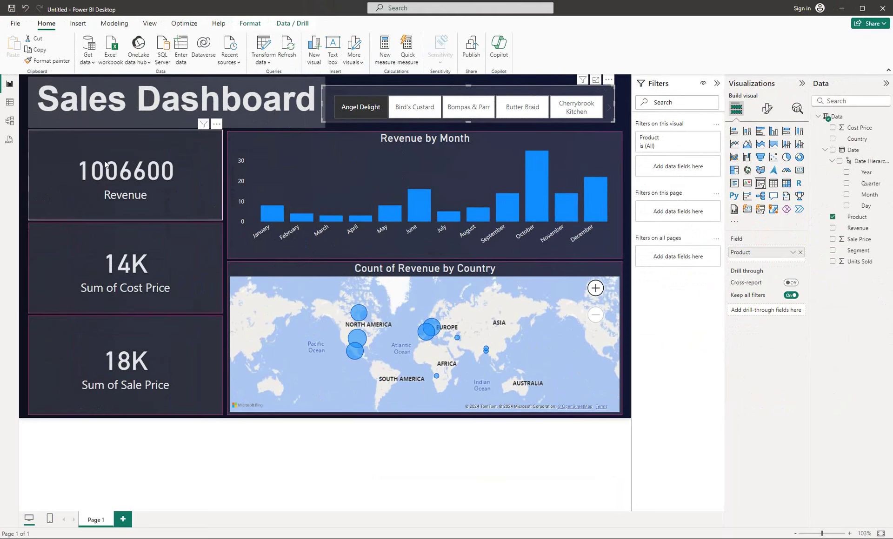
pyautogui.click(411, 112)
pyautogui.click(467, 113)
pyautogui.click(528, 110)
pyautogui.click(560, 108)
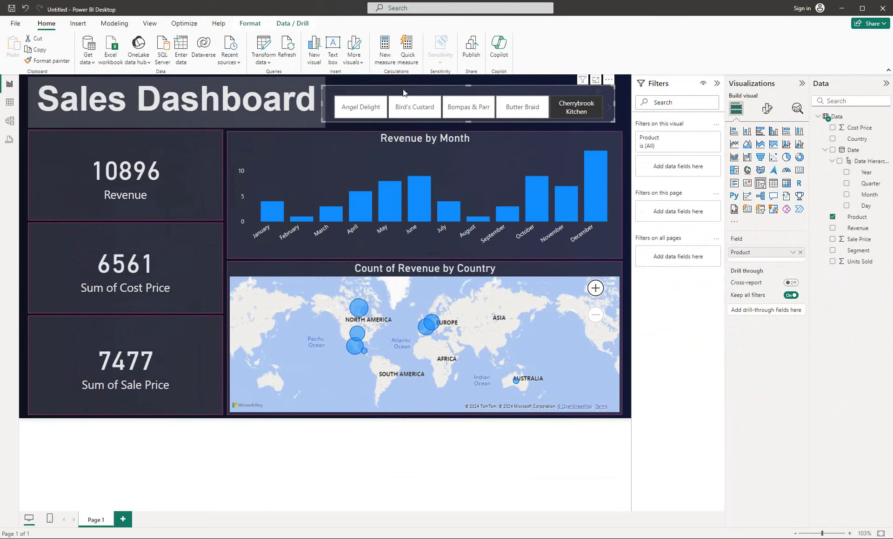
pyautogui.click(623, 96)
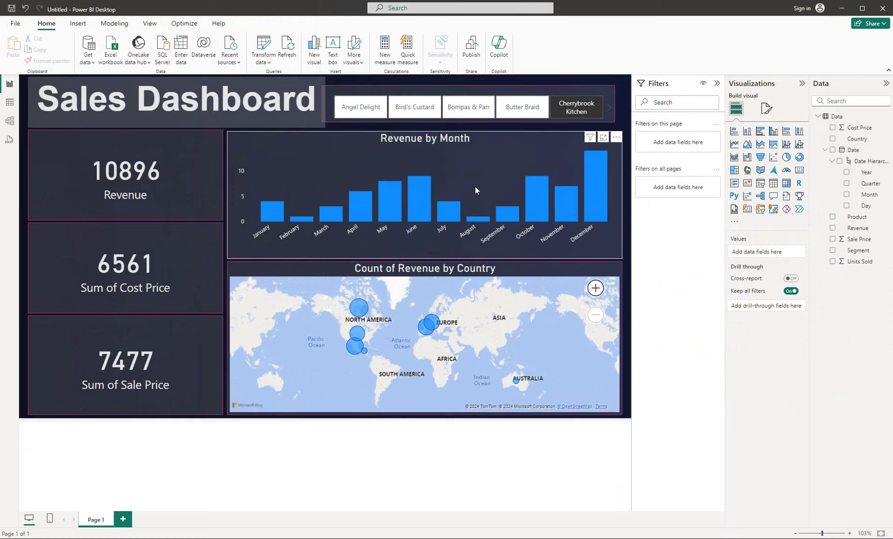
pyautogui.click(16, 24)
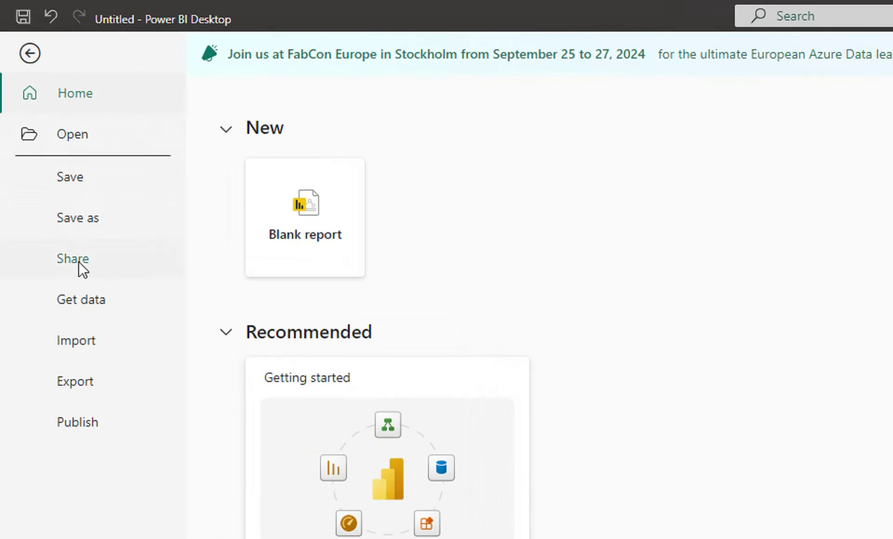
pyautogui.press('Escape')
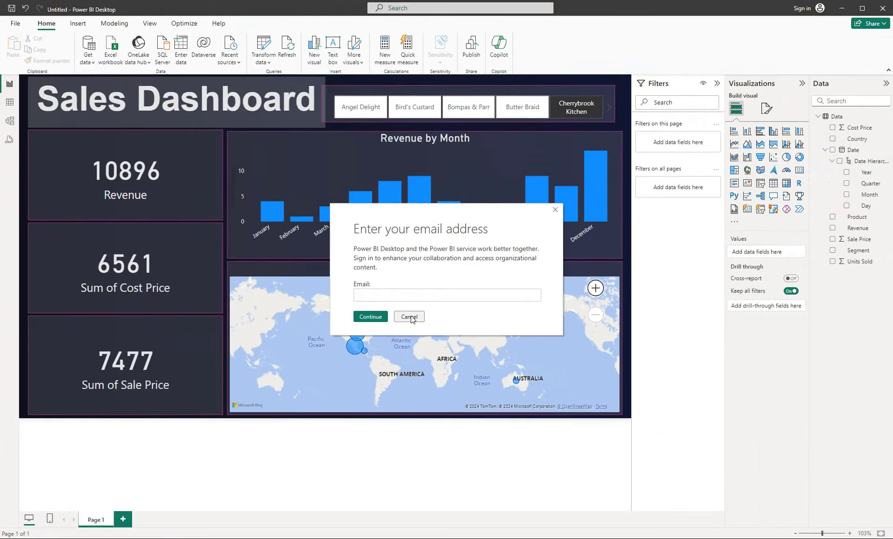
pyautogui.click(409, 317)
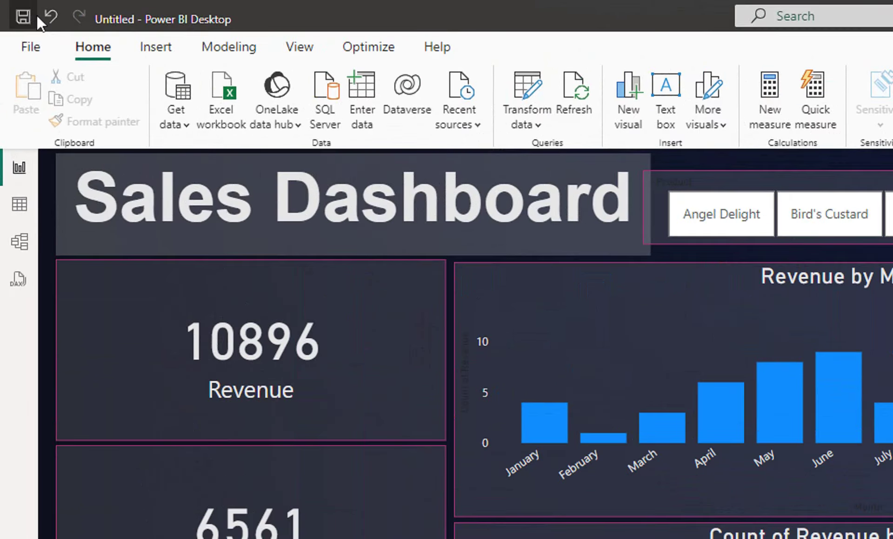
# - Save the report in the Documents folder under the name "Power bi sales dashboard"
pyautogui.click(23, 18)
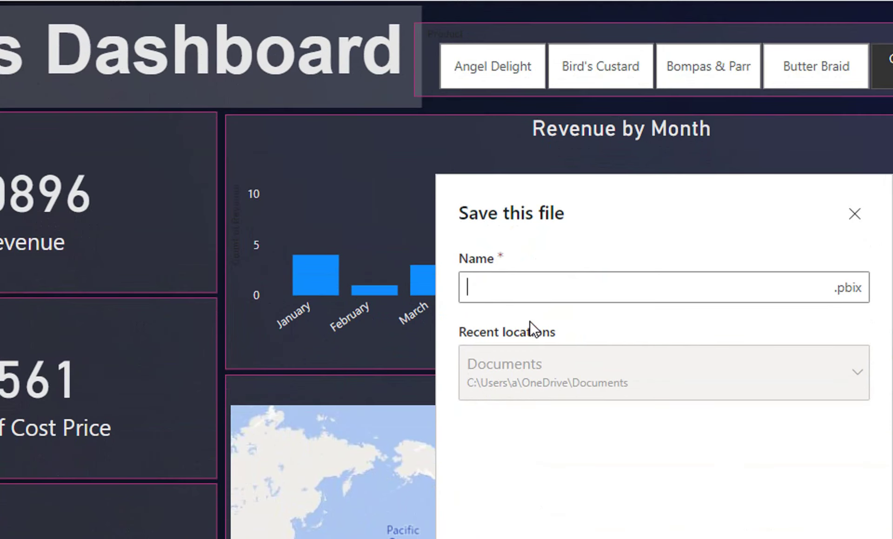
pyautogui.write('Powerbisales')
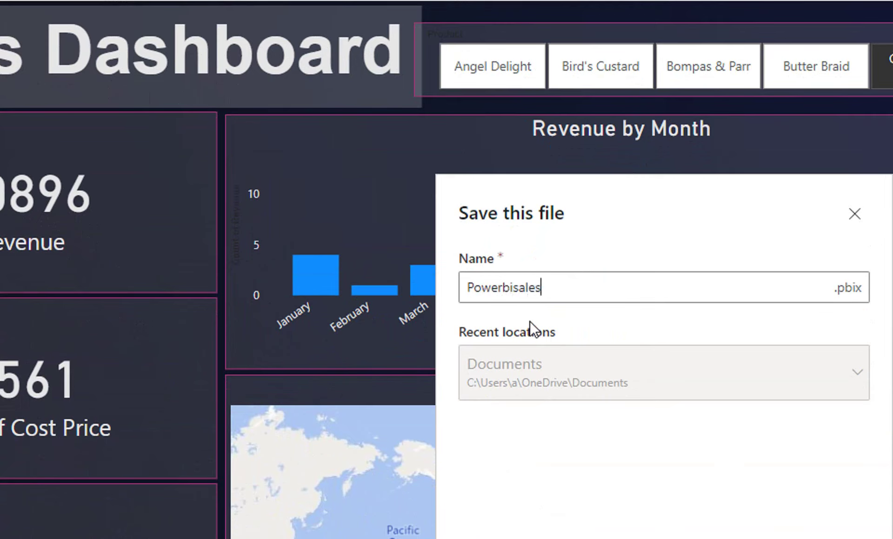
pyautogui.write('dashboard')
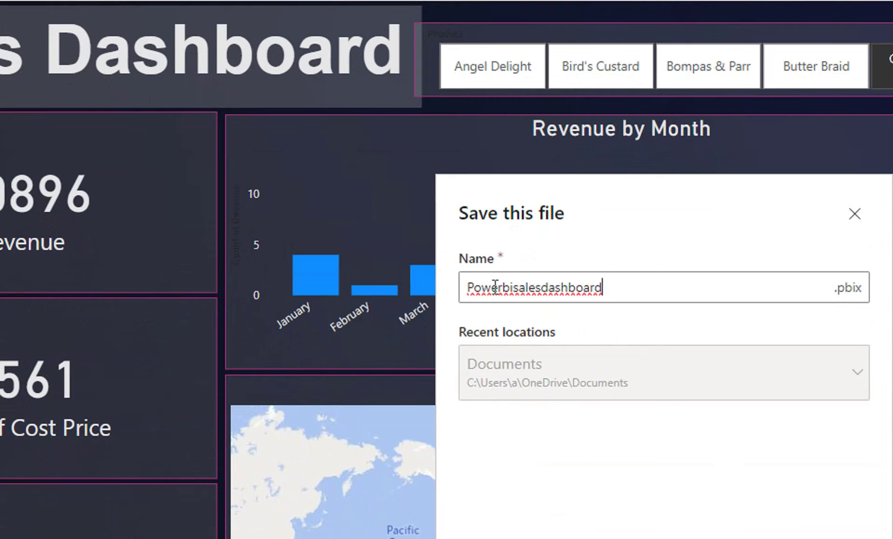
pyautogui.click(512, 287)
pyautogui.click(544, 288)
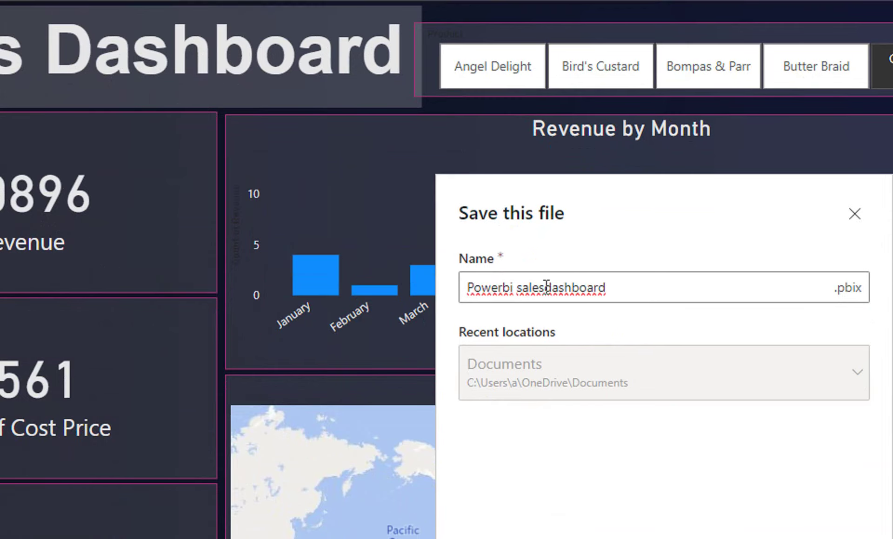
pyautogui.click(501, 286)
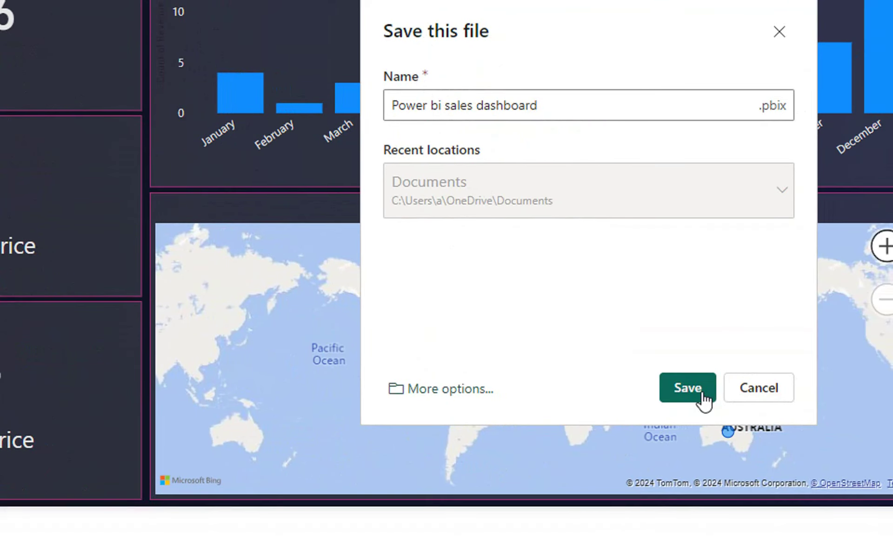
pyautogui.click(739, 409)
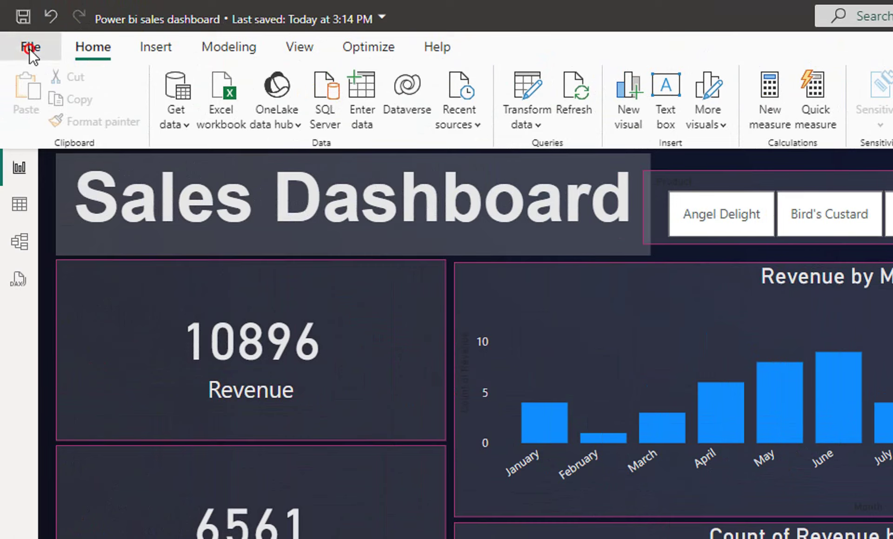
# - Try to publish the report to Power BI, cancelling at the email sign-in request
pyautogui.click(30, 48)
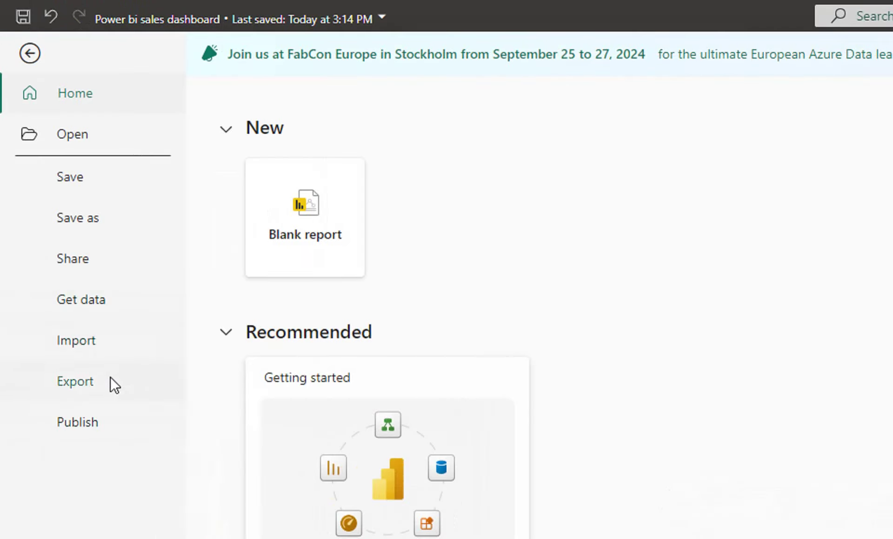
pyautogui.click(122, 421)
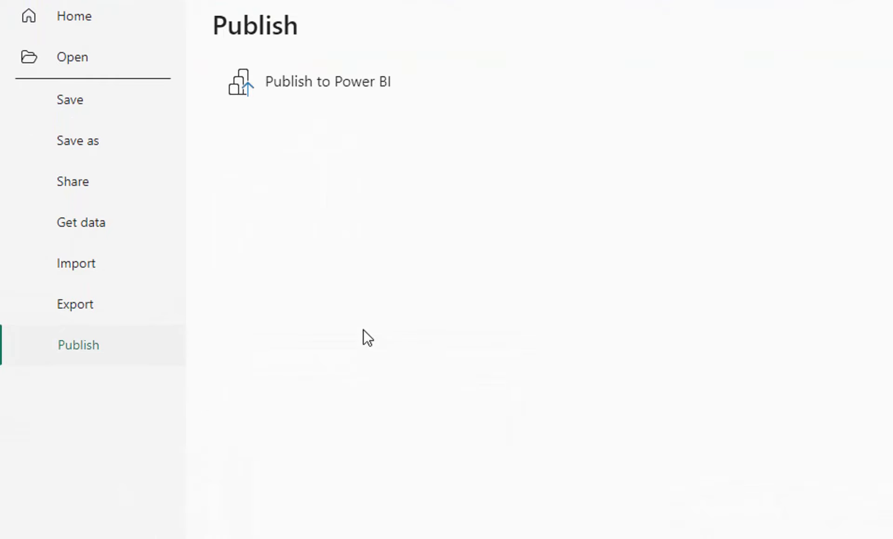
pyautogui.click(341, 91)
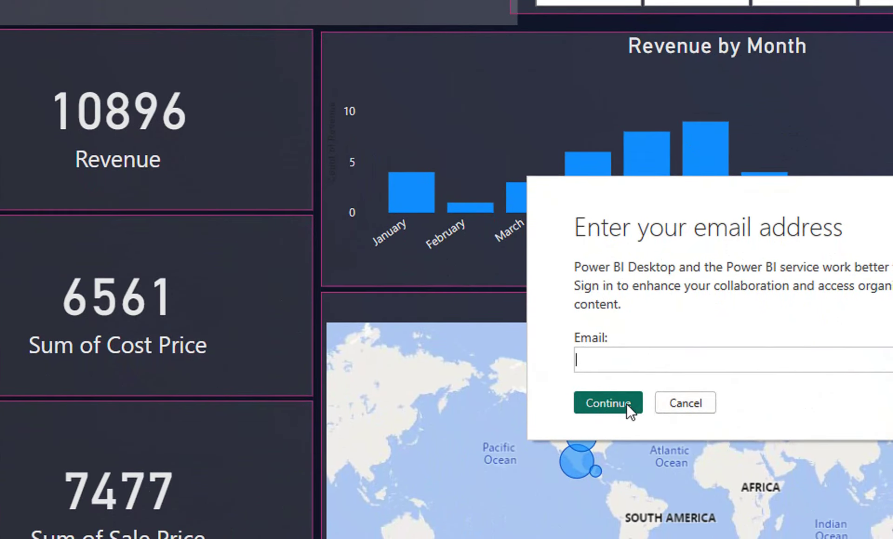
pyautogui.click(683, 403)
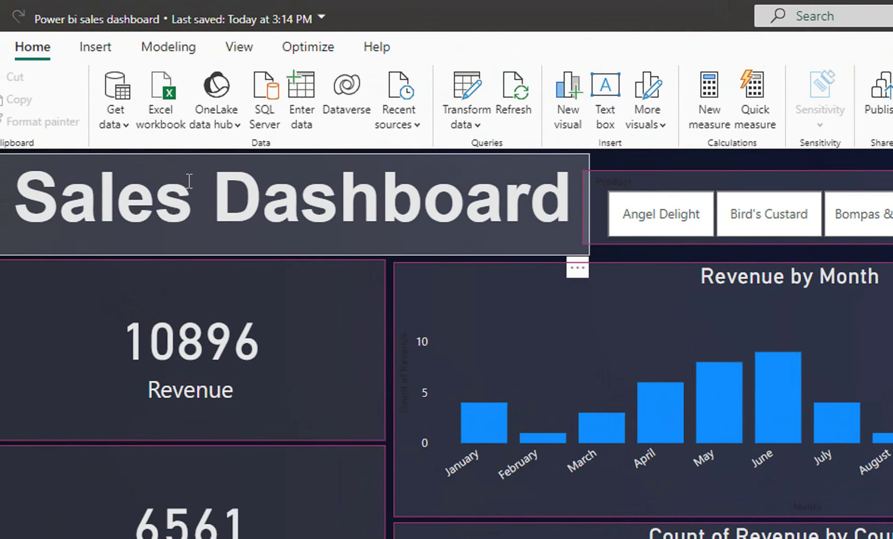